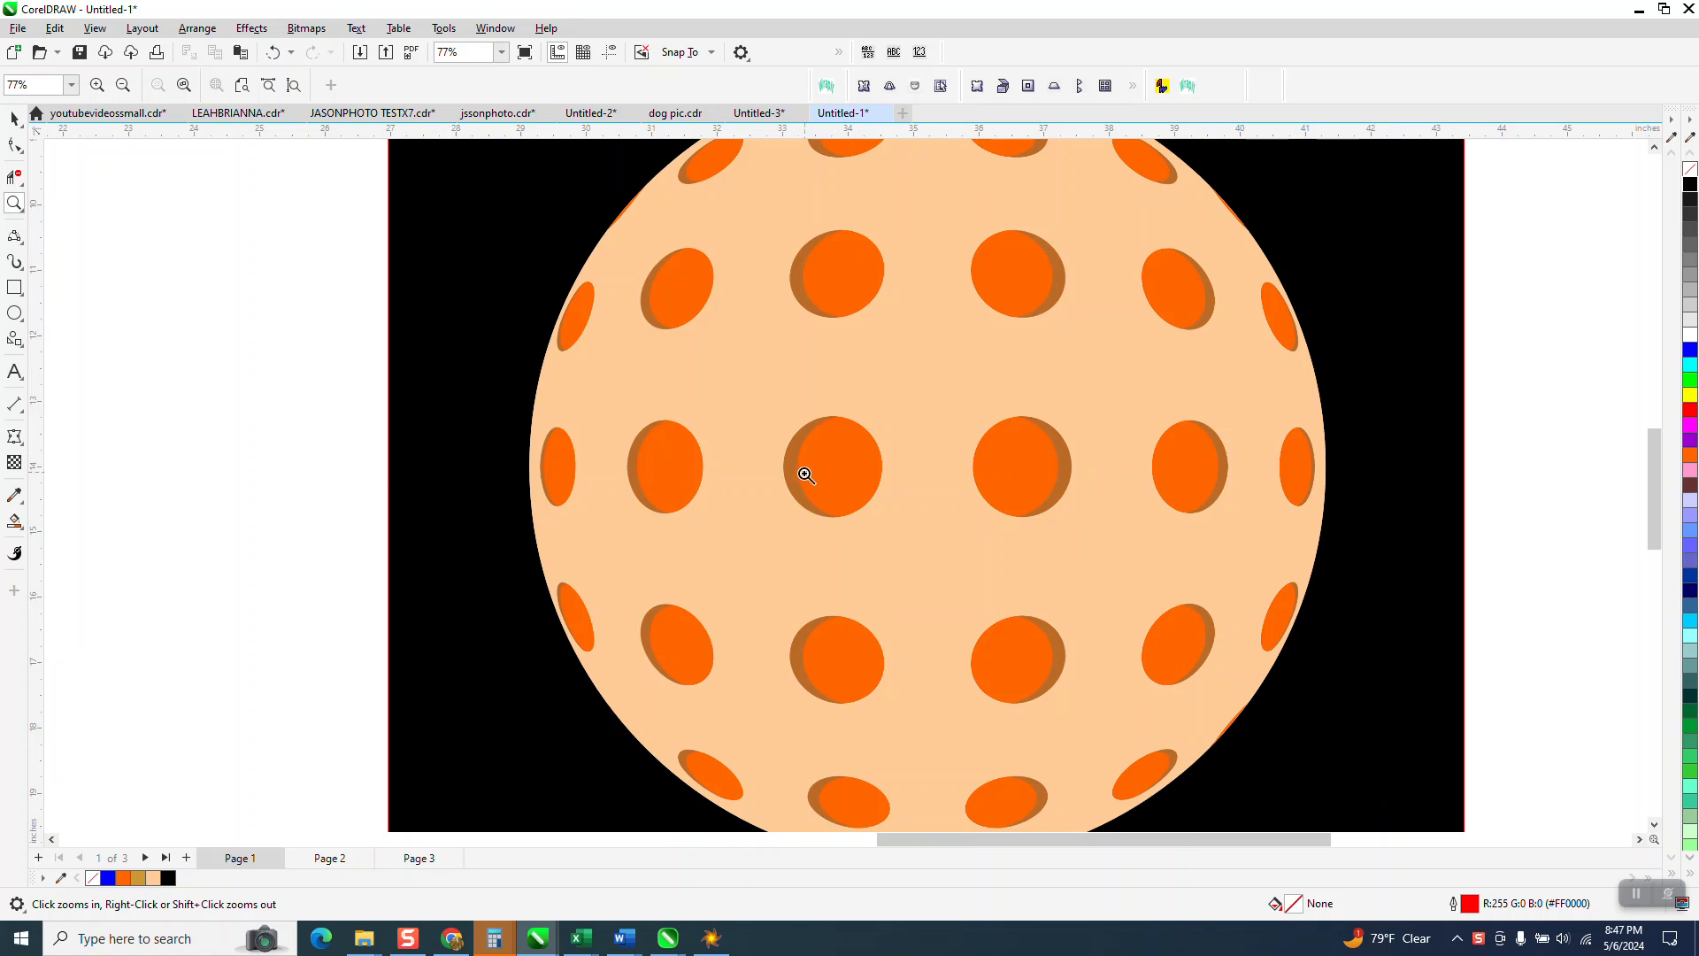
Step: Marquee-select the finished ball artwork and move it off to the right
scroll(701, 459, down, 1)
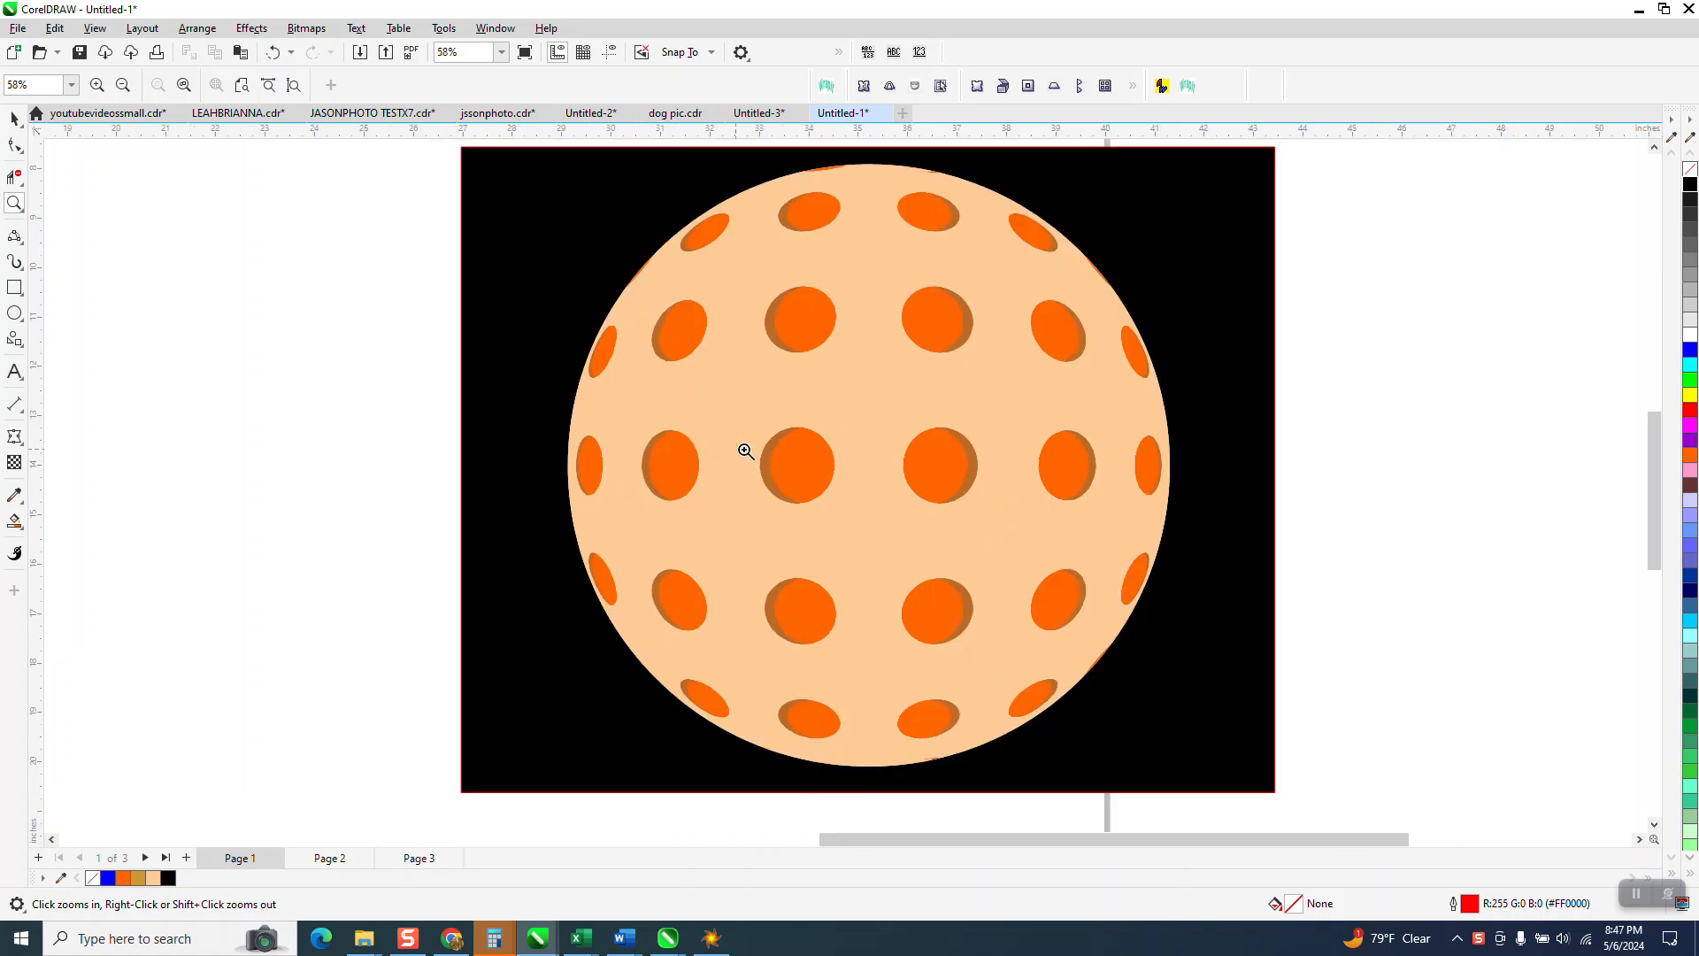
scroll(979, 463, down, 2)
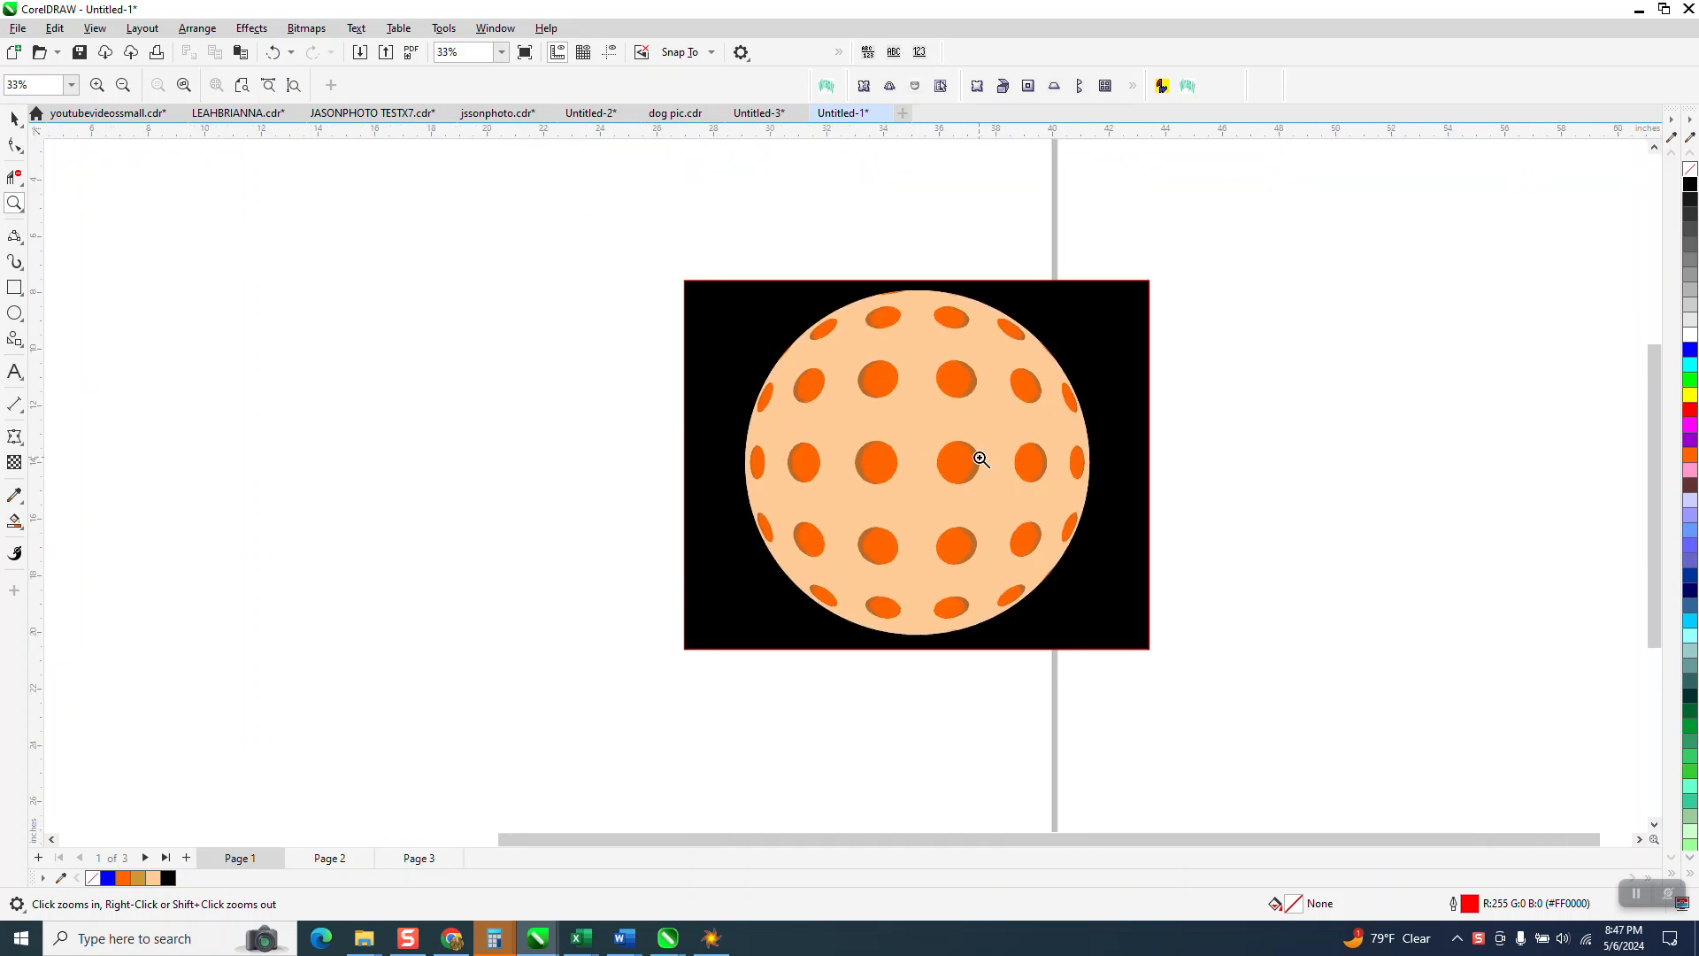
scroll(982, 456, down, 1)
click(14, 120)
drag(737, 288, 1267, 668)
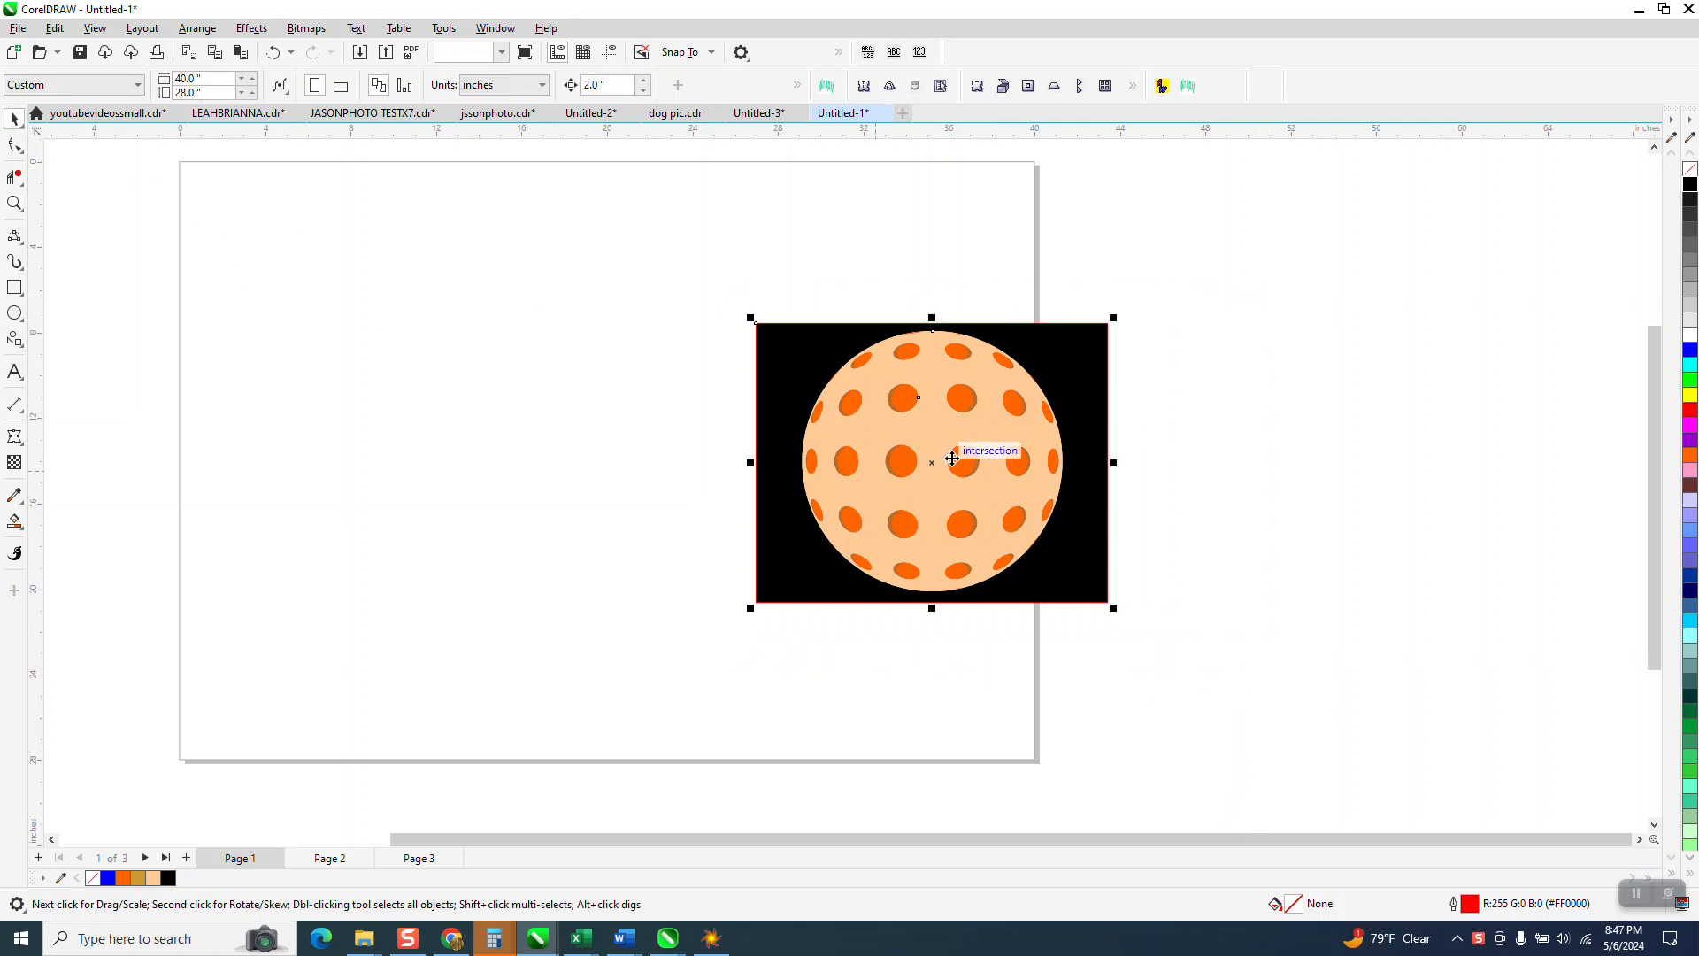
drag(940, 459, 1279, 428)
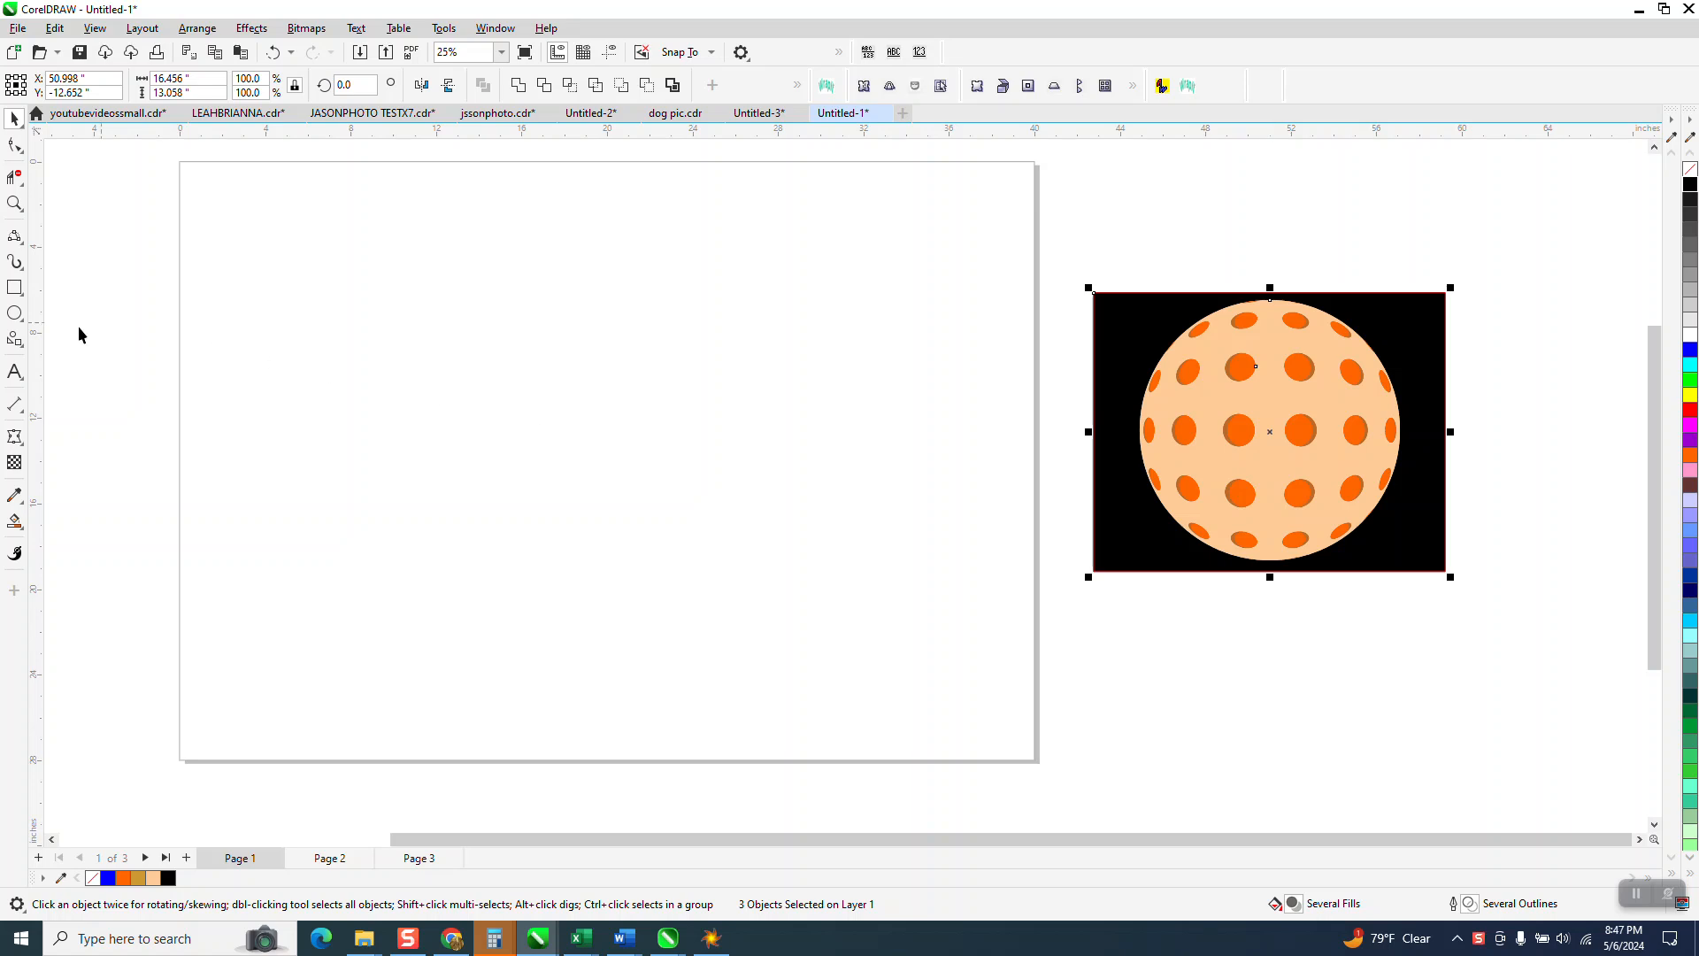
Step: Draw a small circle and set its width to 1 inch
click(14, 314)
drag(553, 316, 491, 342)
click(189, 77)
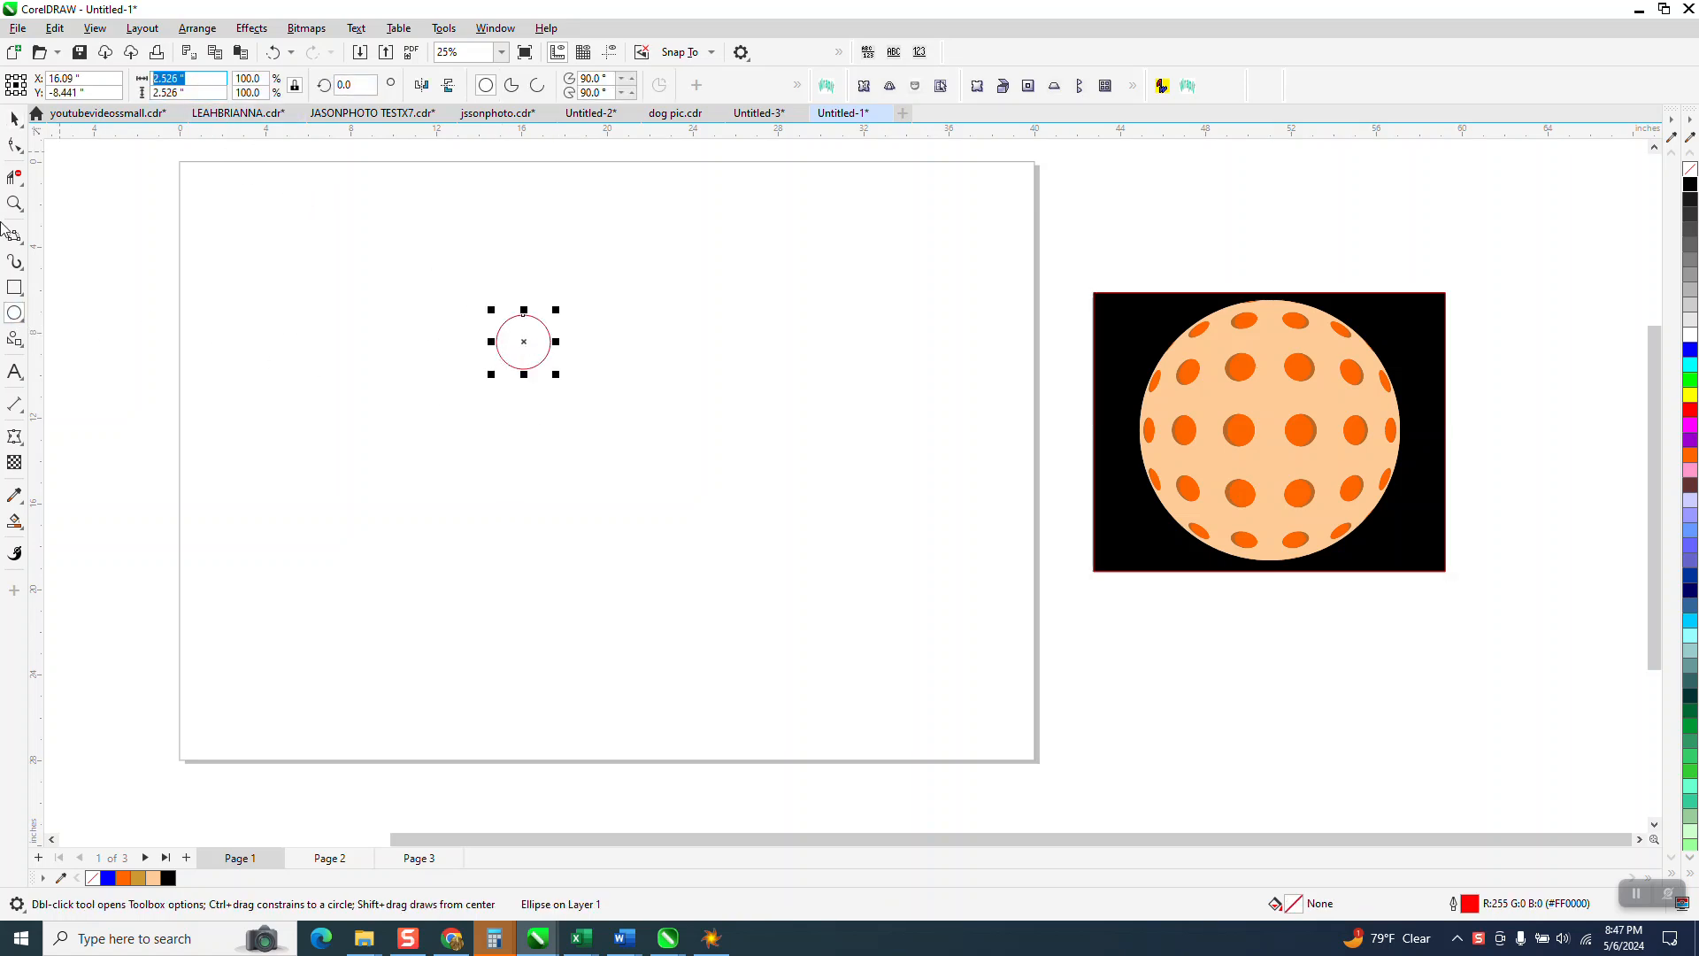
text(1)
key(Return)
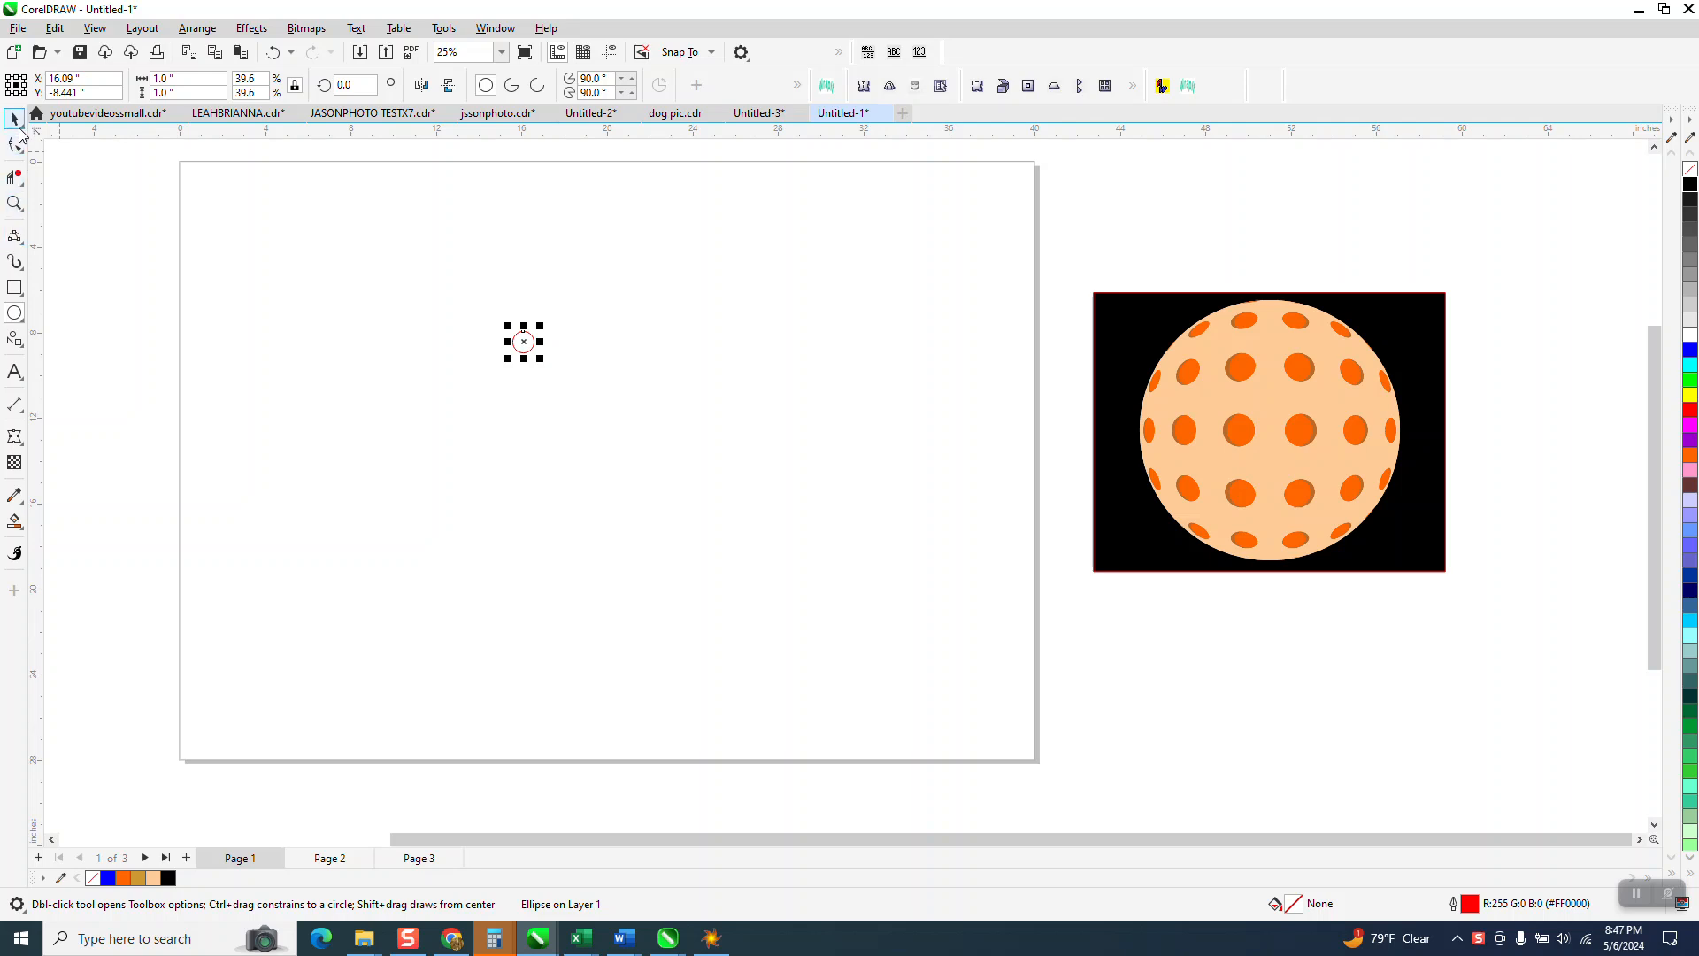
Step: Zoom in and duplicate the circle, placing a copy slightly overlapping it on the right
click(14, 203)
drag(485, 314, 623, 386)
click(16, 118)
click(539, 202)
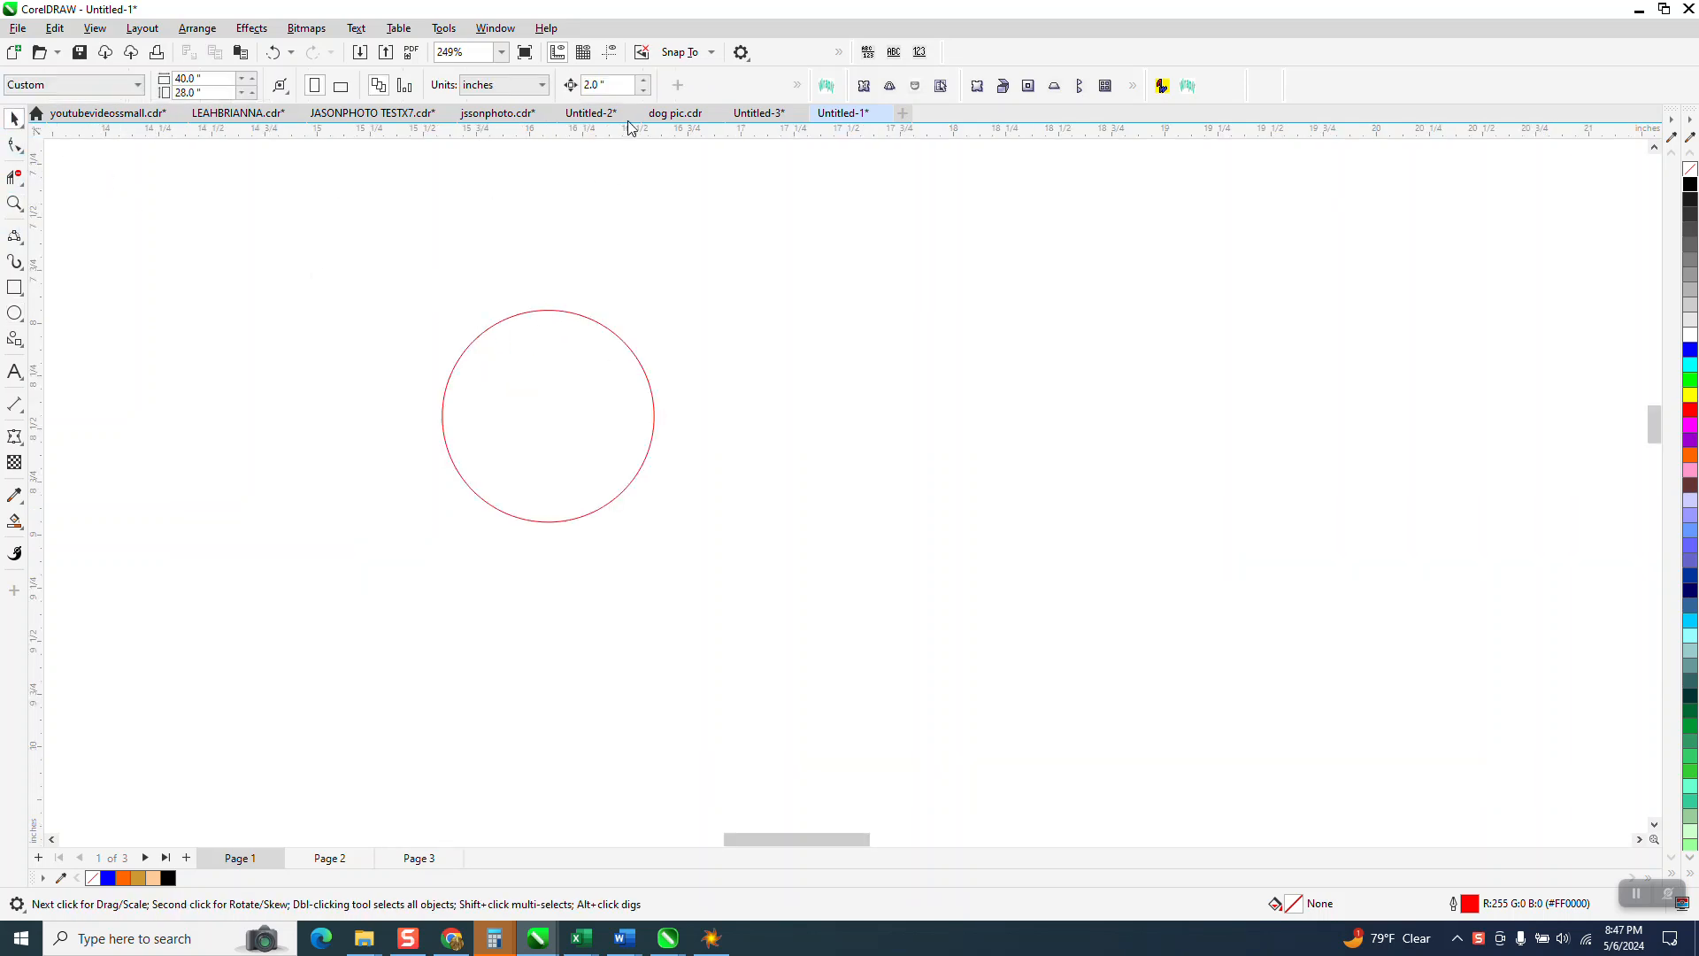
click(556, 310)
key(ctrl+d)
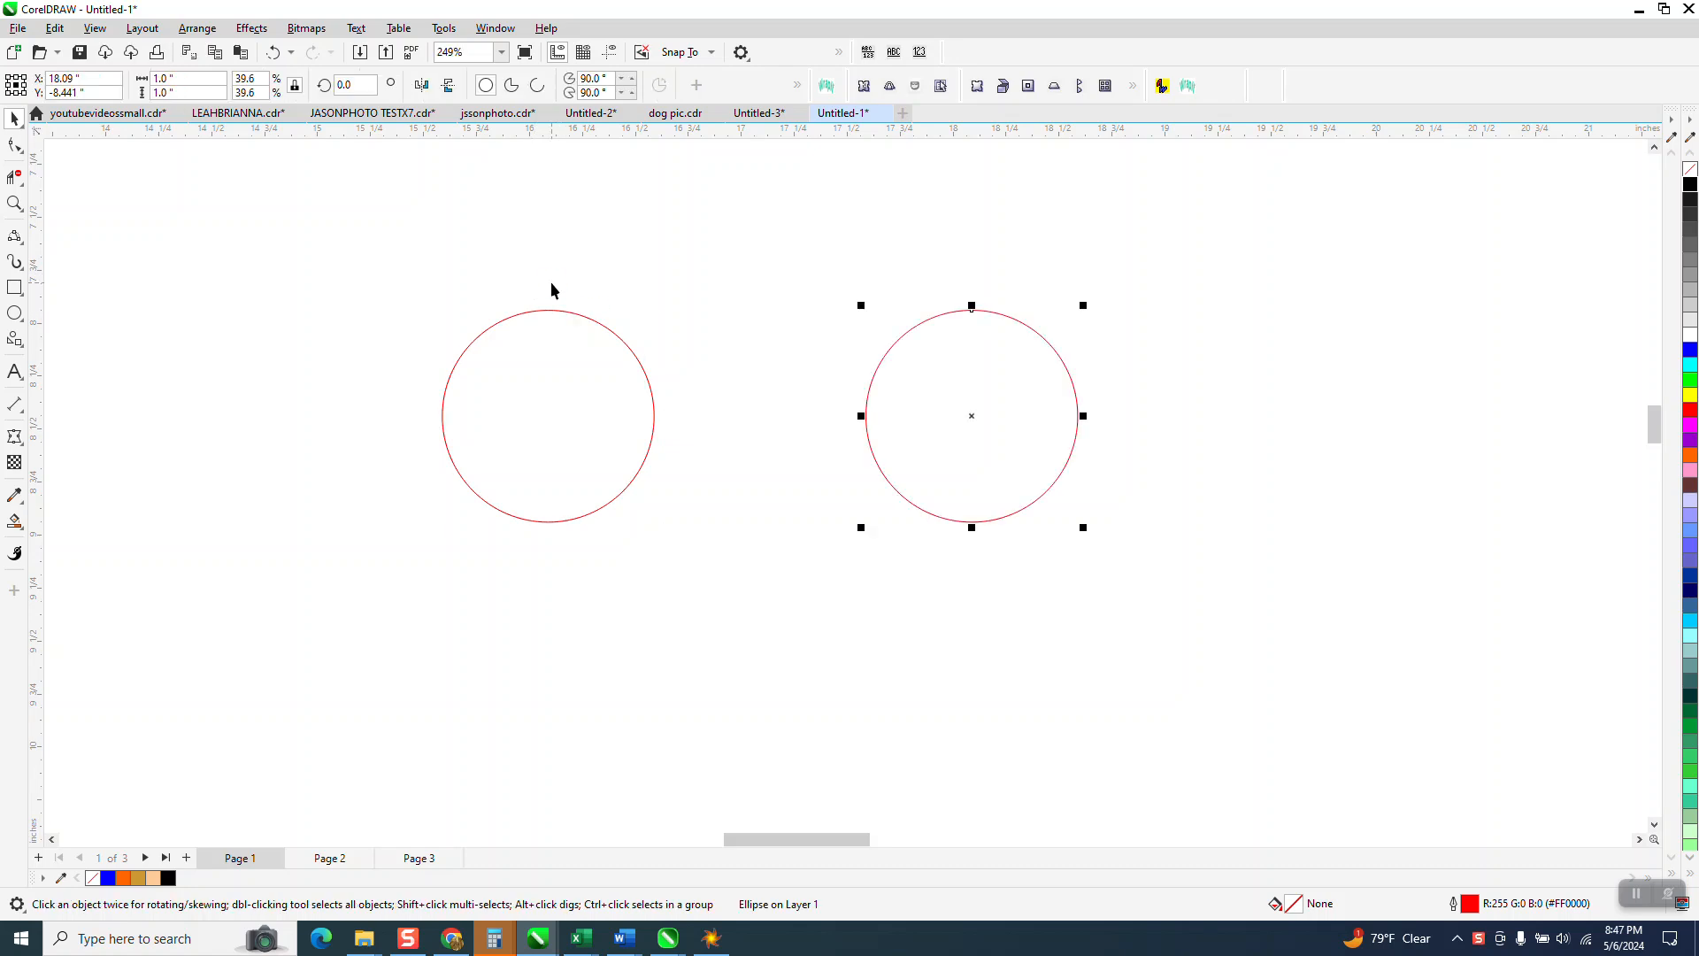
drag(971, 416, 1008, 416)
click(550, 416)
click(14, 521)
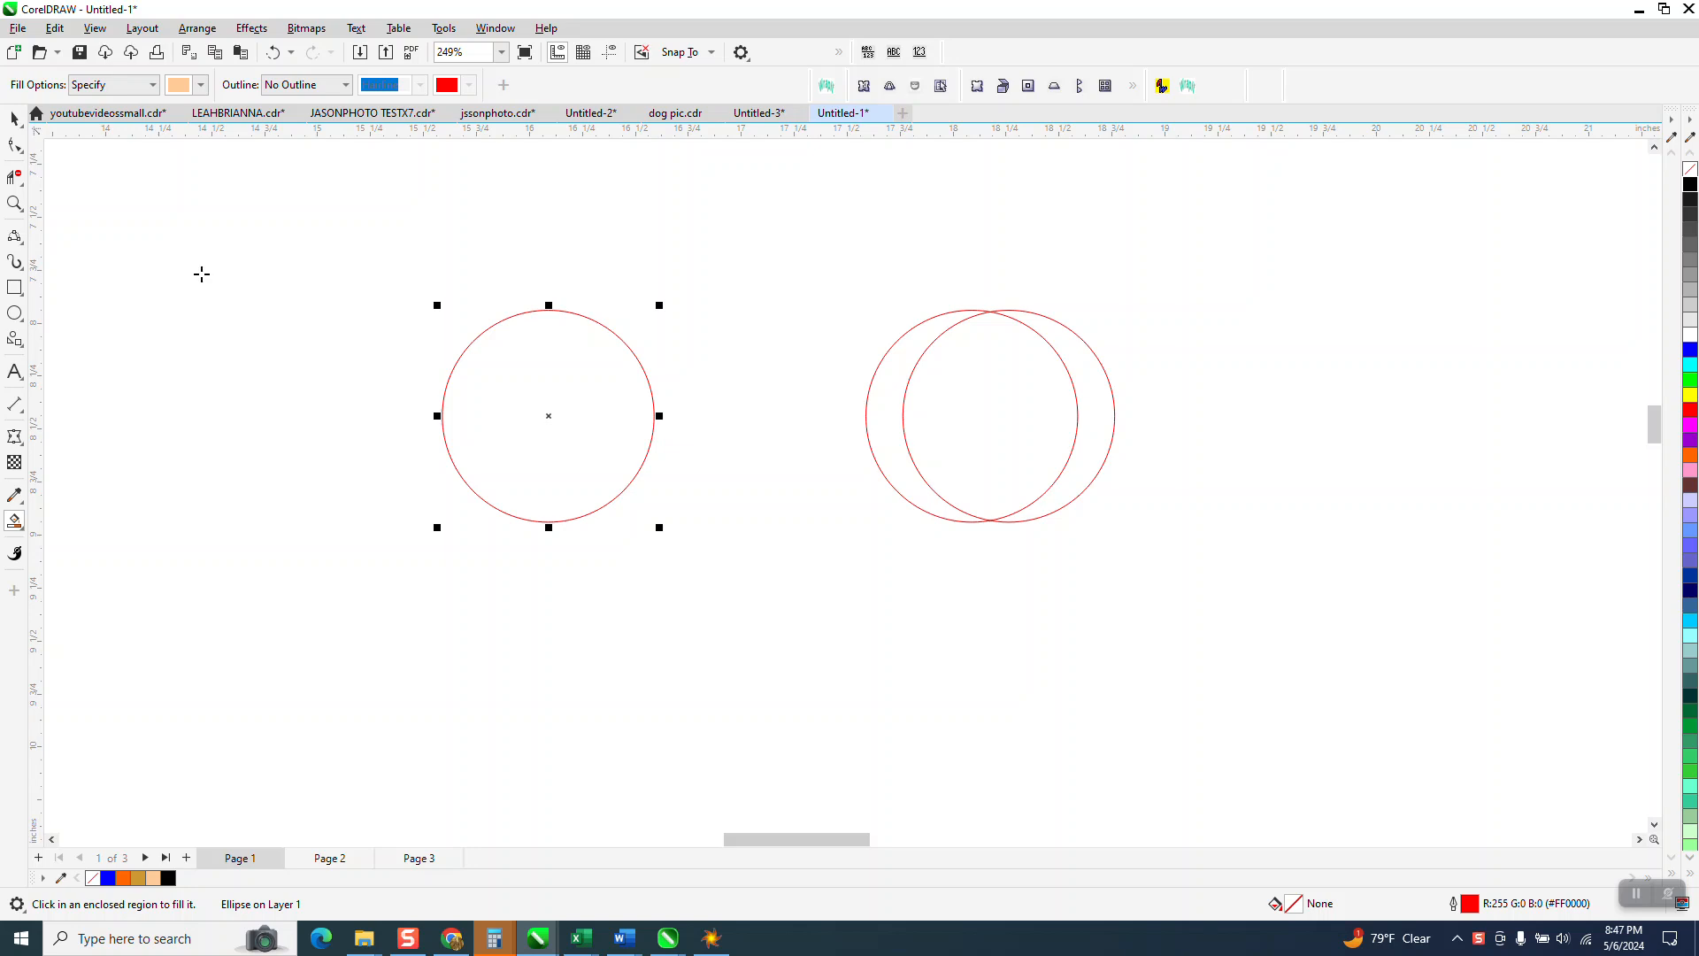
Step: Smart Fill the left circle peach and move it down 2 inches
click(609, 384)
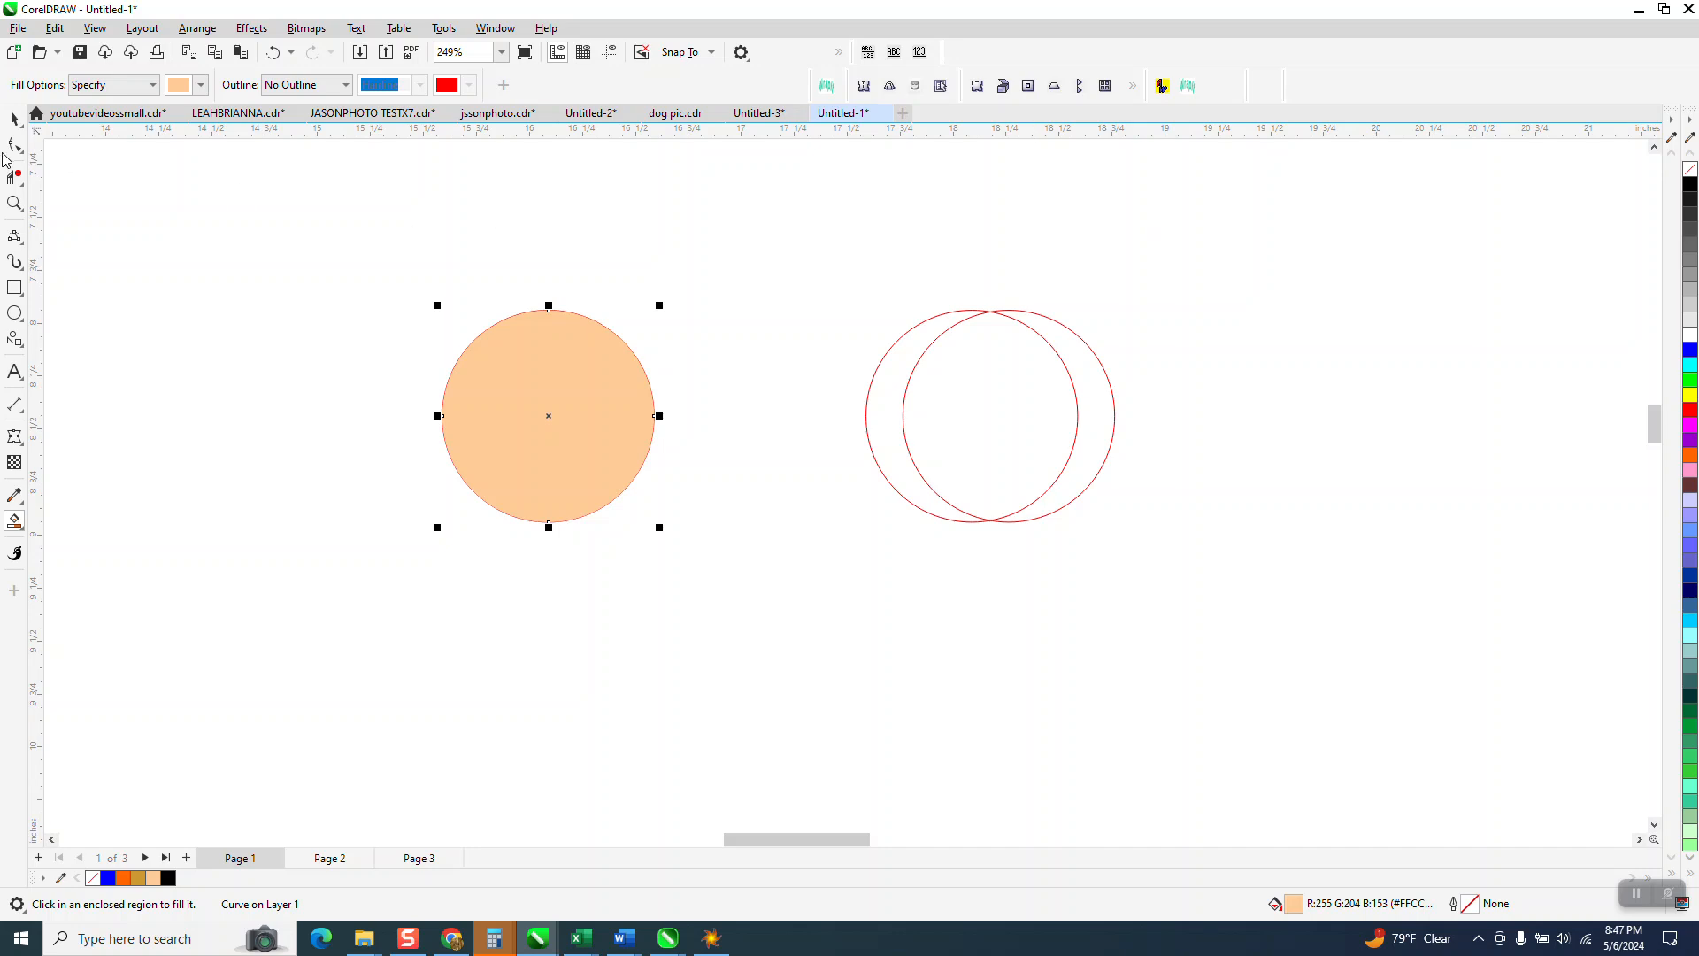
click(36, 113)
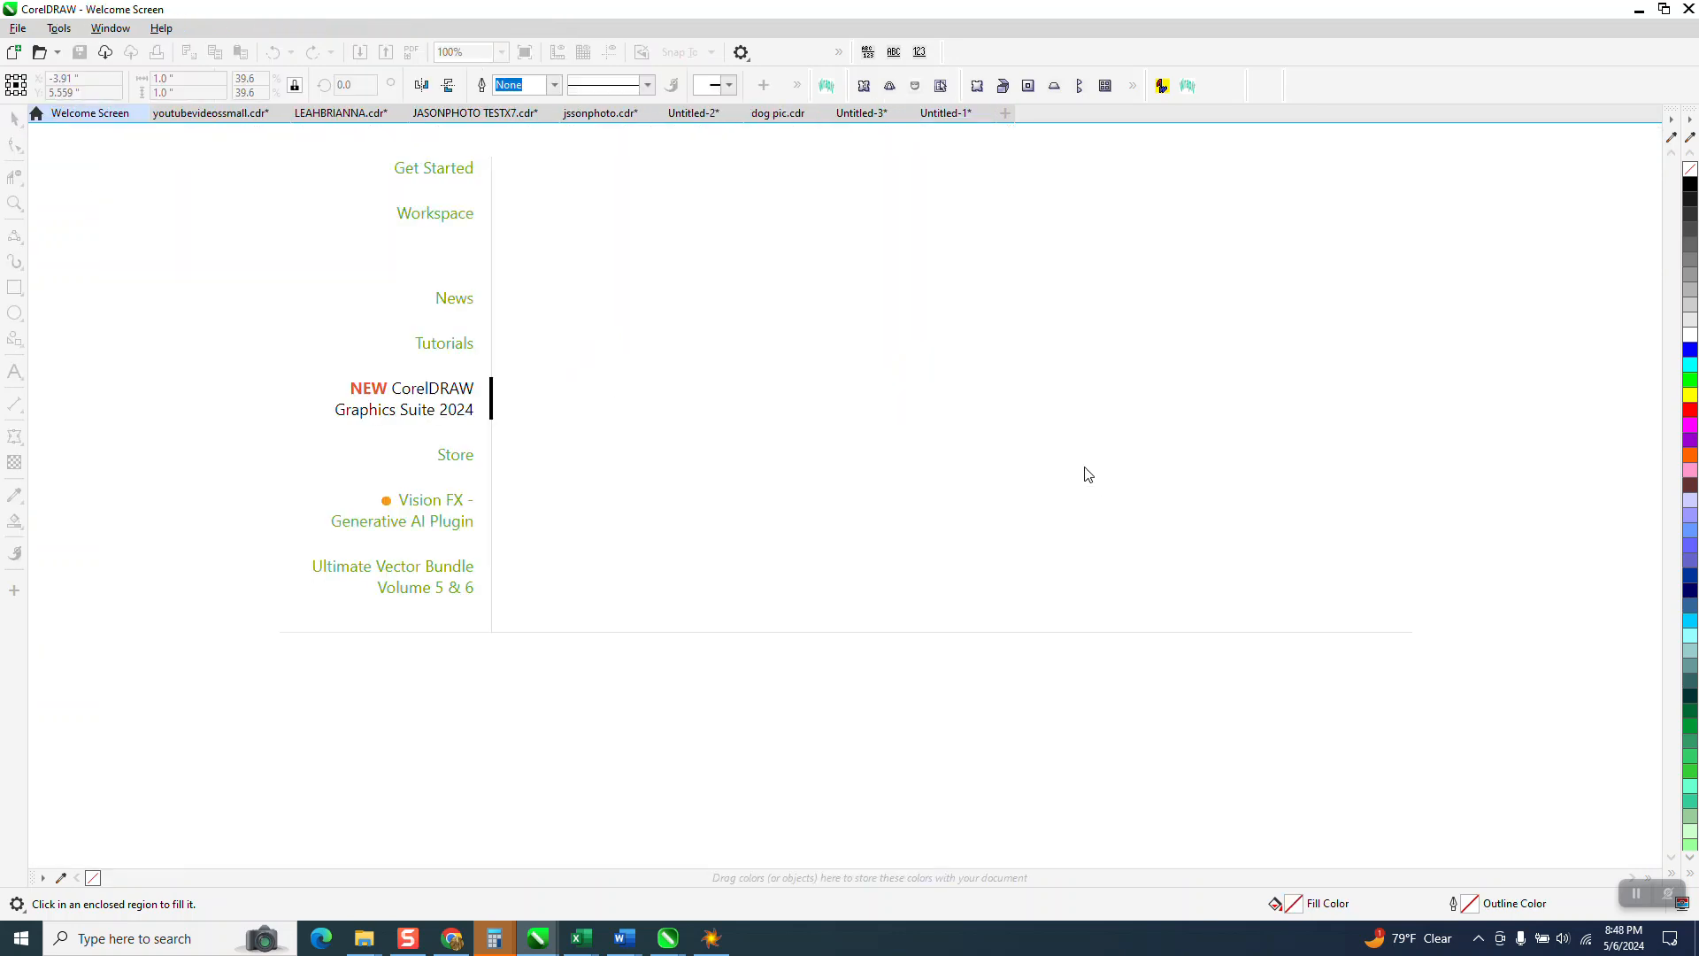
scroll(1052, 533, down, 12)
click(945, 112)
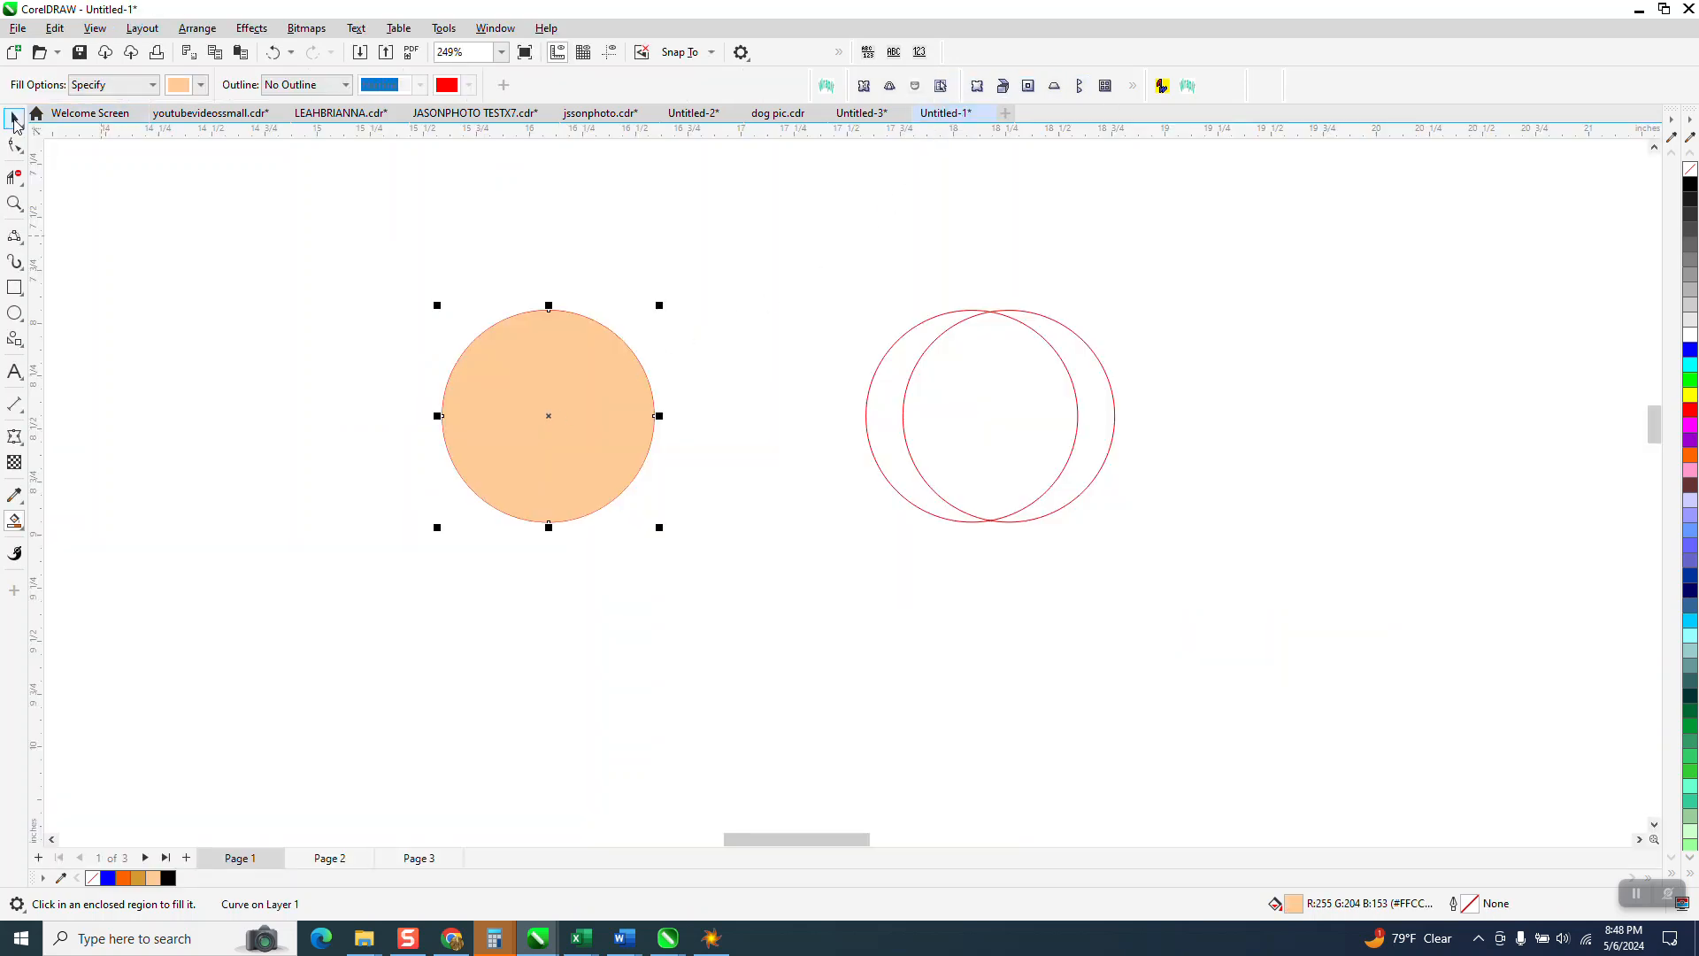
key(space)
key(Down)
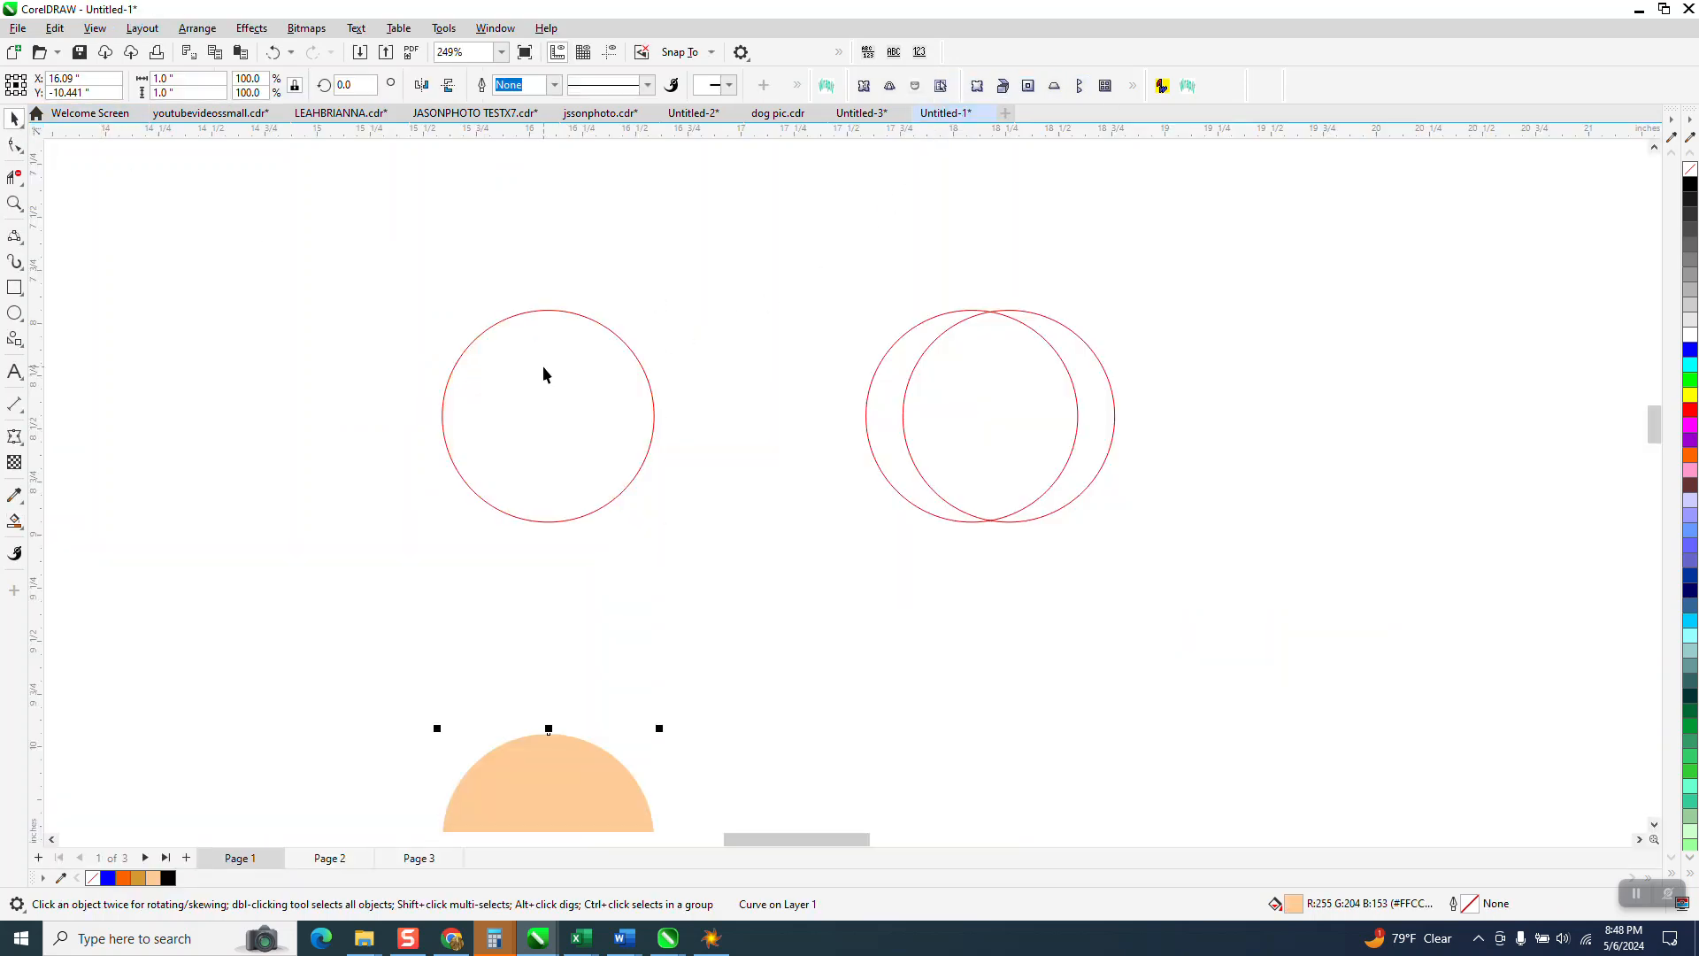
scroll(564, 321, down, 1)
Step: Fill the crescent between the overlapping circles orange-brown and shift it onto the peach circle's left edge
click(14, 521)
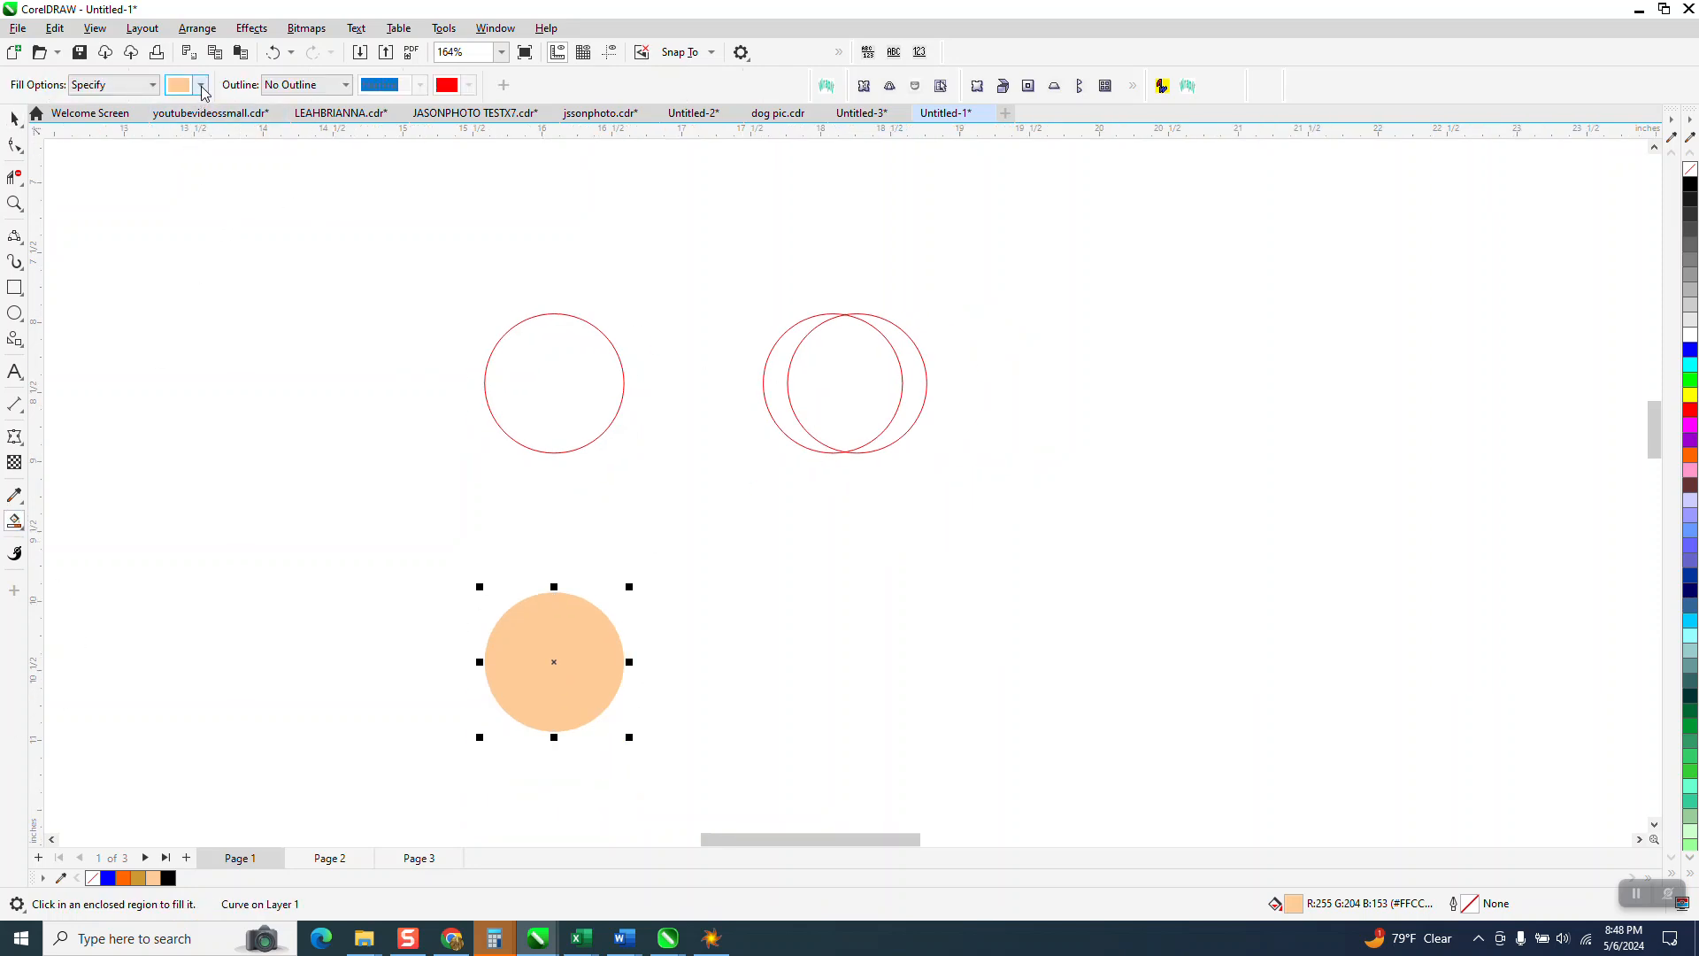
click(201, 85)
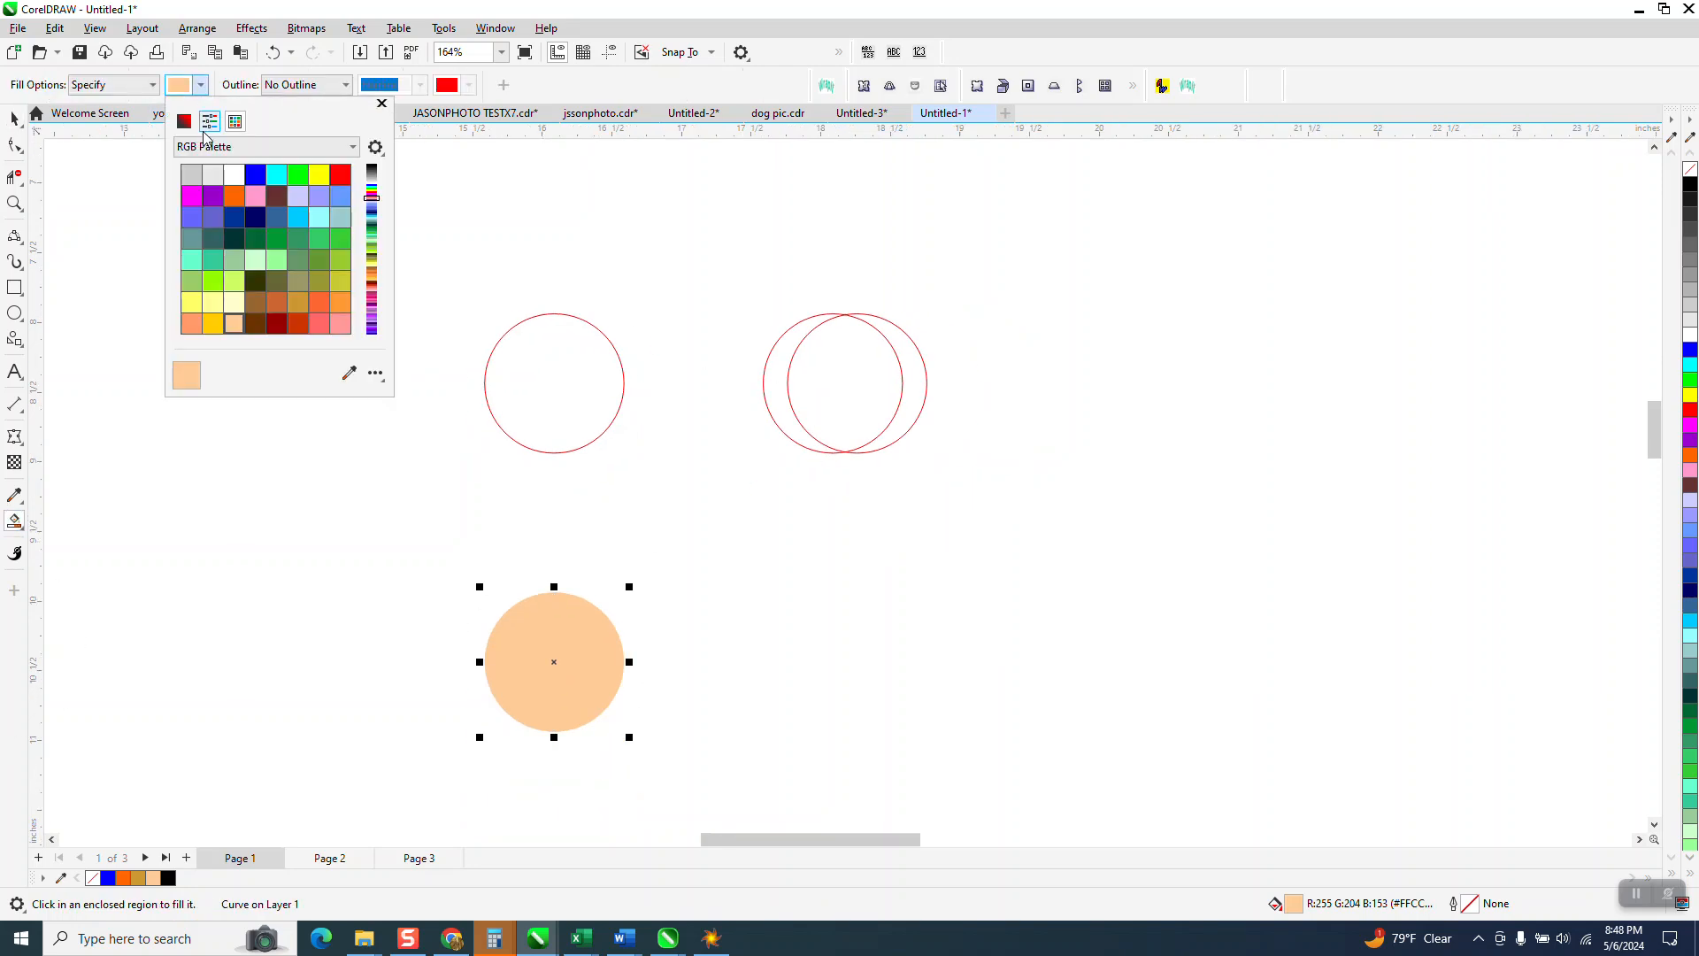
click(276, 303)
click(776, 387)
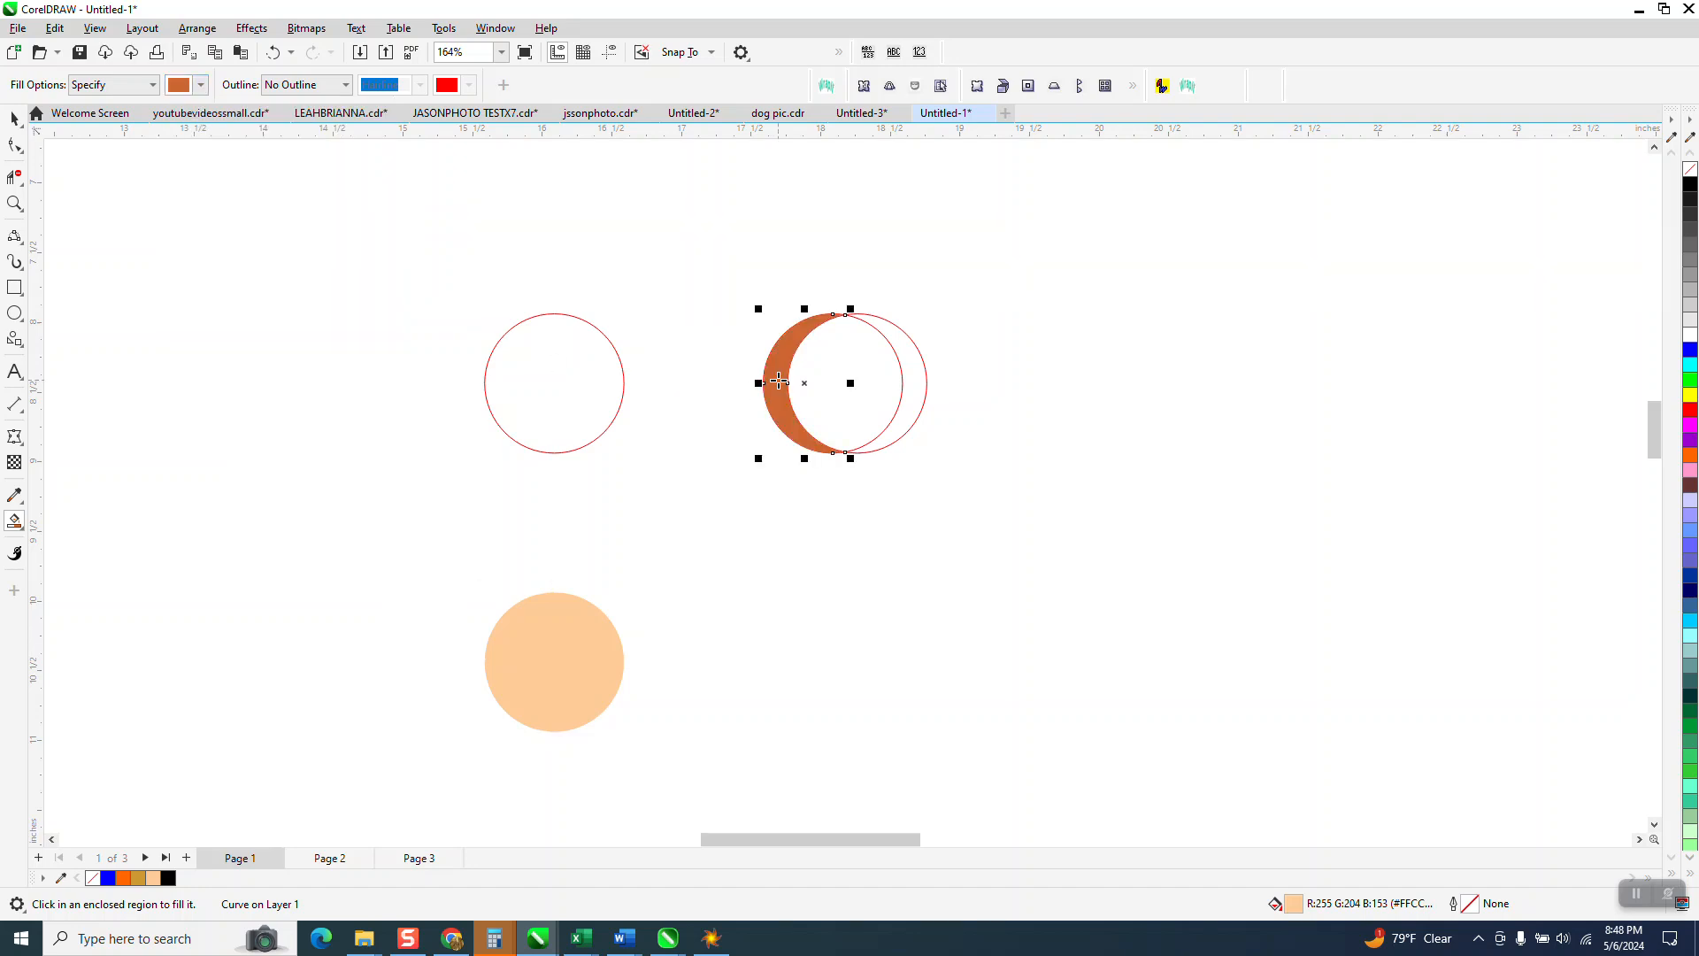
key(space)
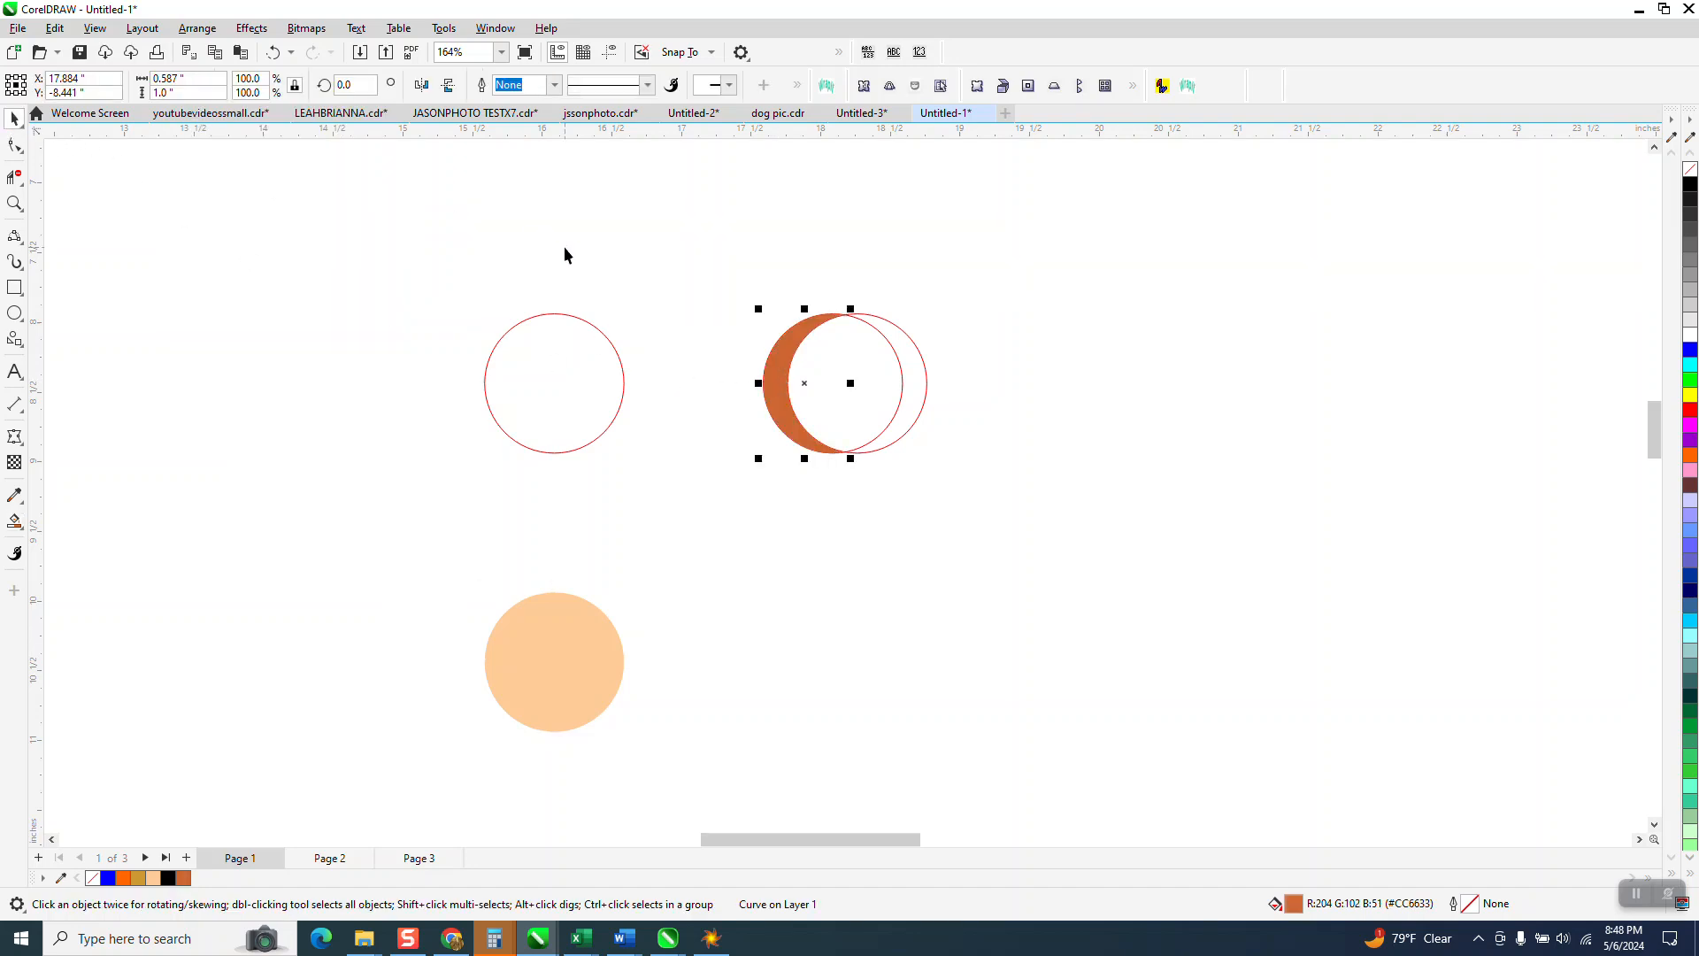
key(shift+Down)
key(shift+Left)
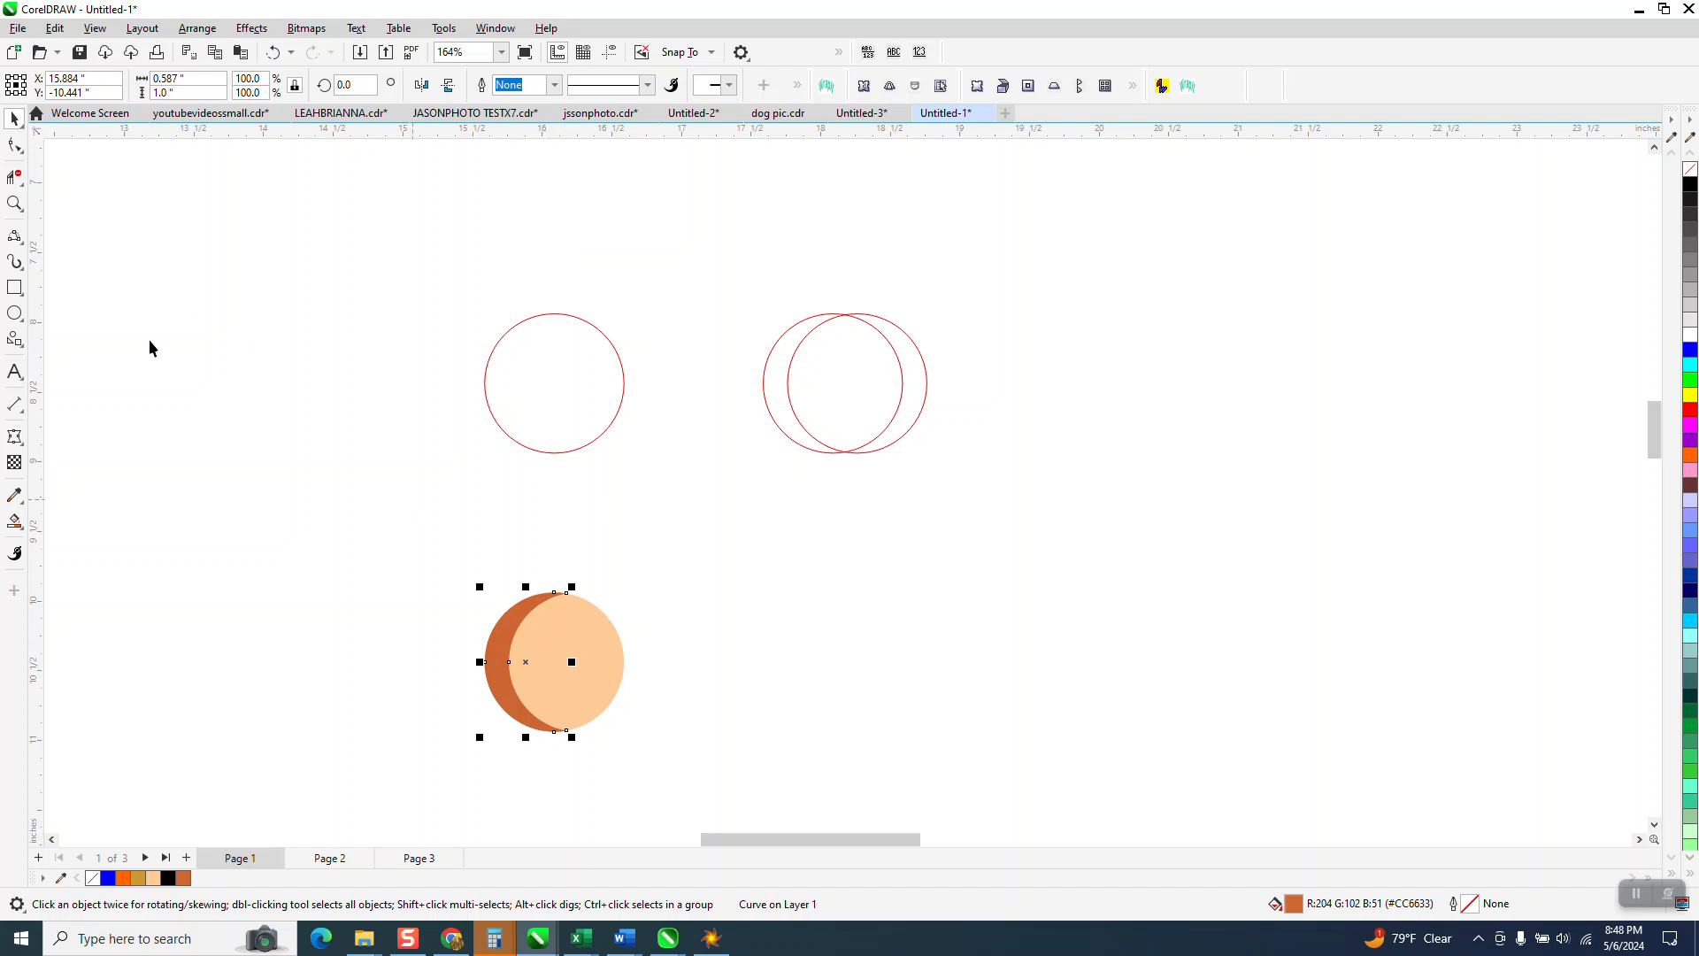
click(14, 204)
drag(472, 594, 808, 749)
scroll(757, 707, down, 2)
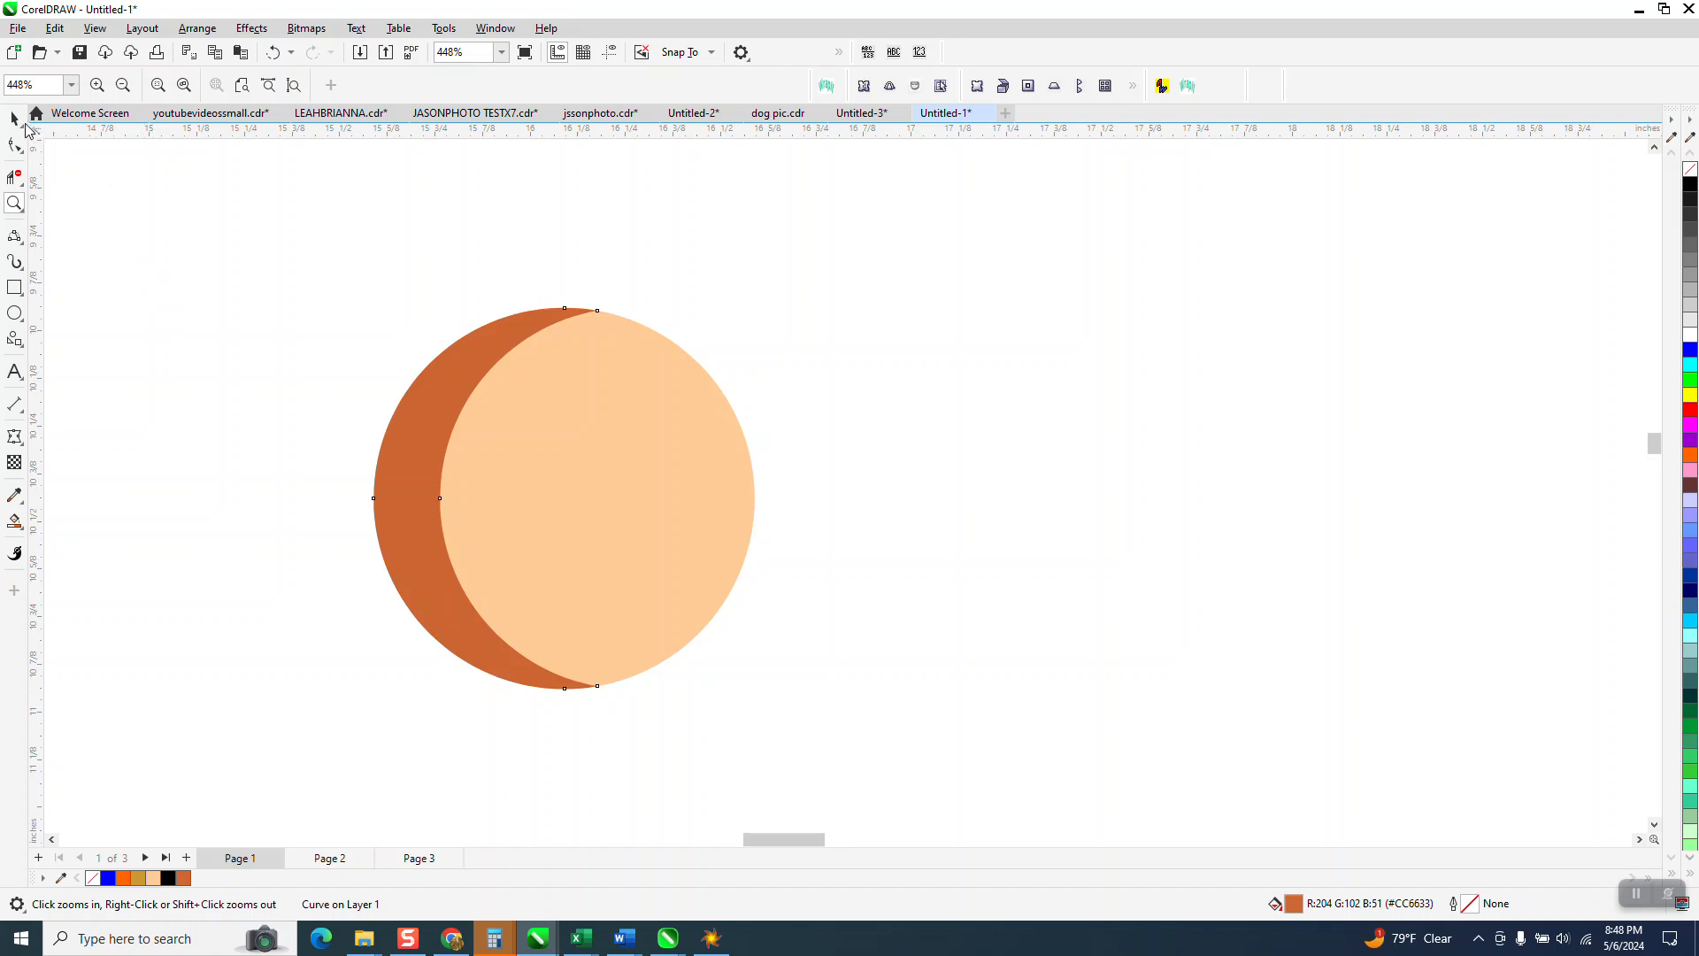
Step: Give the orange-brown crescent slight transparency with the Transparency tool
click(14, 117)
click(232, 287)
click(419, 384)
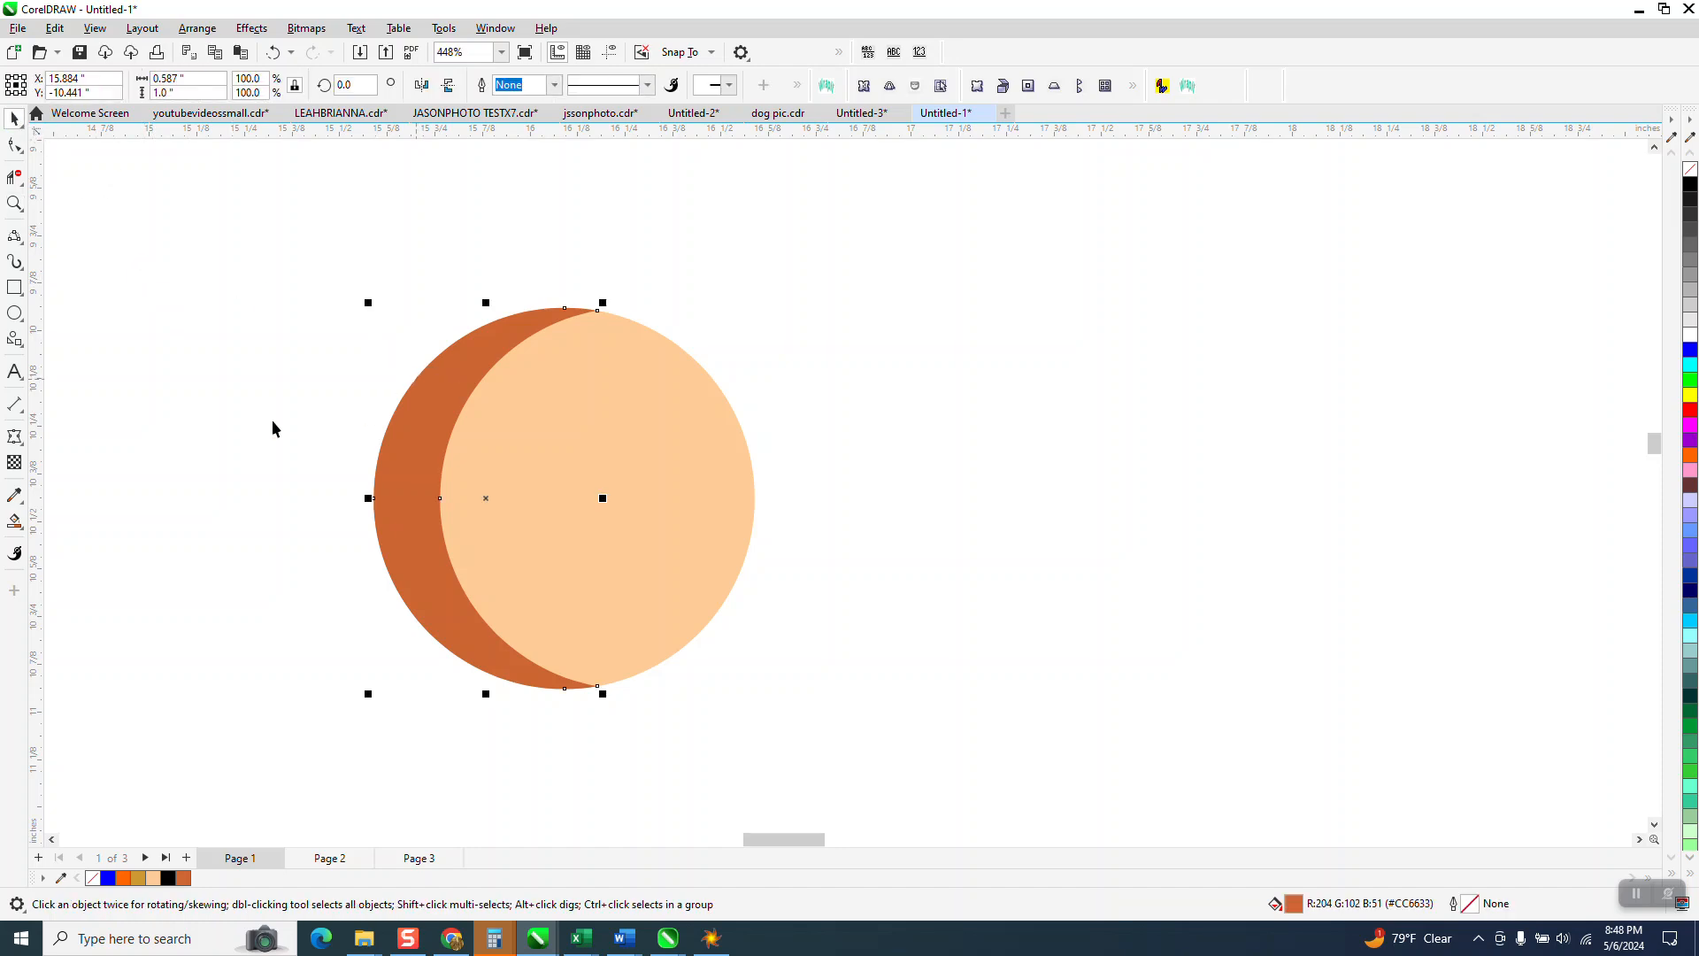
click(14, 462)
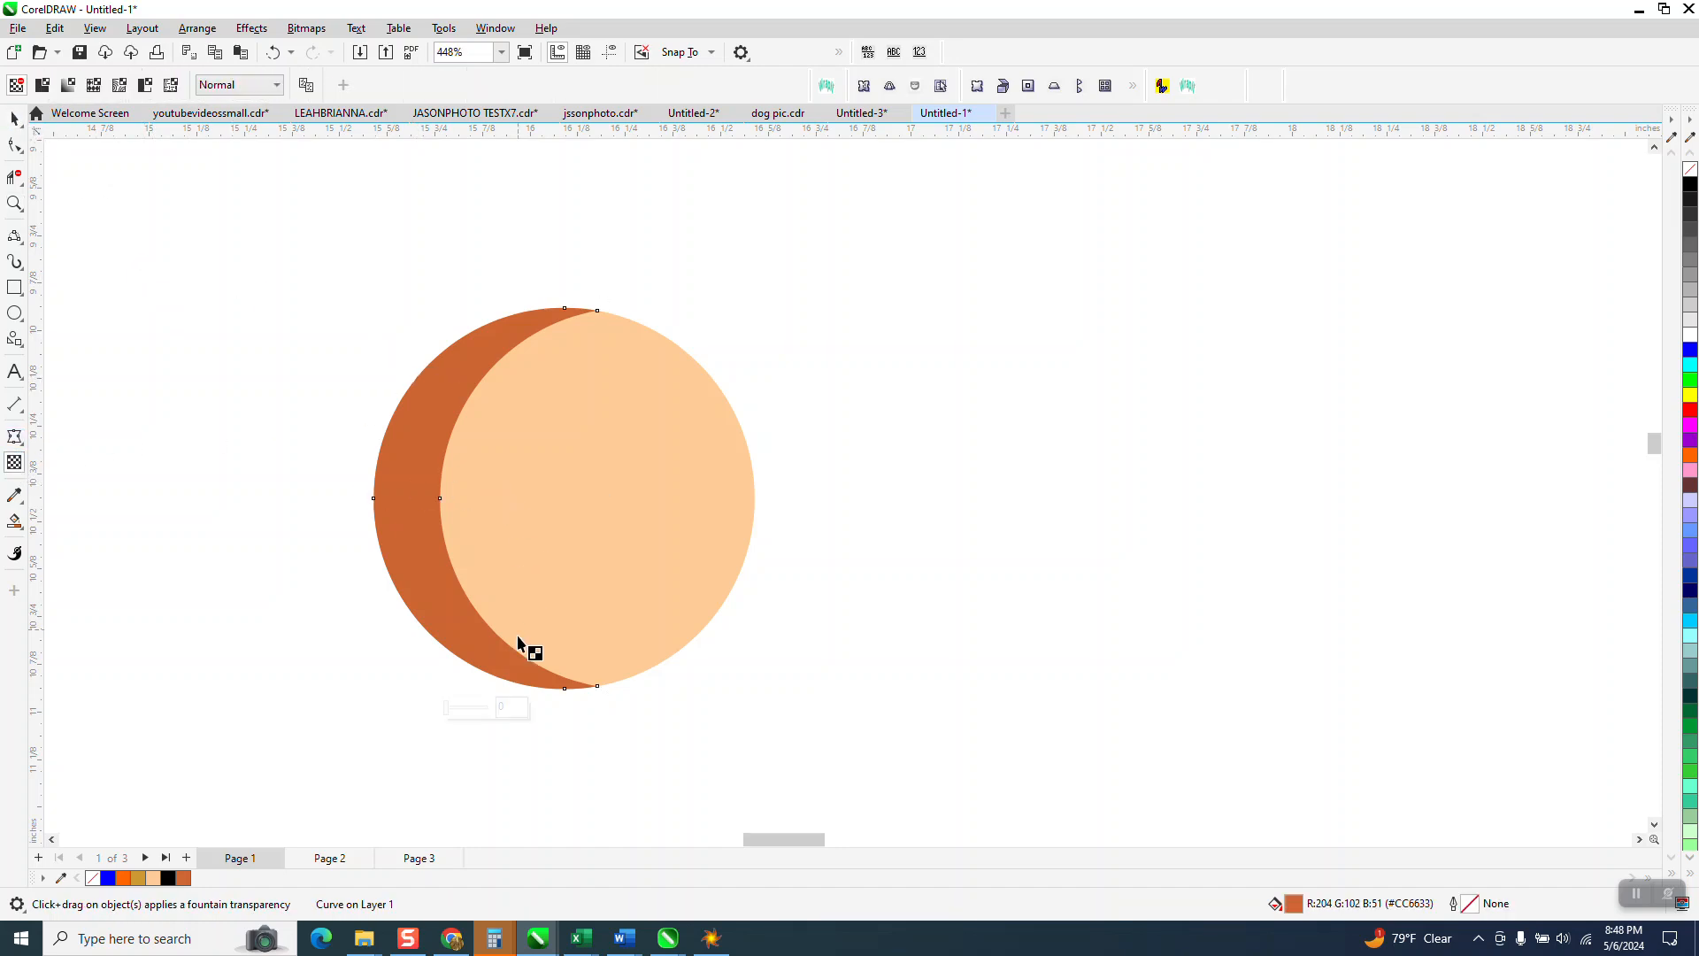
drag(447, 711, 459, 712)
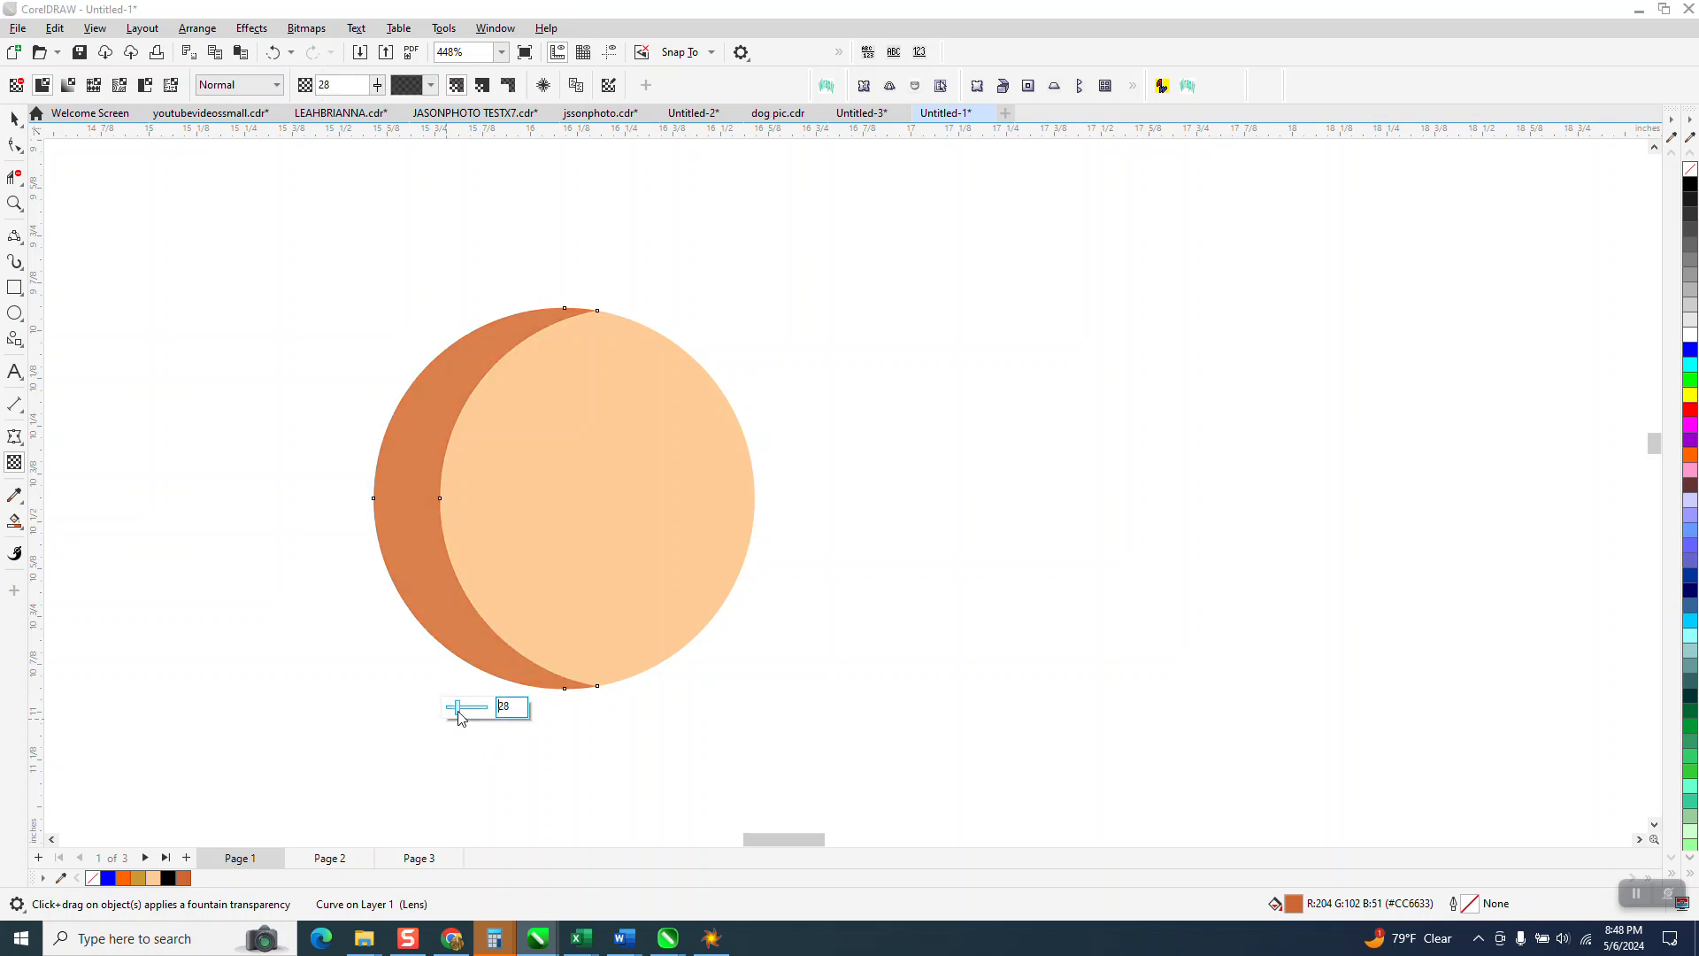
Step: Marquee-select both the crescent and the peach circle
click(12, 117)
scroll(336, 399, down, 4)
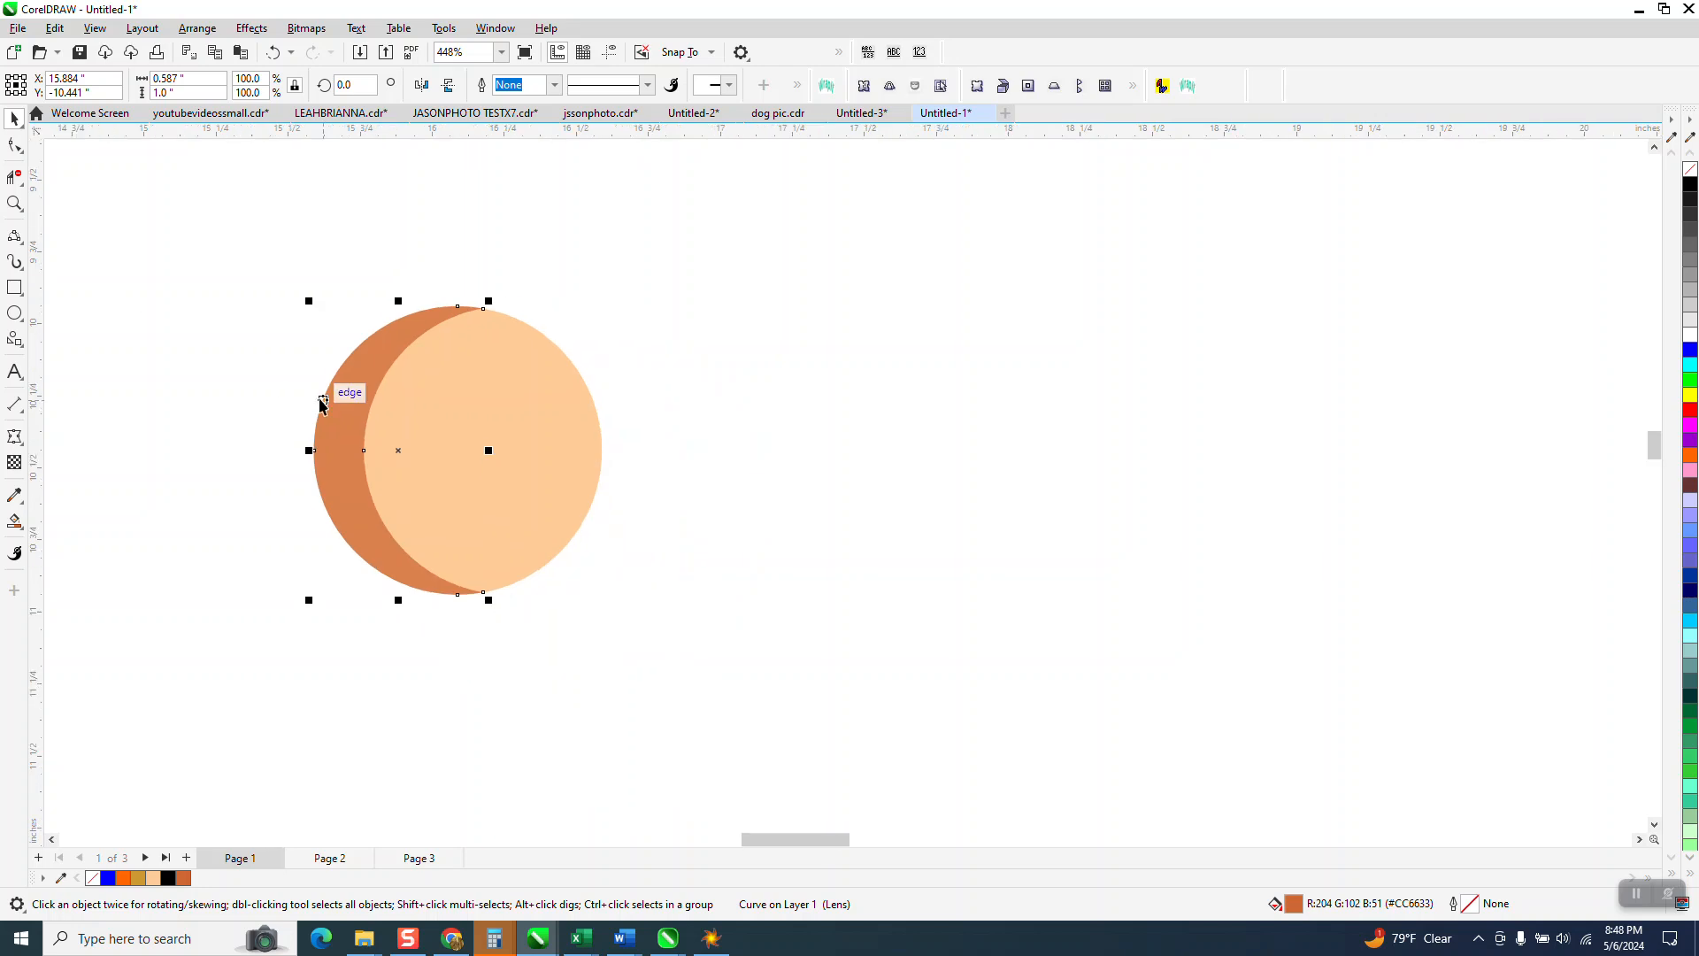
drag(264, 332, 533, 580)
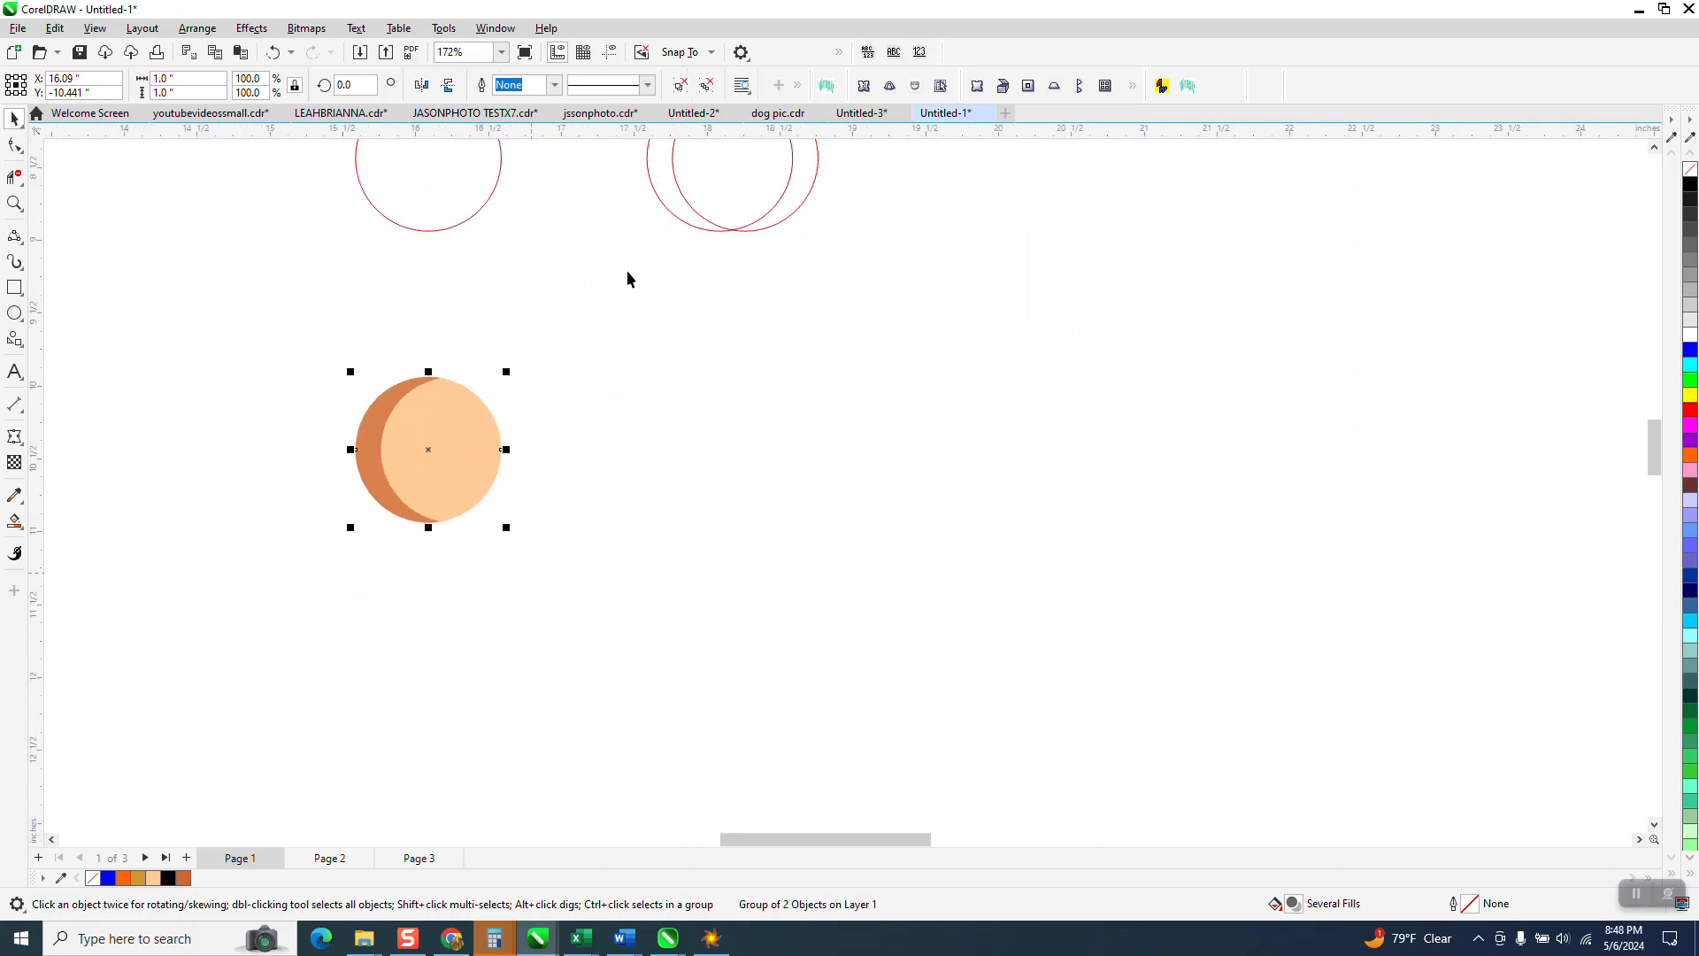
Step: Duplicate the grouped hole shape rightward with Ctrl+D until eleven evenly spaced copies form a row
click(618, 231)
scroll(467, 331, down, 1)
scroll(456, 345, down, 2)
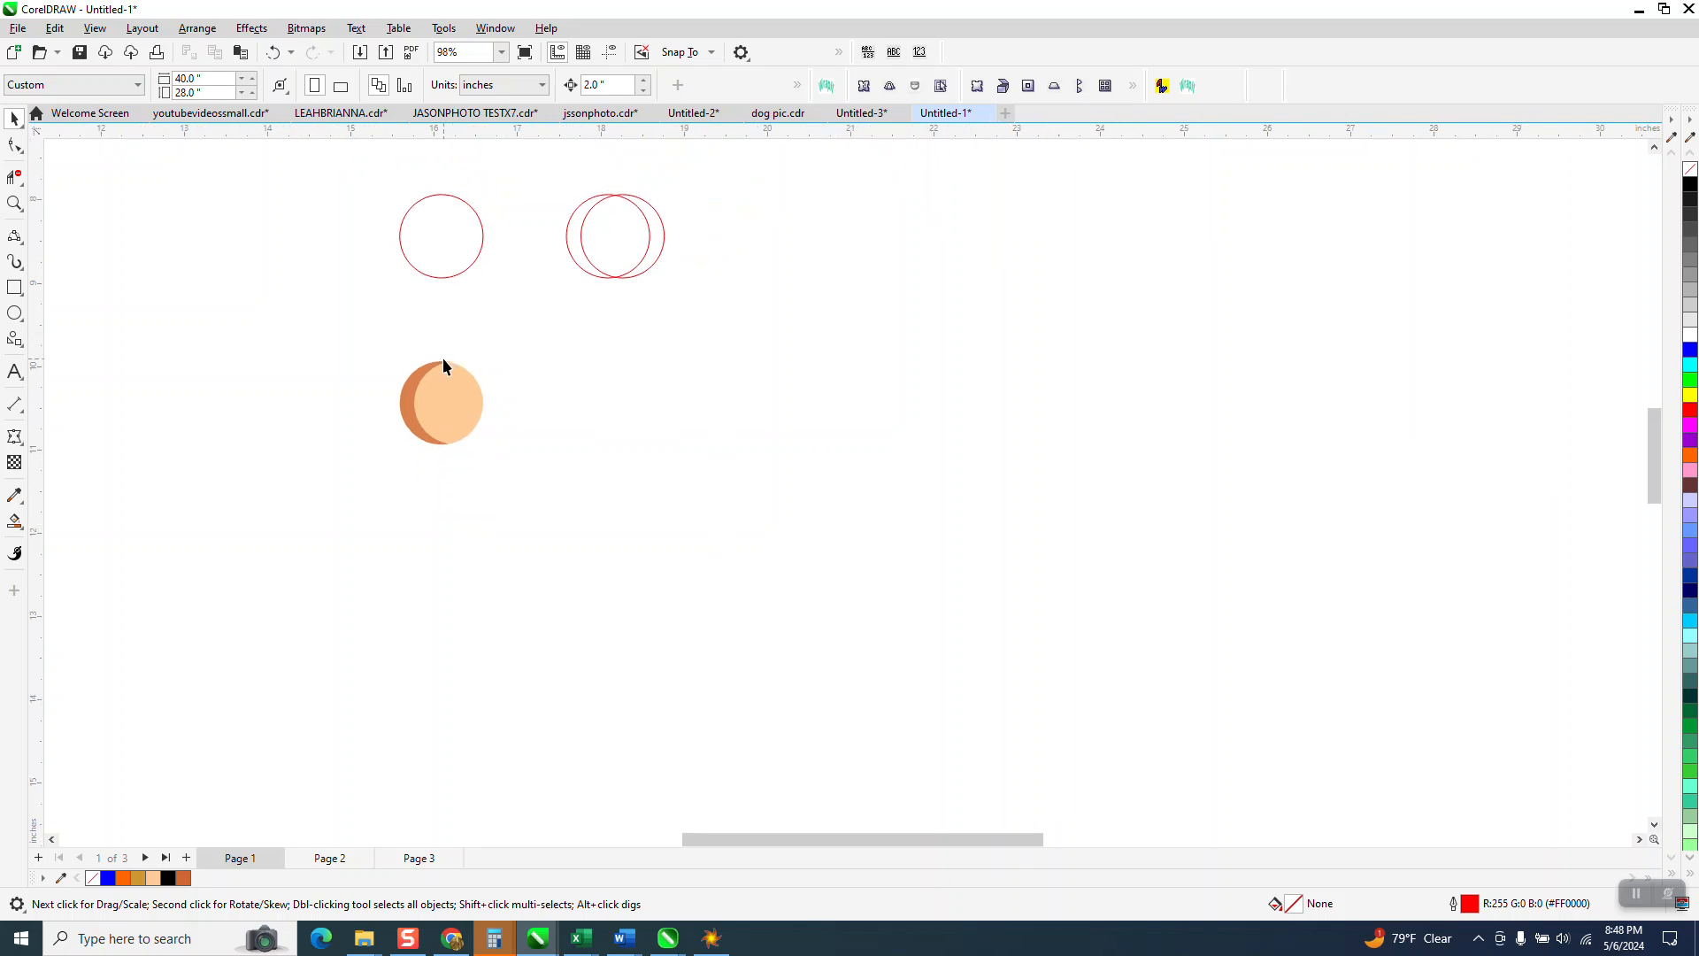
drag(617, 497, 599, 486)
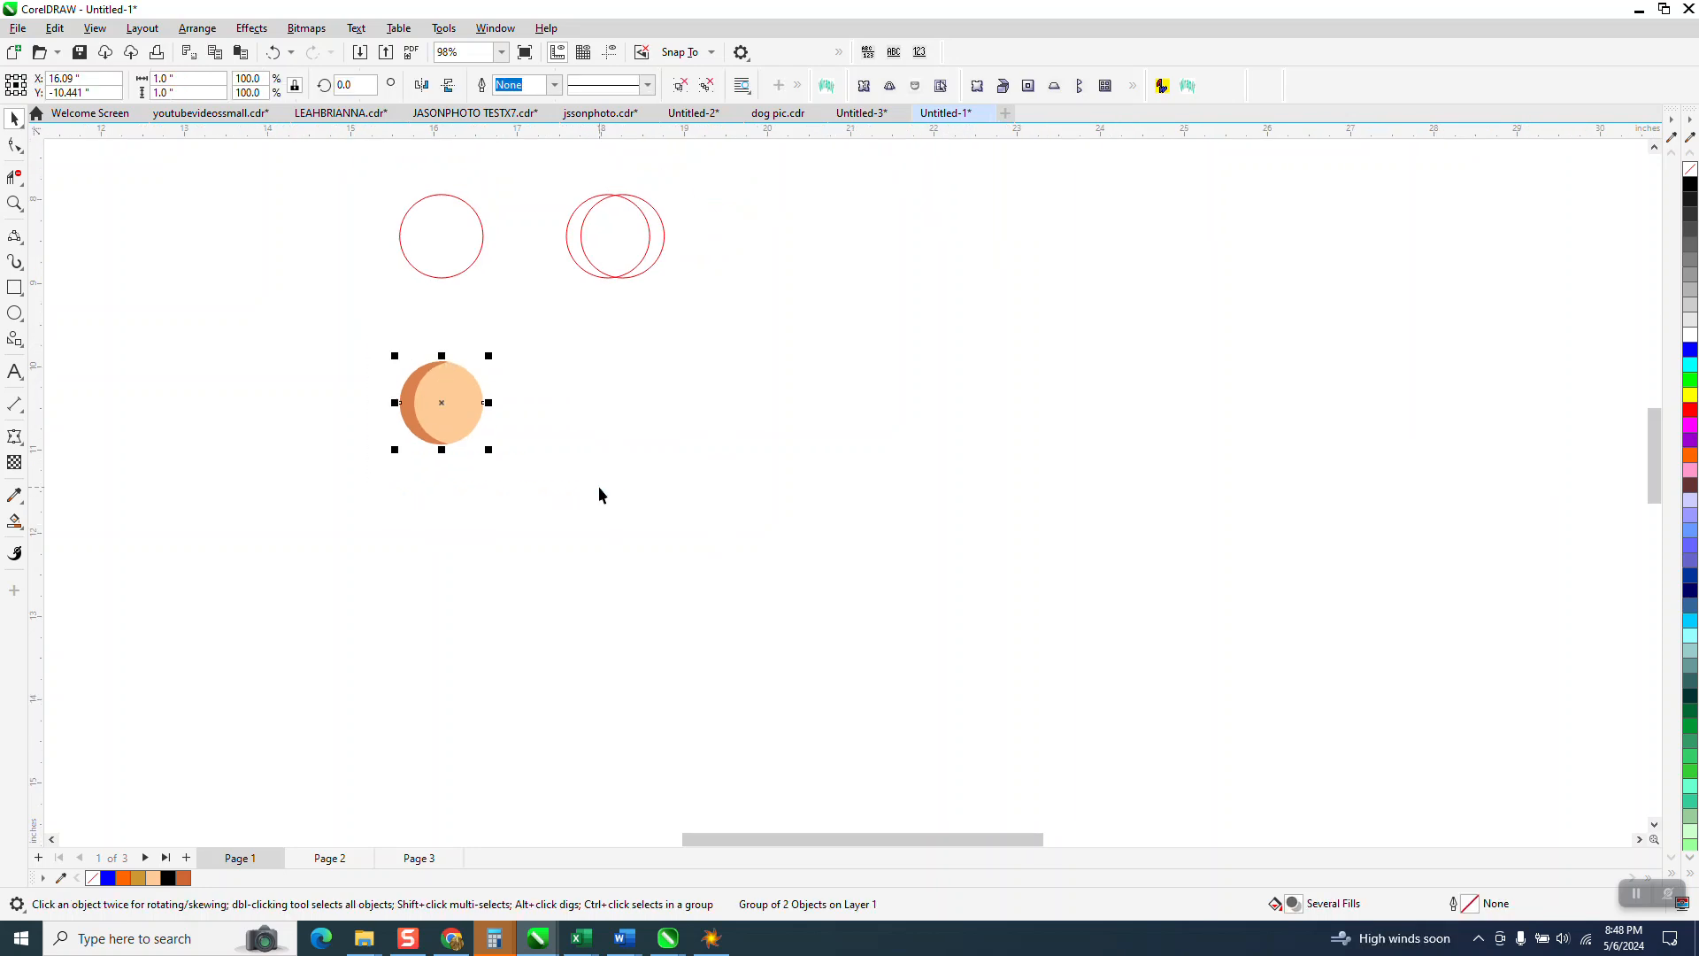
key(ctrl+d)
key(ctrl+d)
key(ctrl+d)
key(ctrl+d)
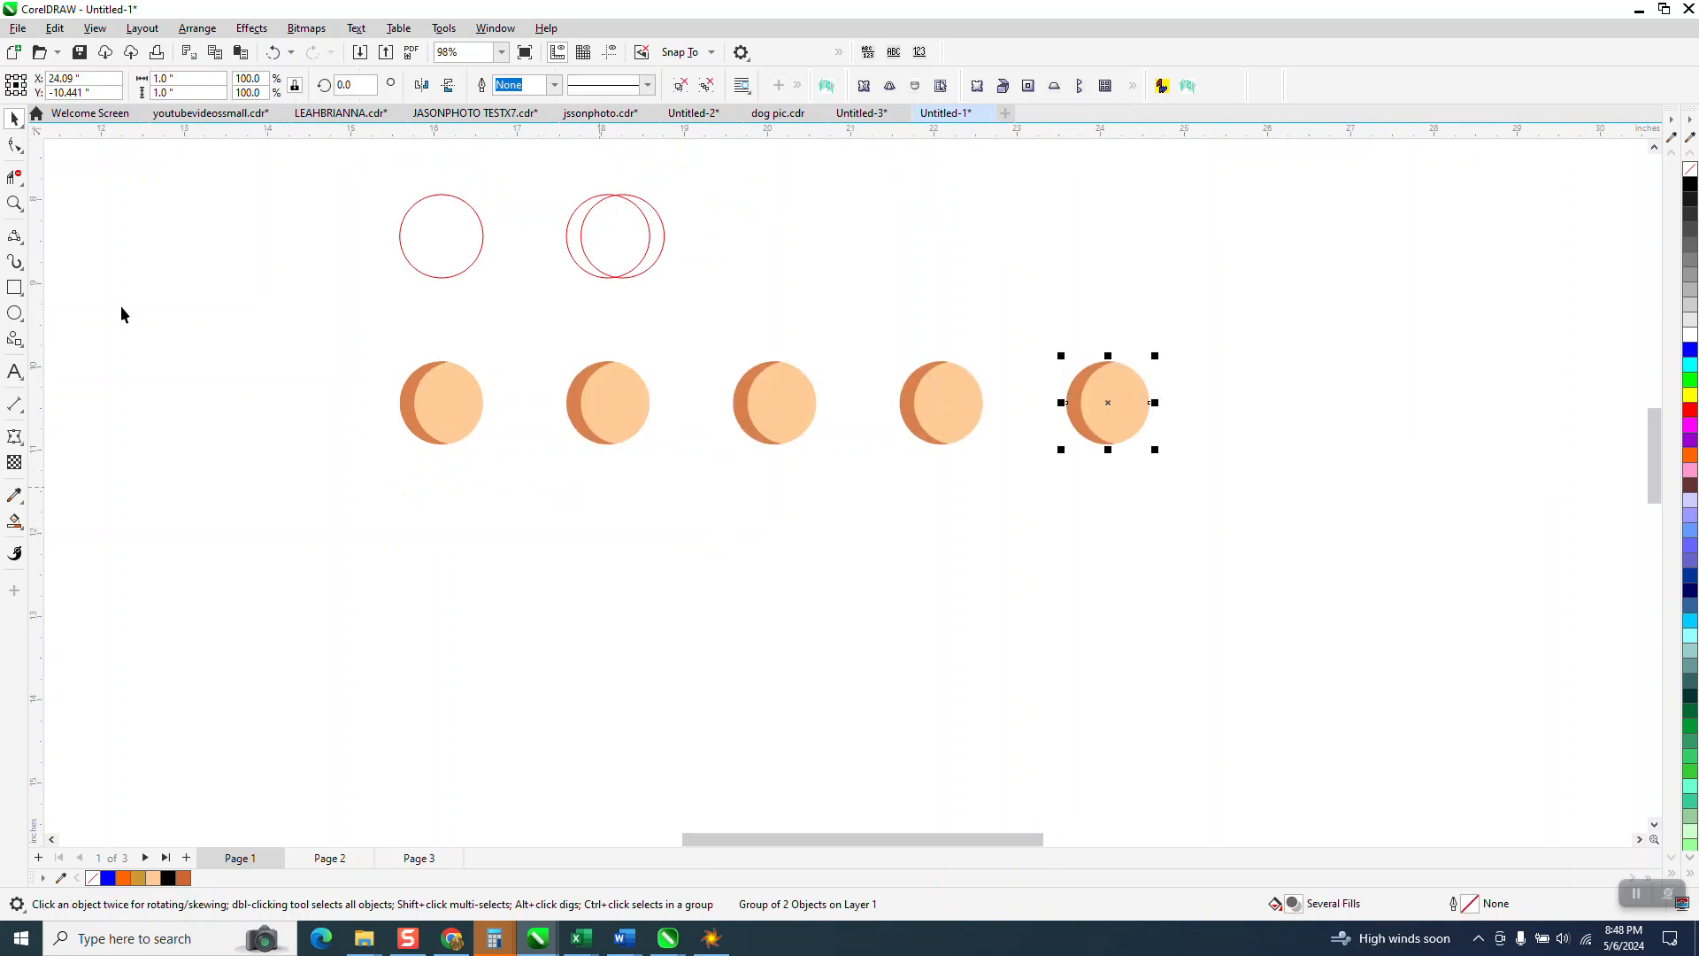
scroll(97, 317, down, 1)
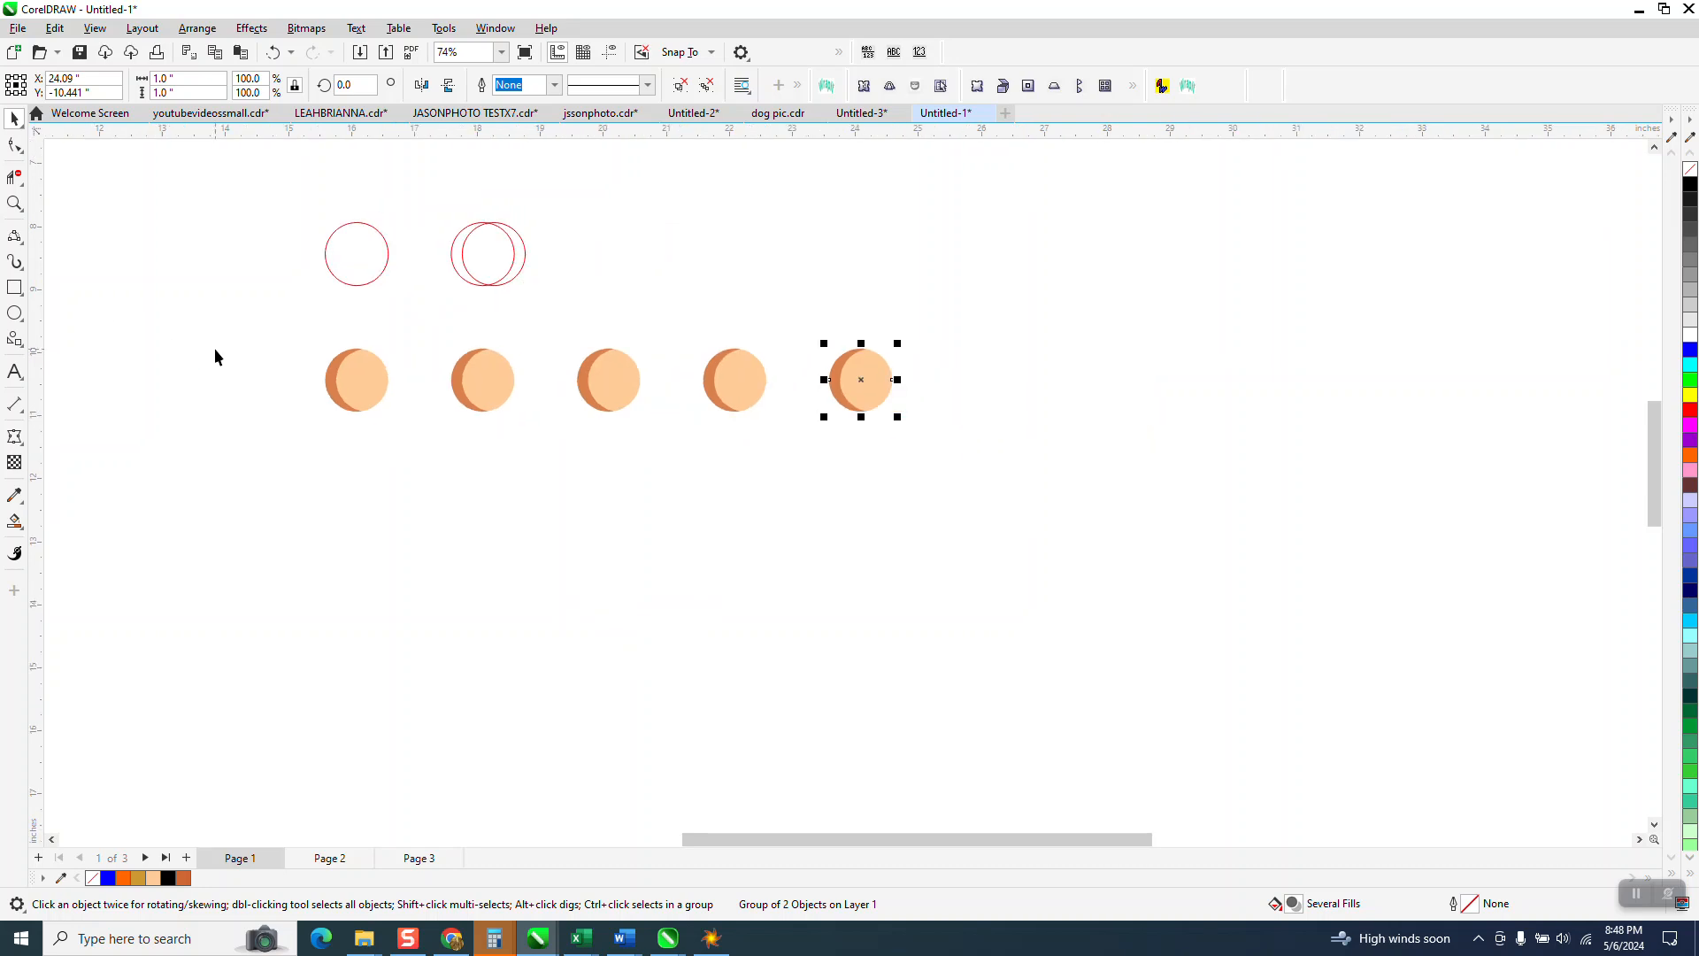
key(ctrl+d)
key(ctrl+d)
key(ctrl+d)
key(ctrl+d)
key(ctrl+d)
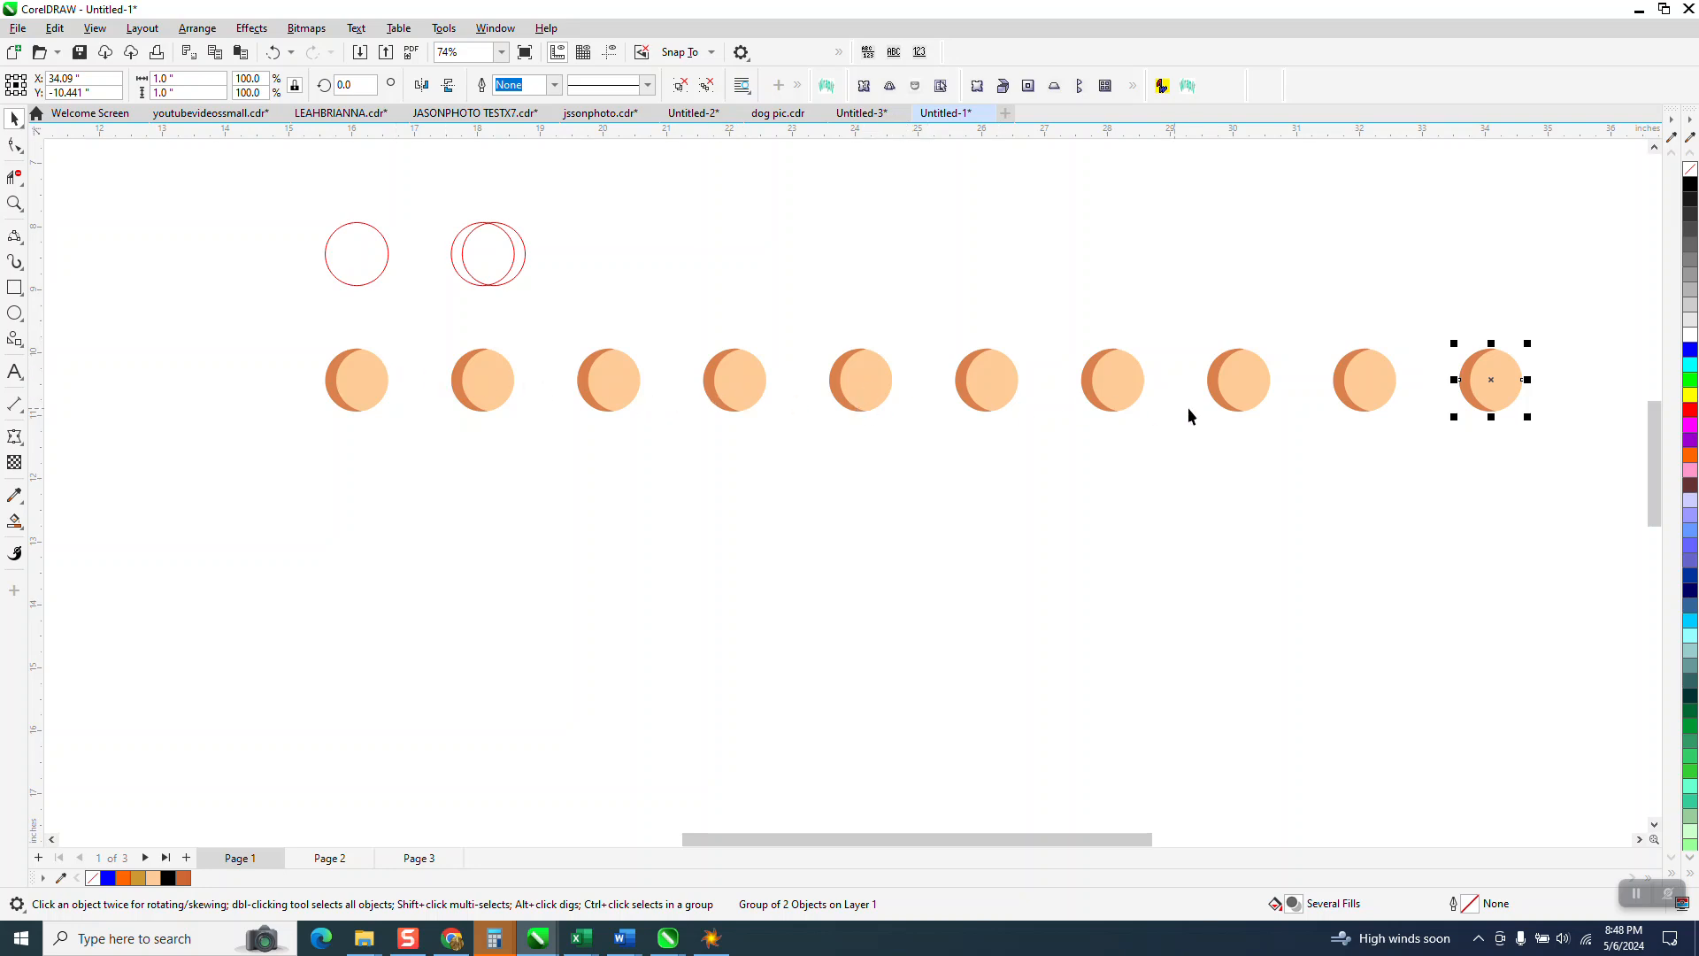
key(ctrl+d)
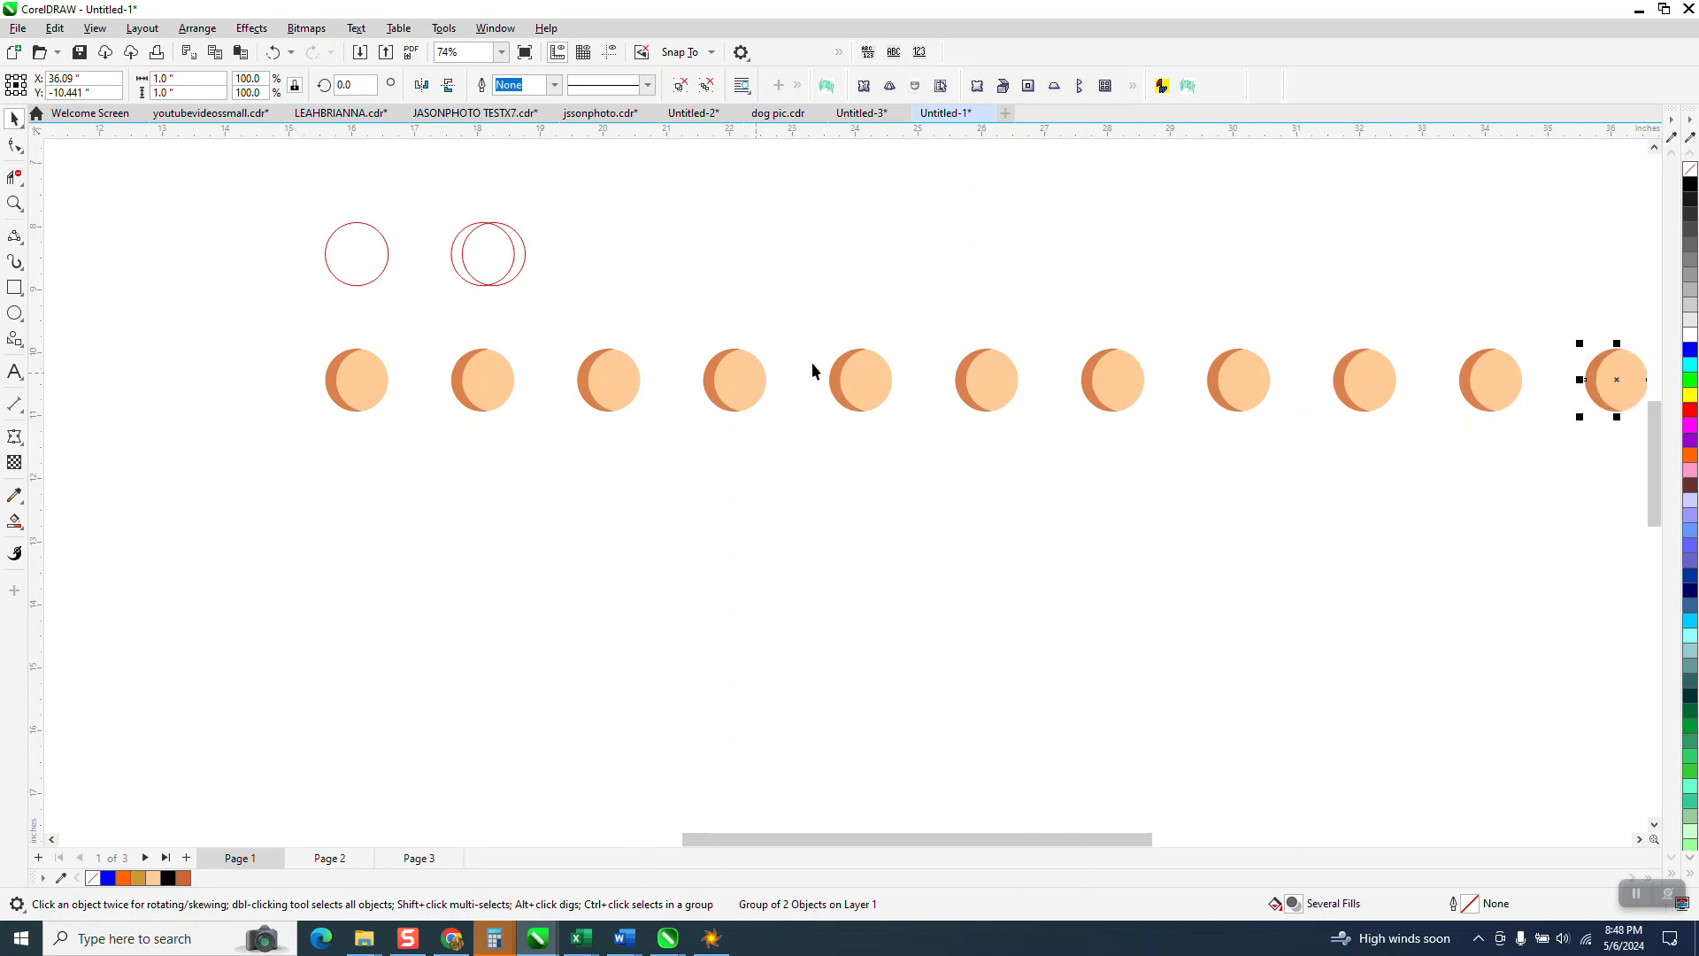
click(982, 392)
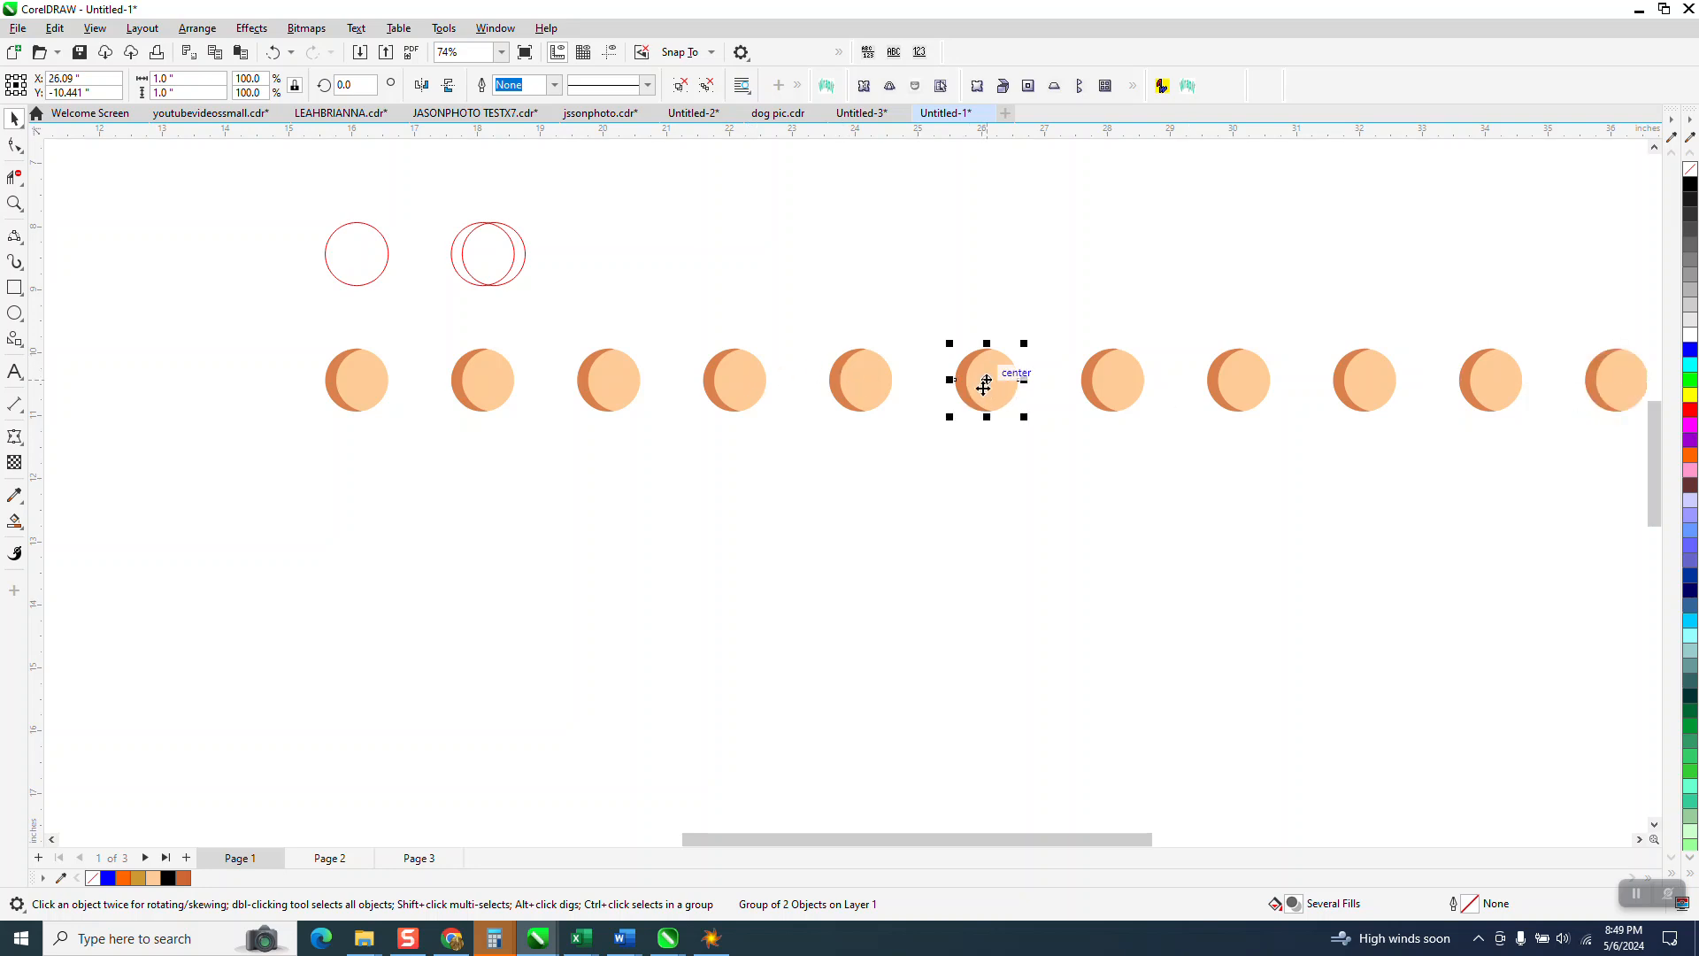
Step: Ungroup the middle hole shape and delete its dark crescent, leaving a plain peach circle
click(196, 27)
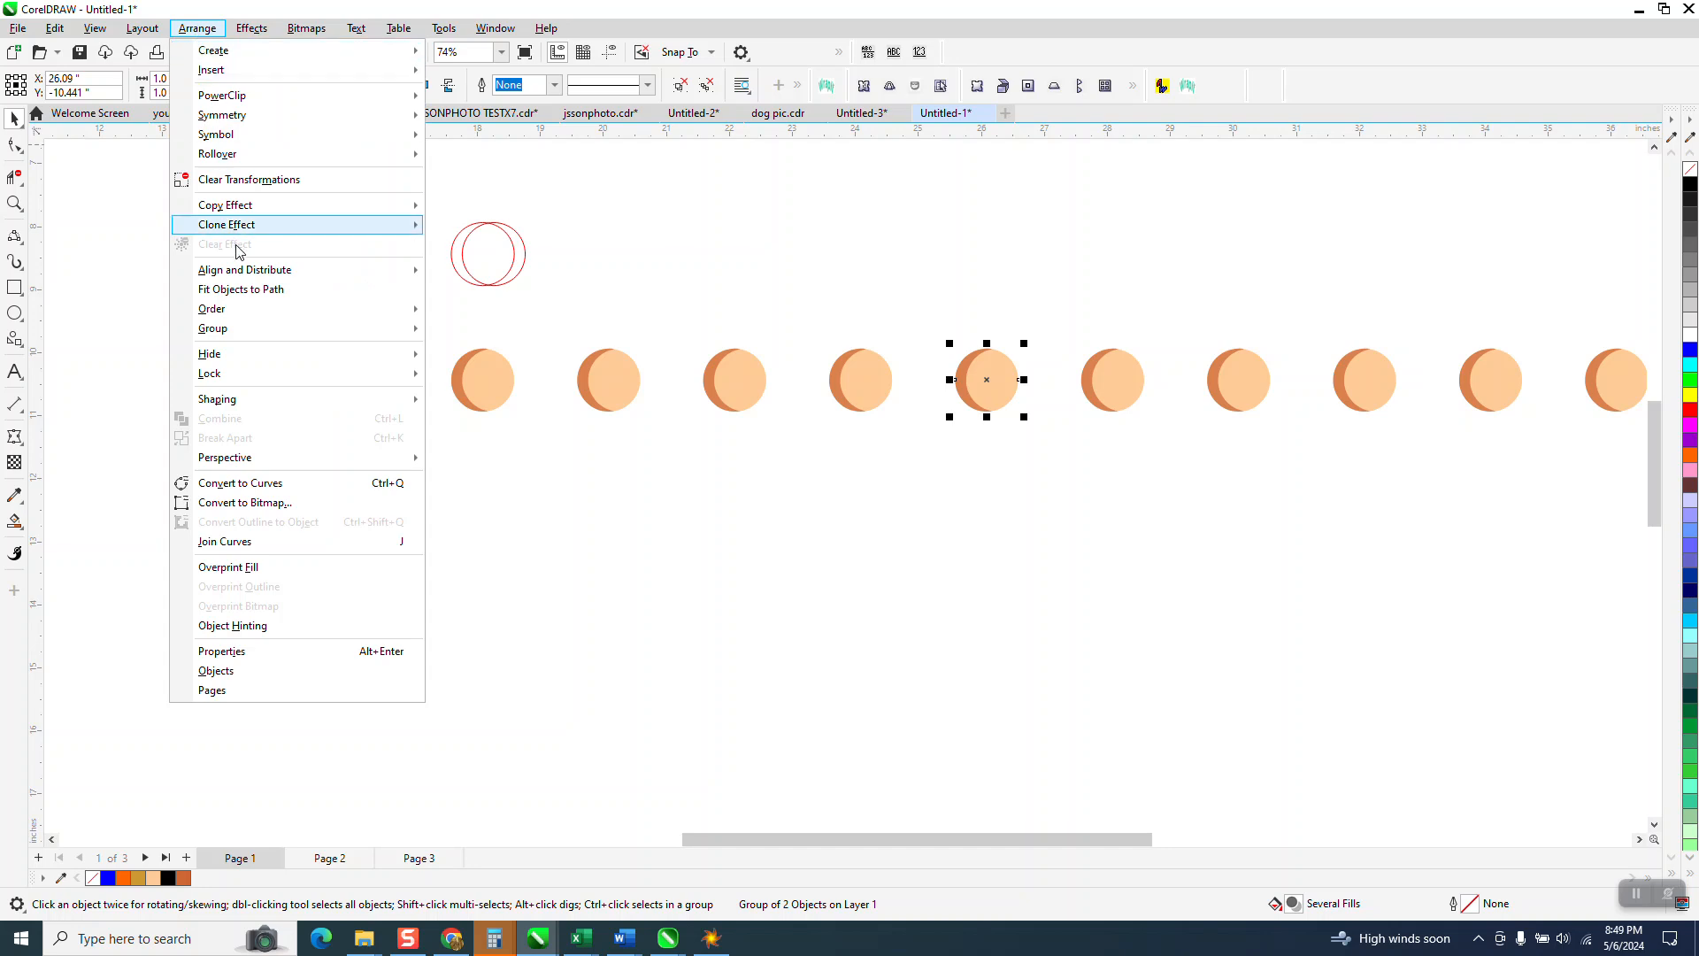
mouse_move(230, 330)
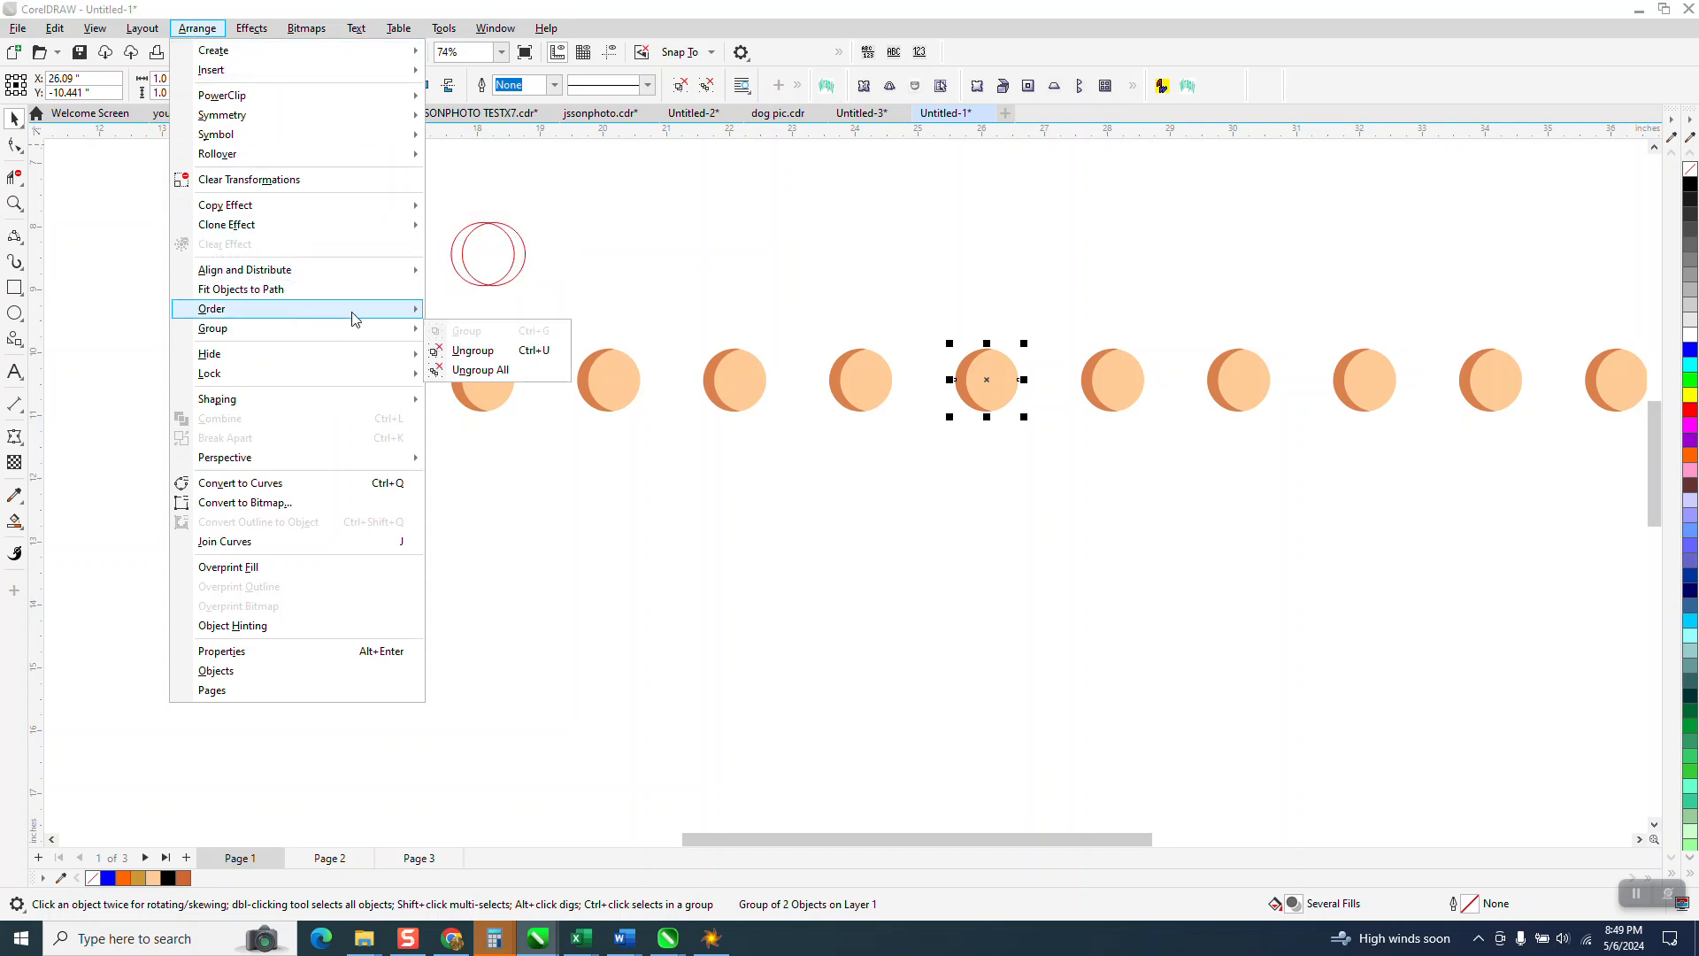
click(459, 352)
click(961, 375)
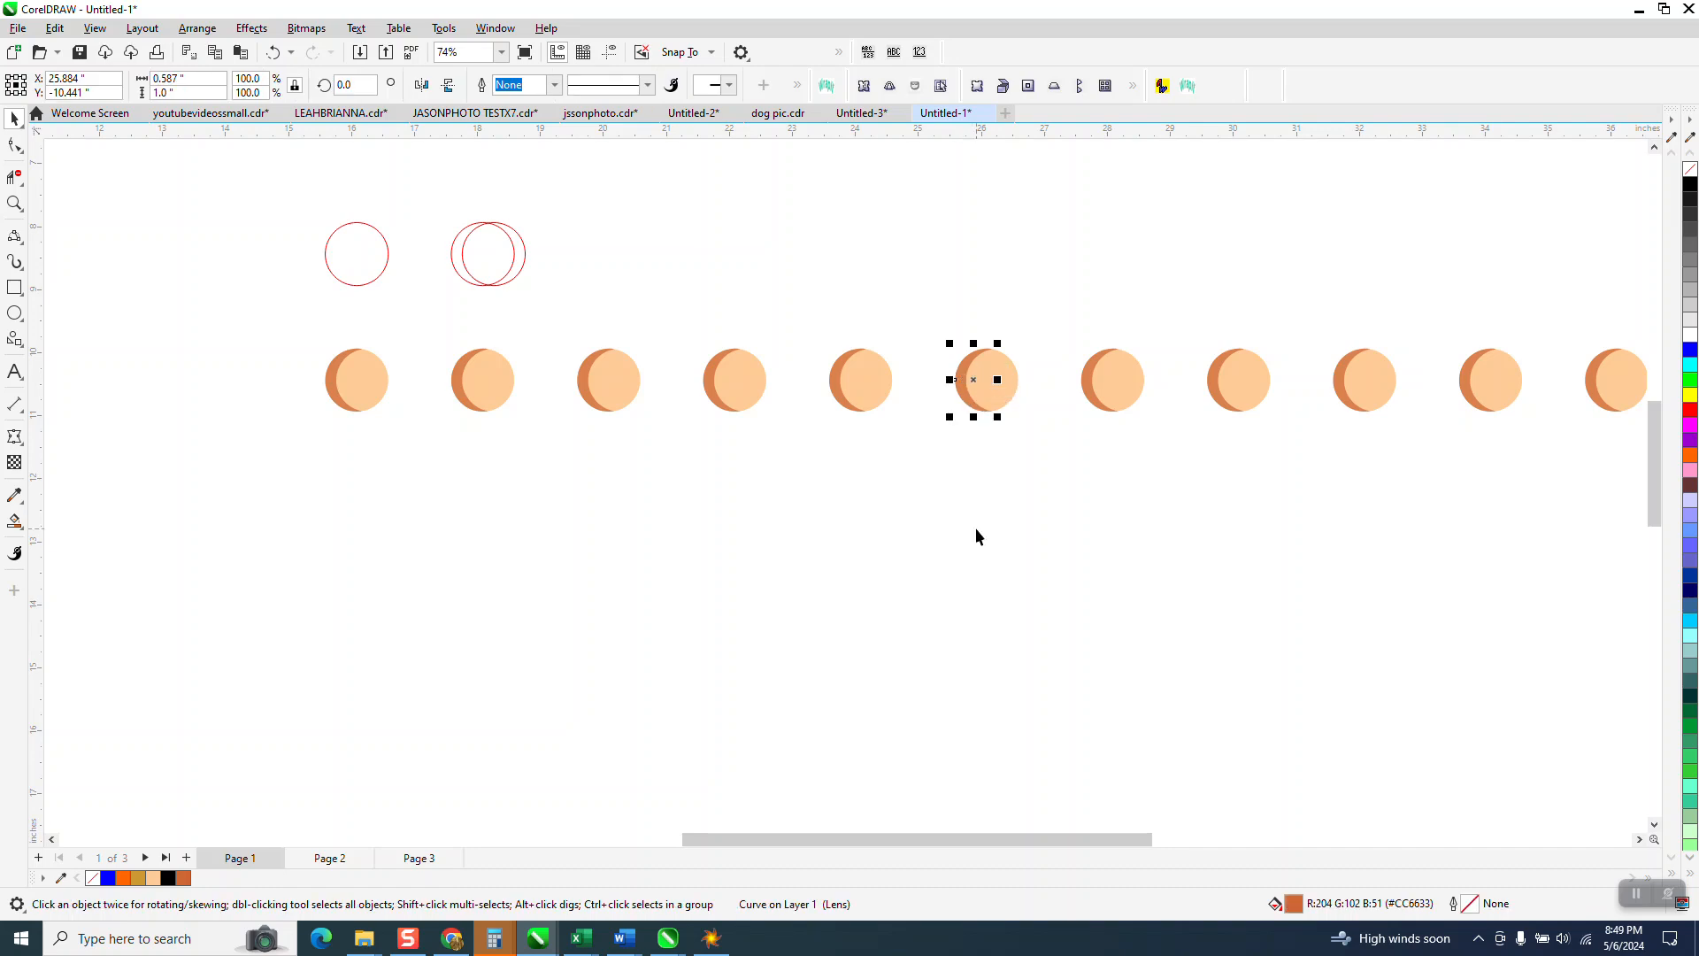
key(Delete)
Step: Mirror the last five crescents horizontally, then select all eleven pieces of the row
scroll(845, 440, down, 1)
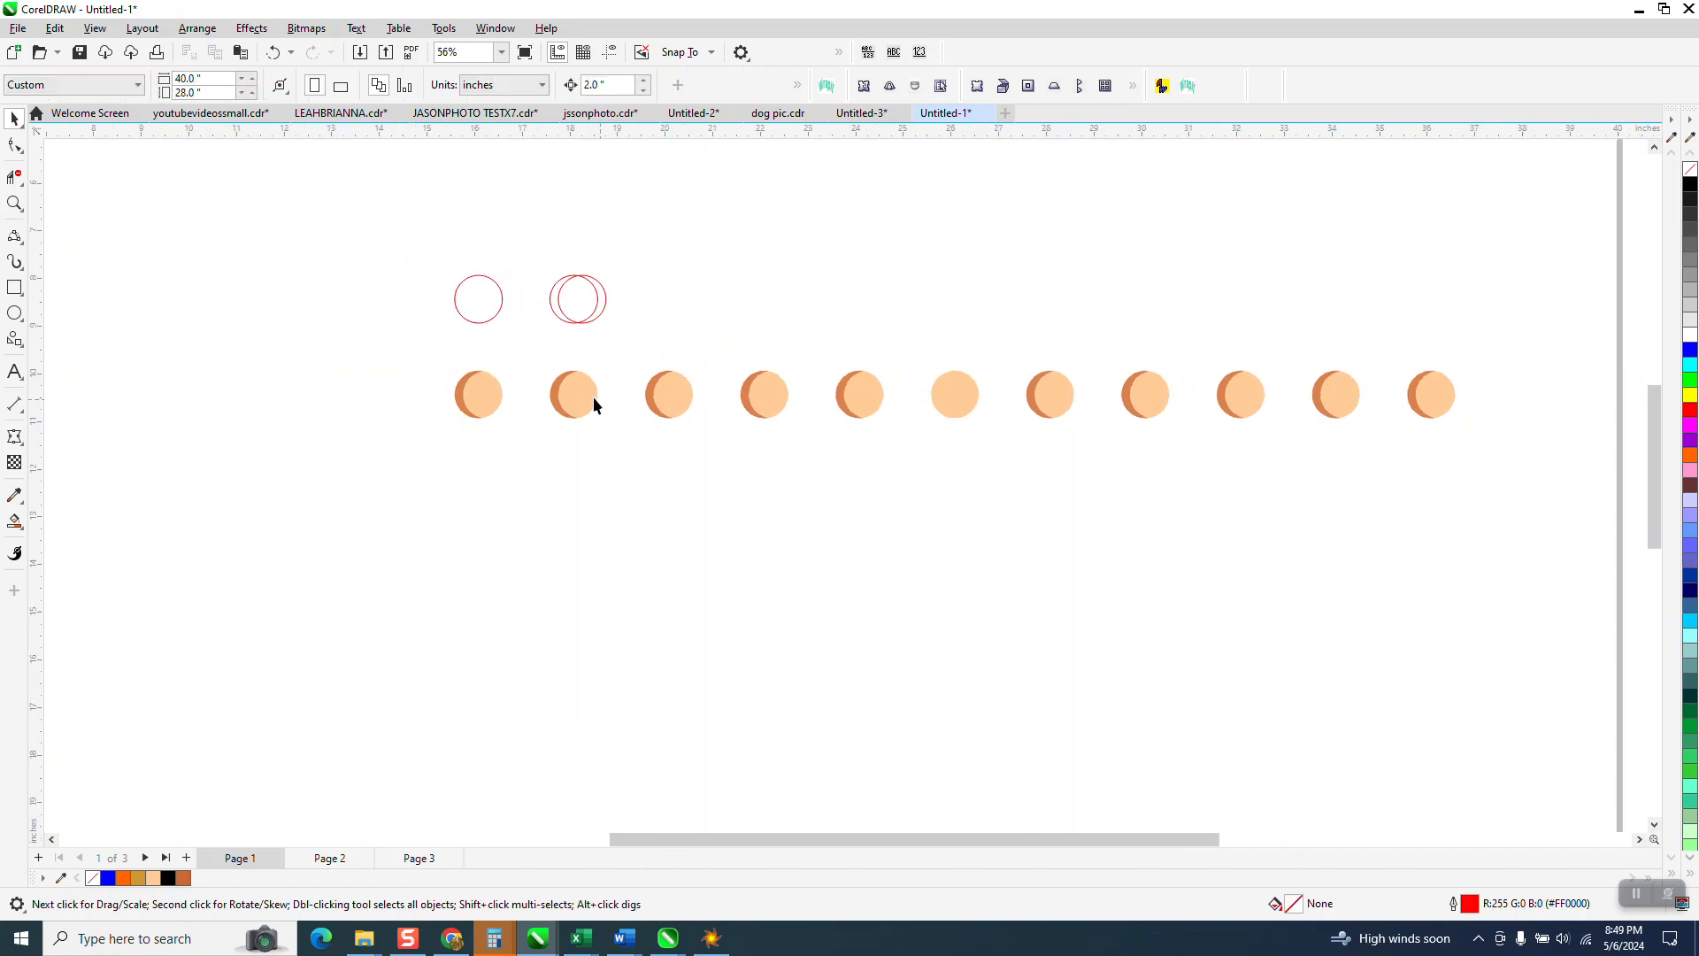
drag(425, 345, 1154, 595)
drag(1402, 478, 1483, 492)
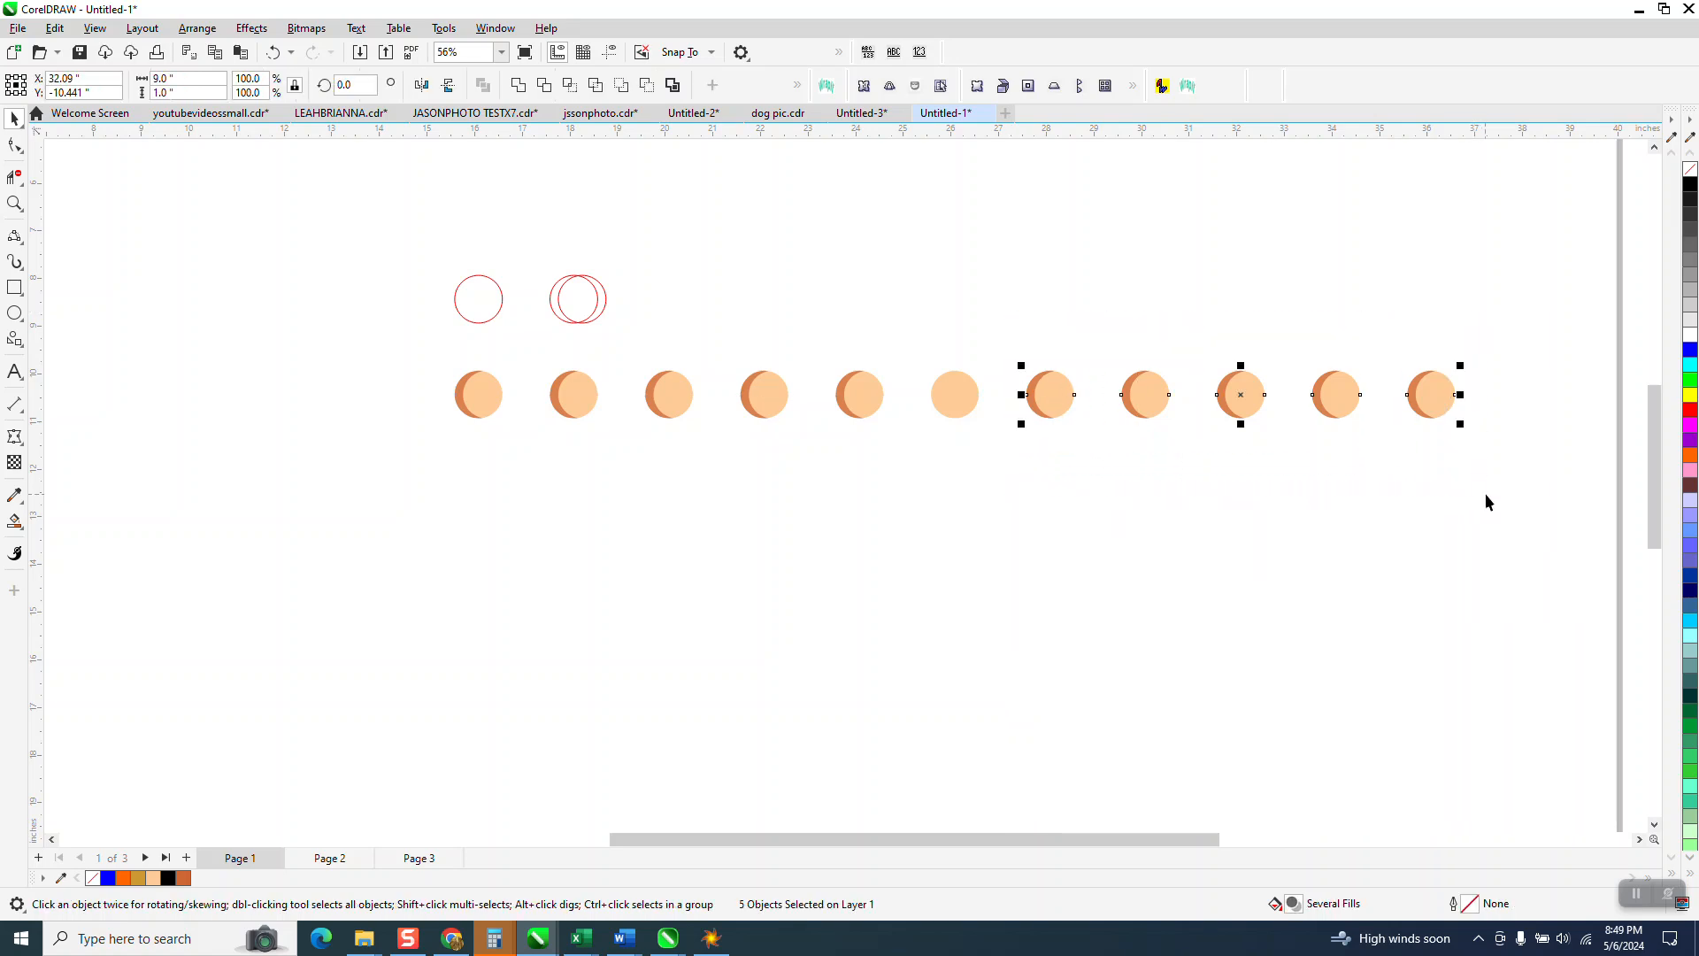
click(423, 82)
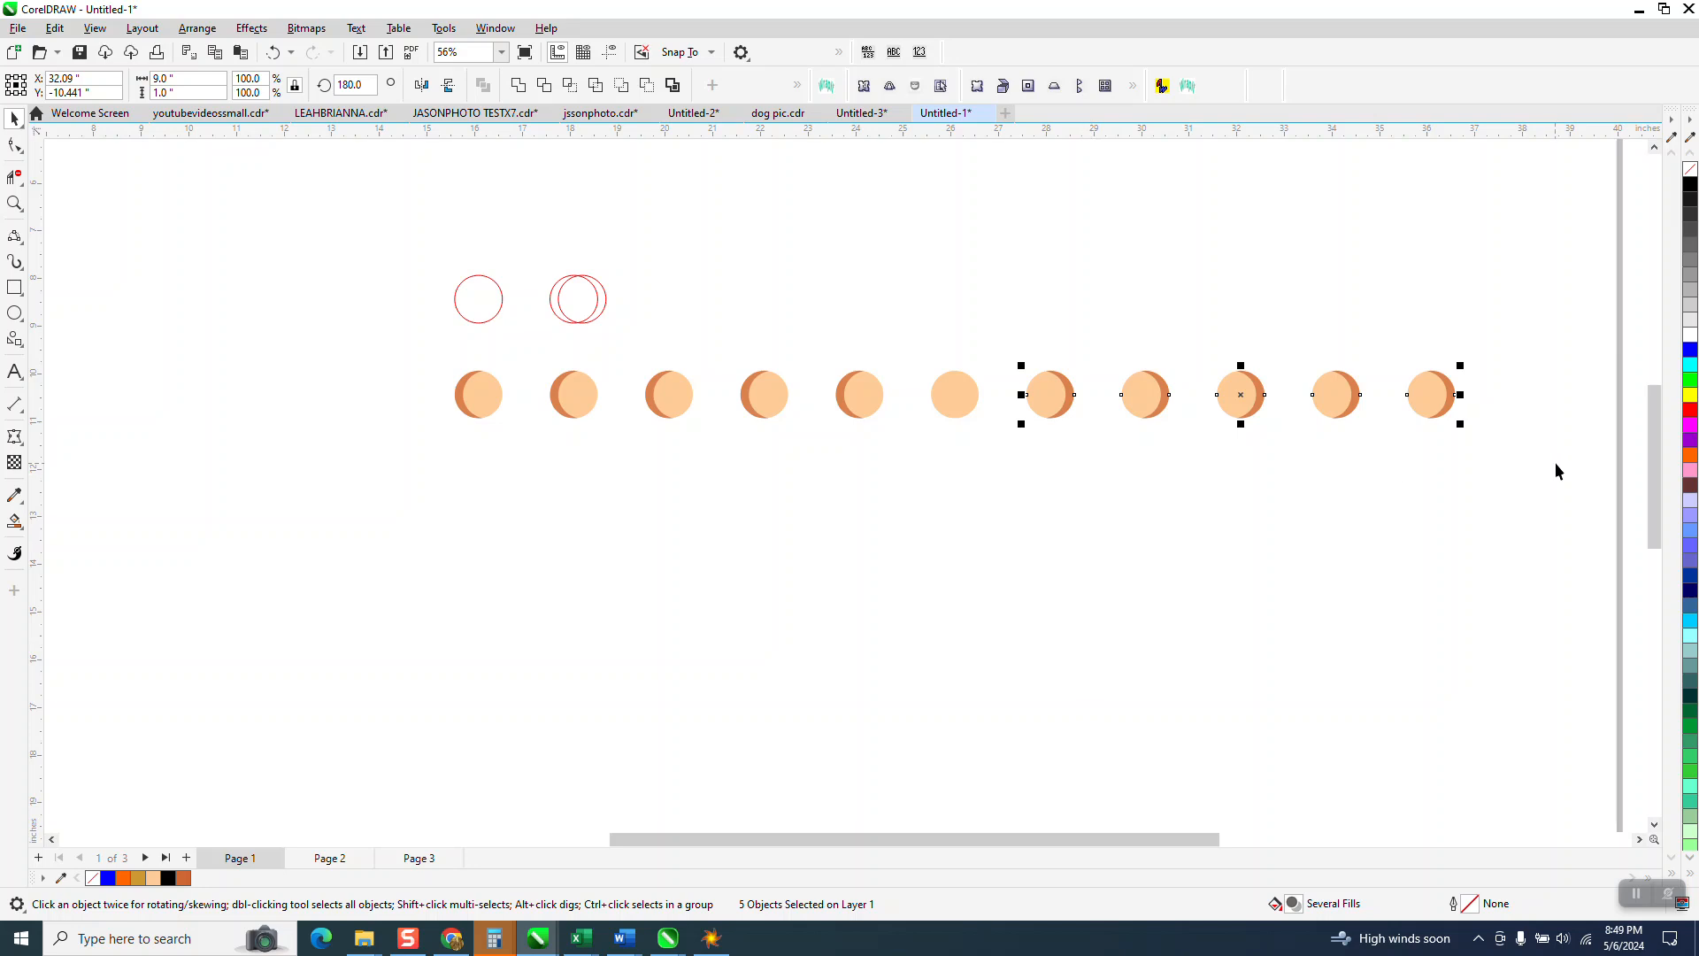
drag(411, 355, 1490, 509)
Step: Group the row and duplicate it downward into ten rows, 2 inches apart
key(ctrl+g)
key(ctrl+d)
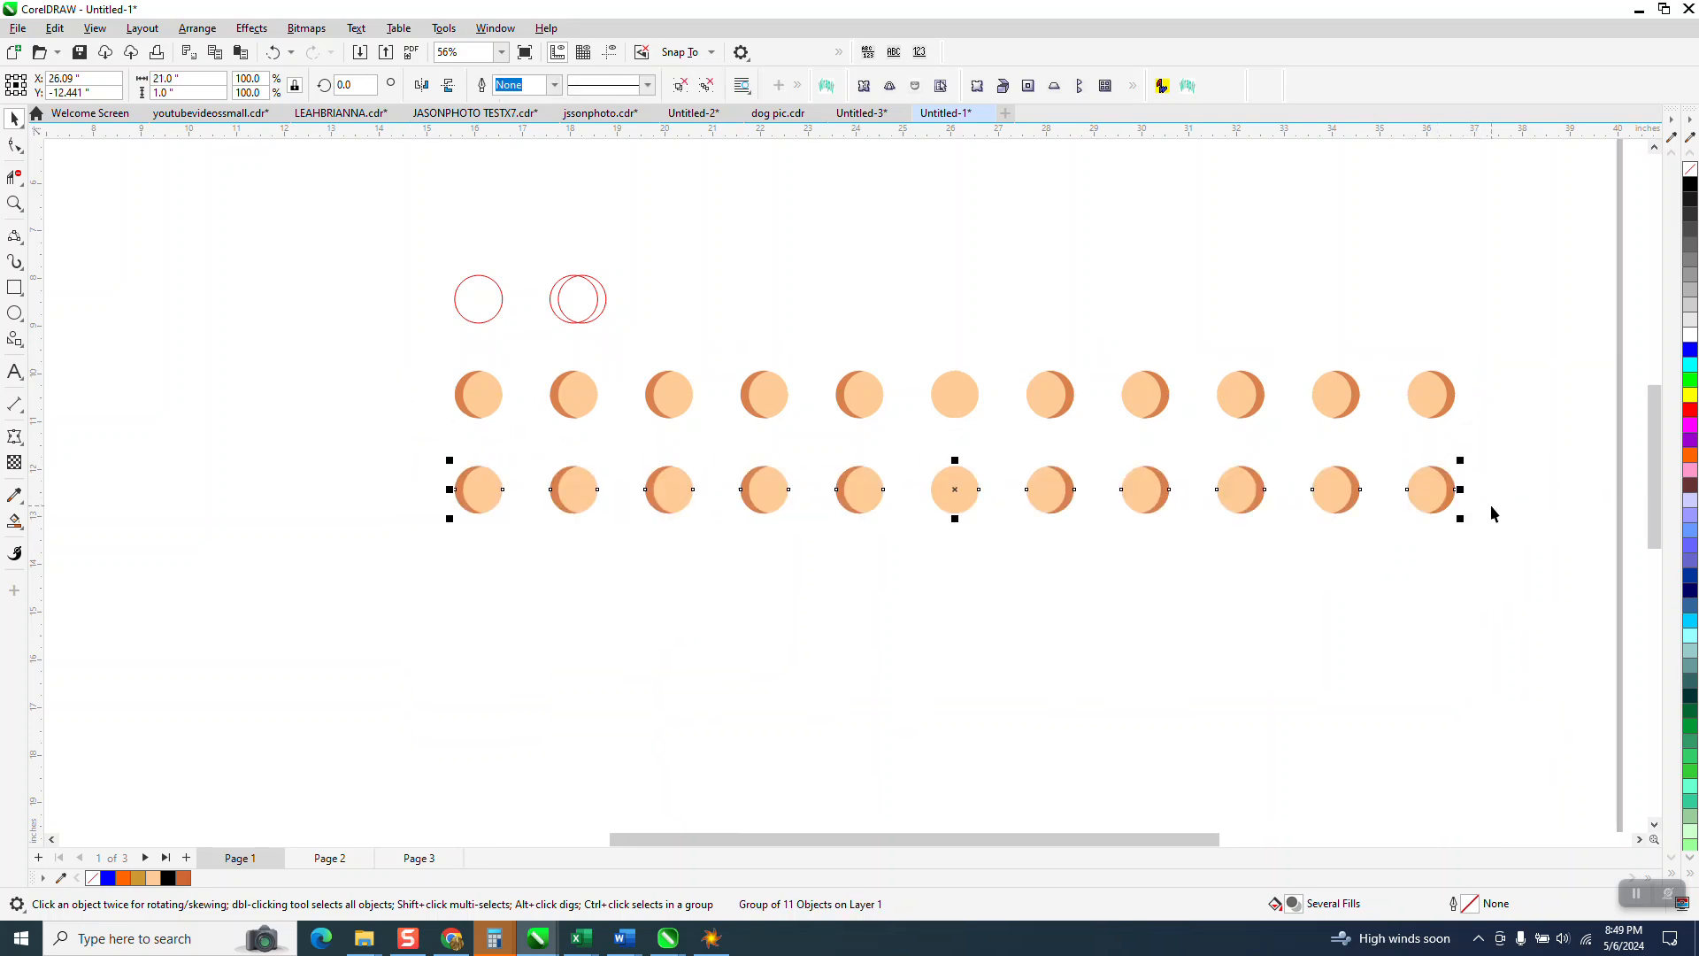
scroll(1376, 452, down, 1)
key(ctrl+d)
key(ctrl+d)
key(ctrl+d)
key(ctrl+d)
key(ctrl+d)
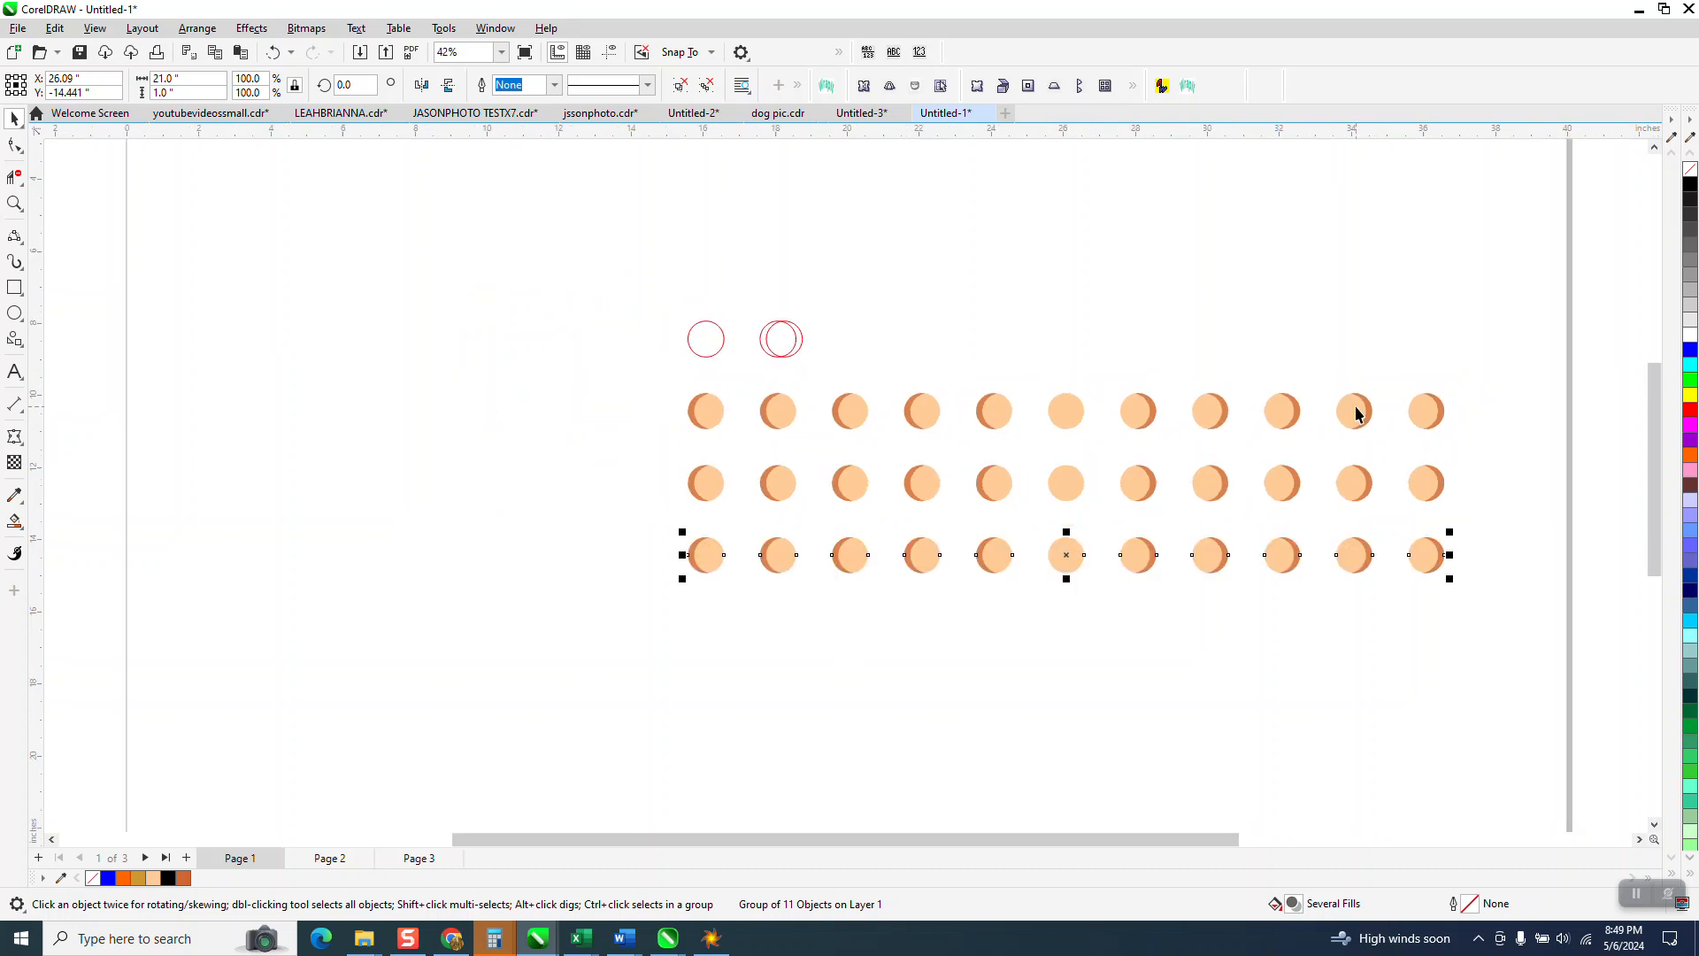
scroll(1244, 376, down, 1)
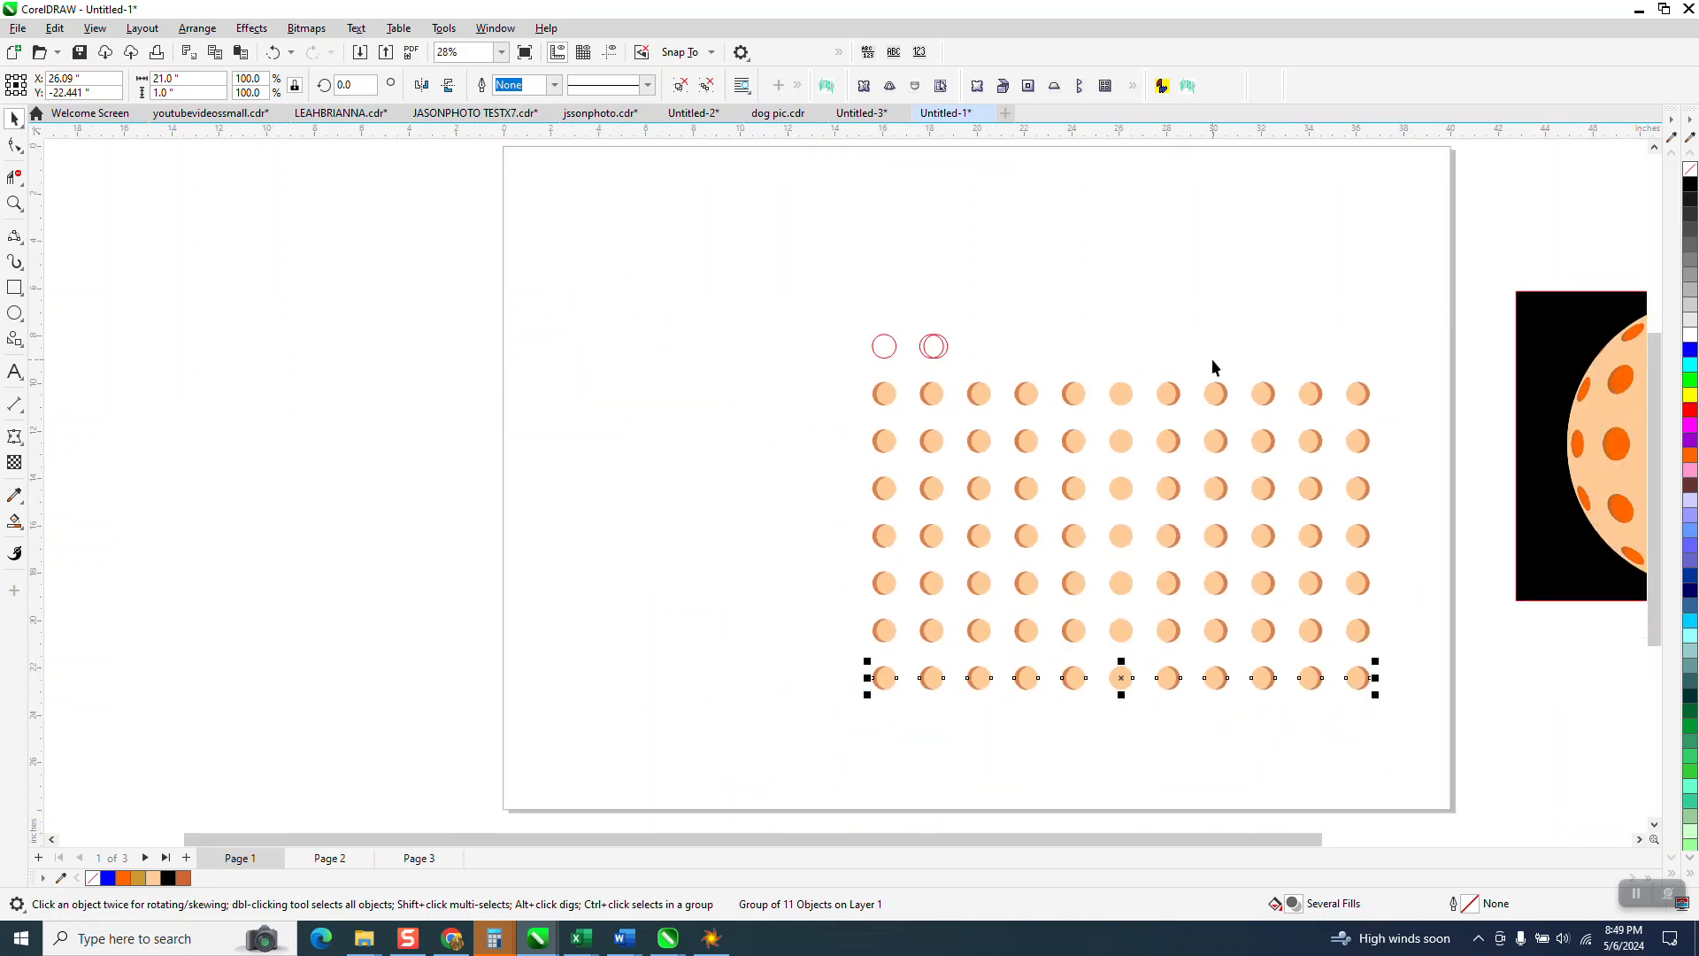
key(ctrl+d)
key(ctrl+d)
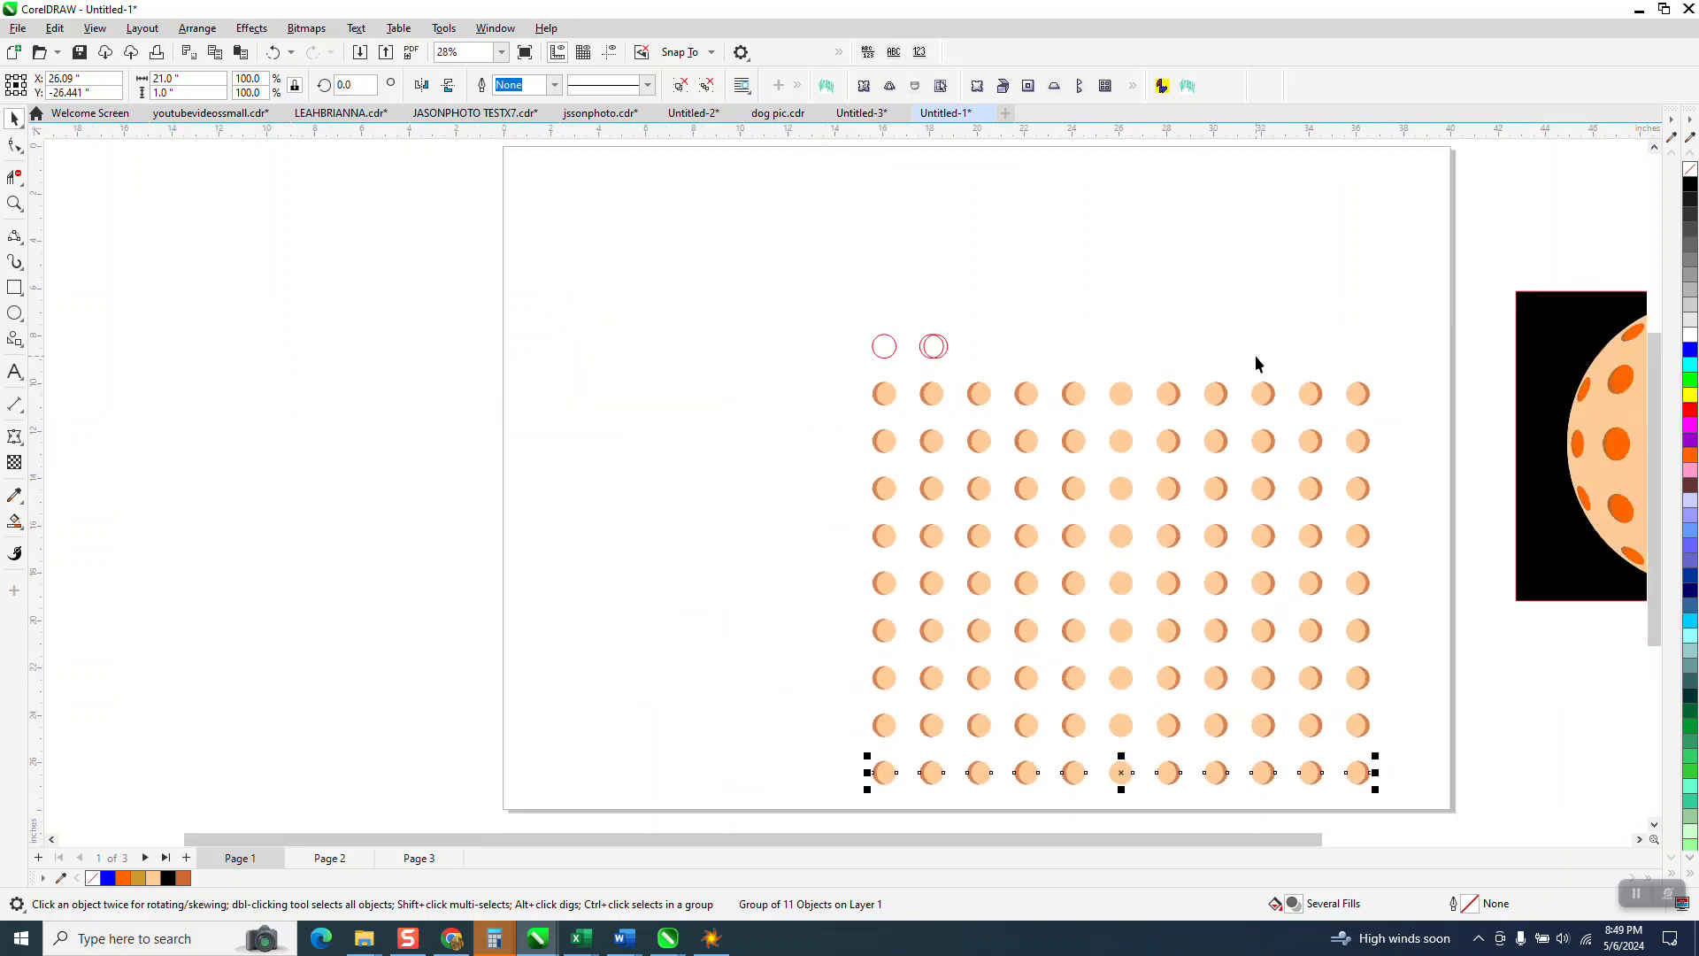
key(ctrl+d)
scroll(1241, 386, down, 1)
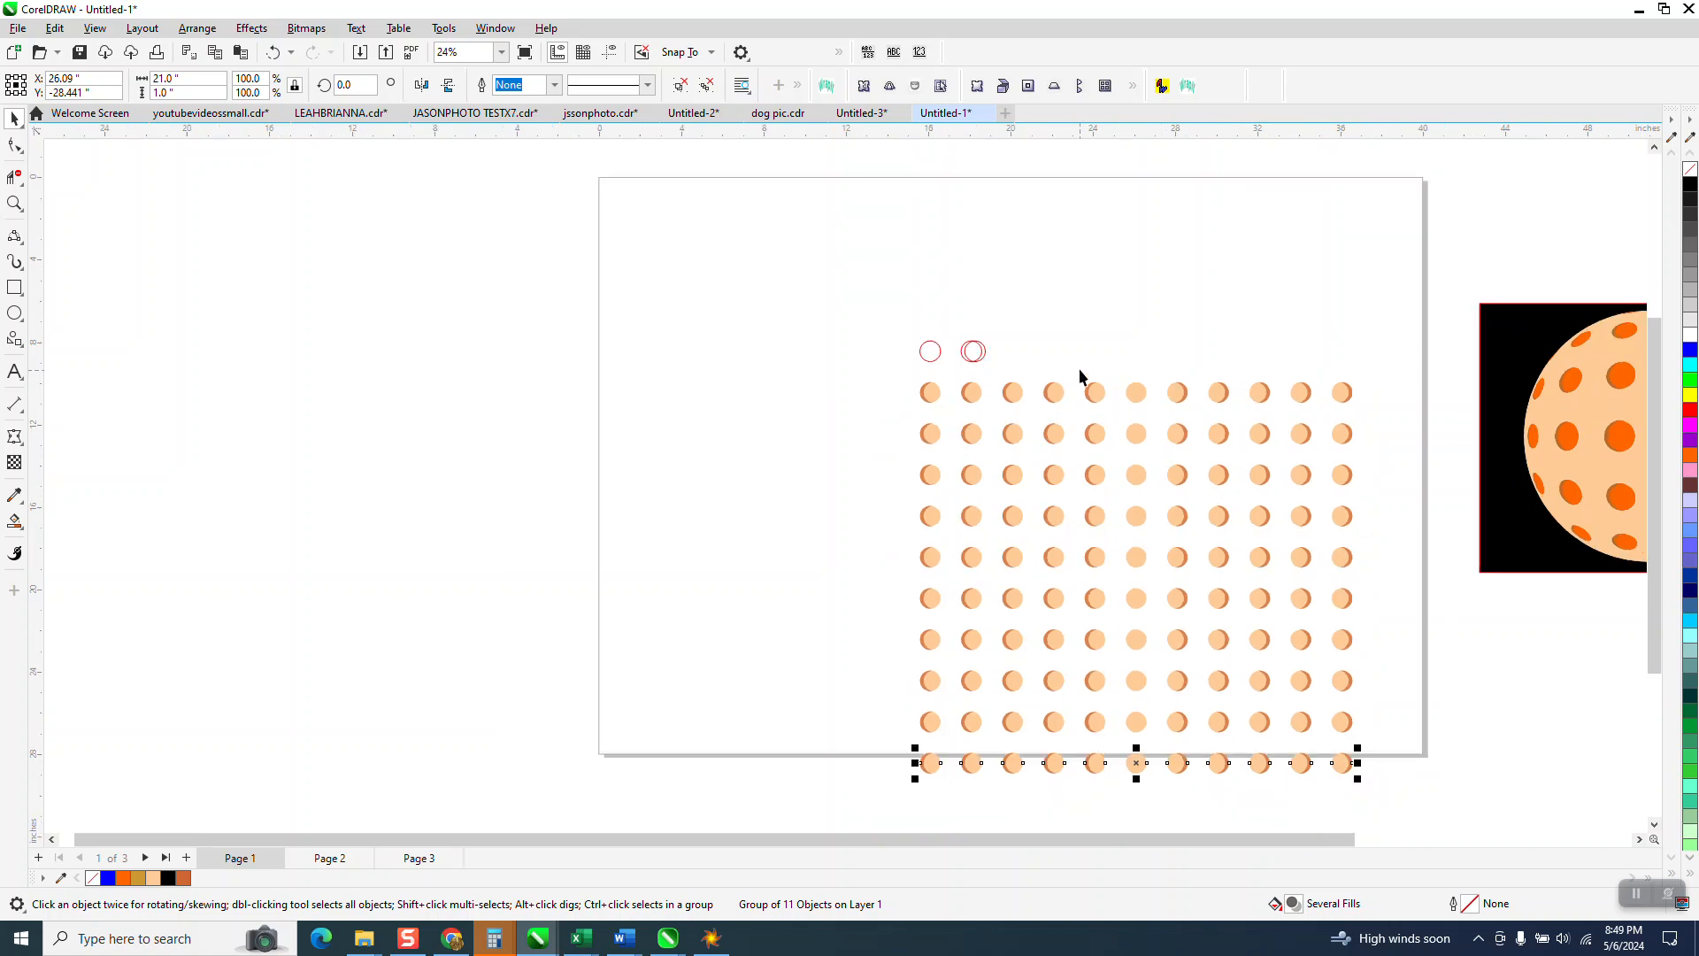
Step: Delete the two red outline circles, group and centre the ten-row grid, then draw a large circle
drag(898, 327, 1078, 384)
key(Delete)
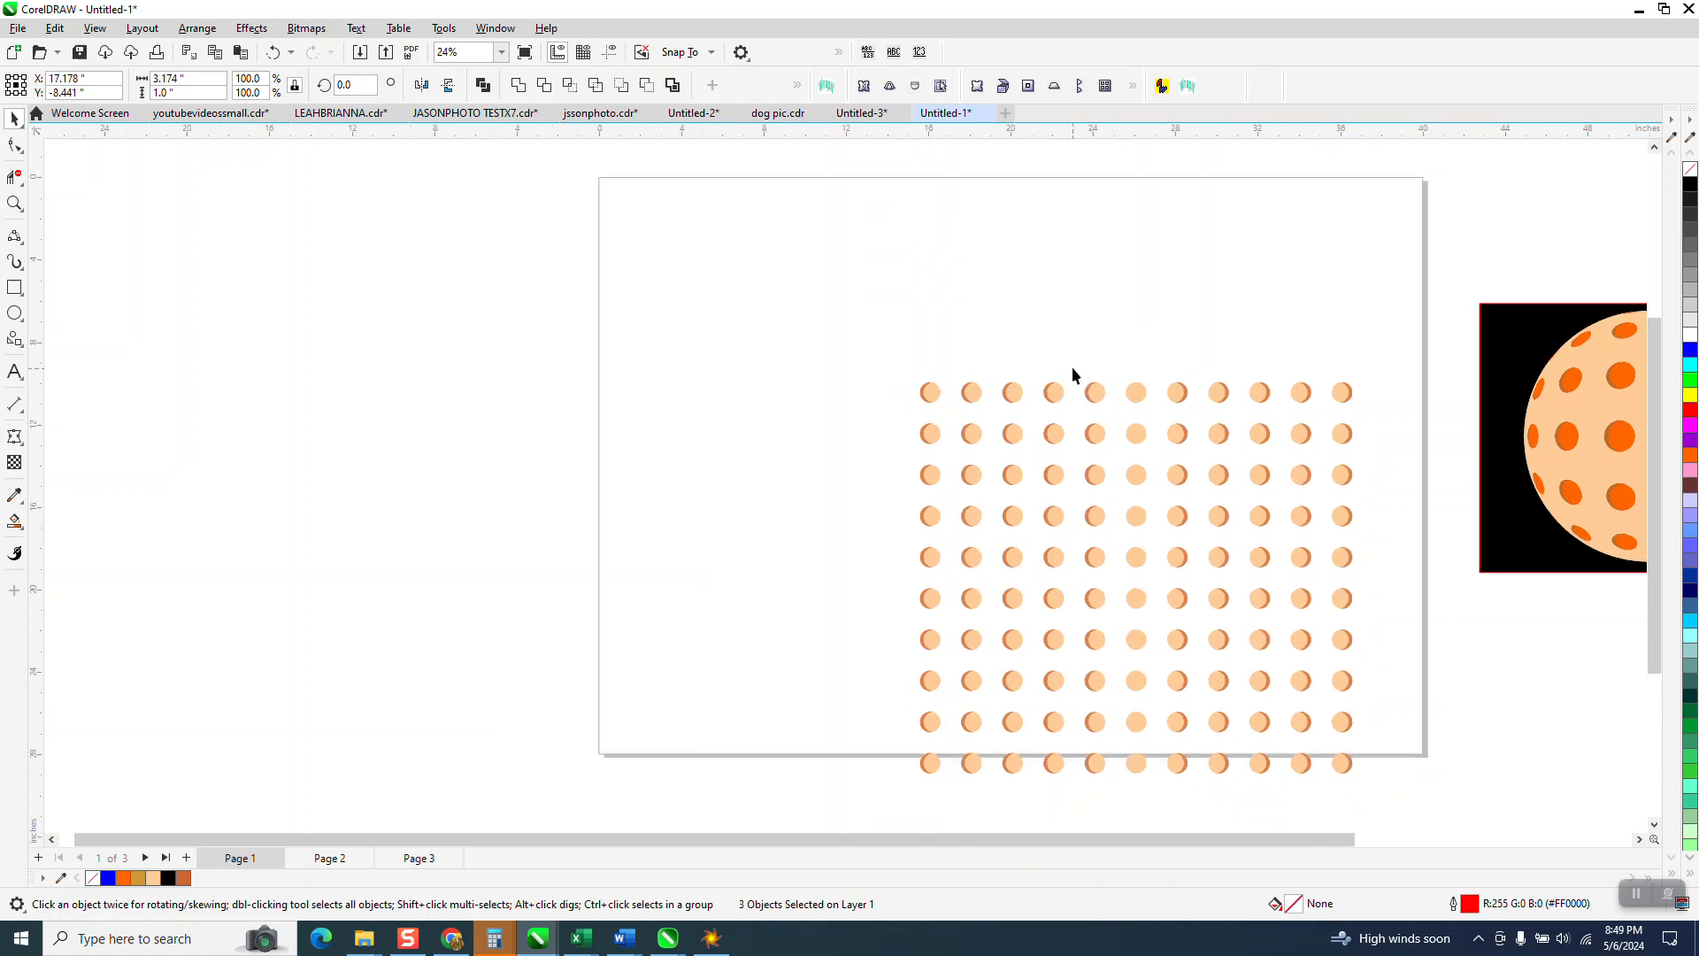
drag(1251, 701, 1440, 808)
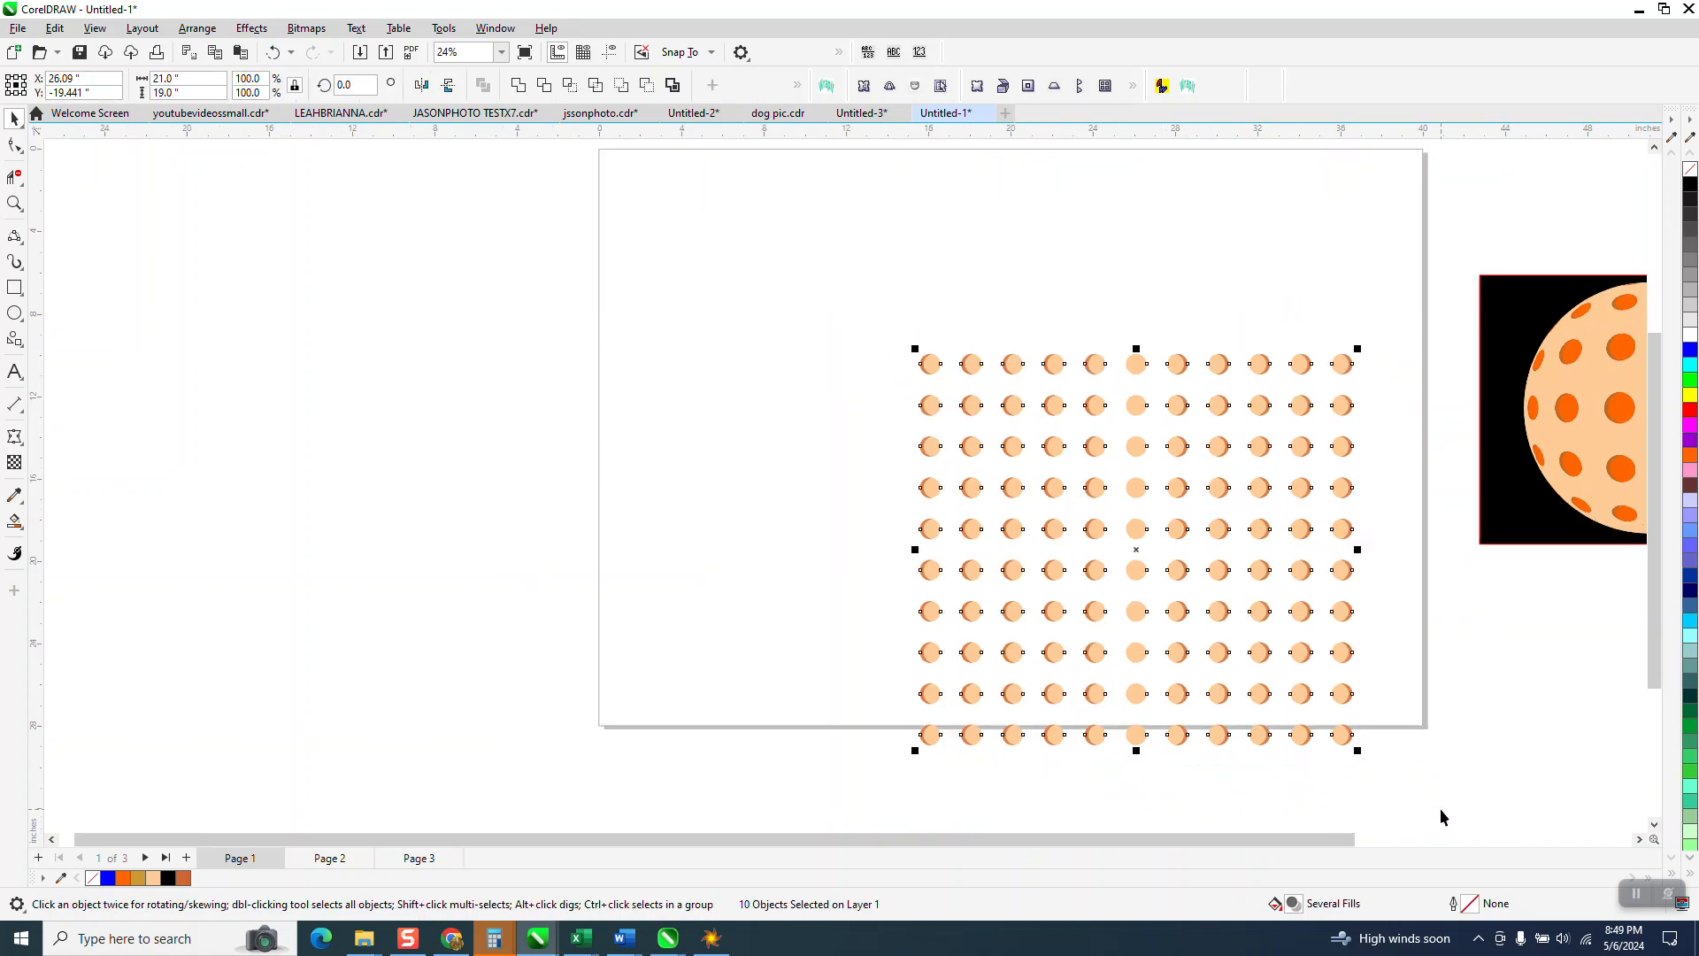
key(ctrl+g)
key(p)
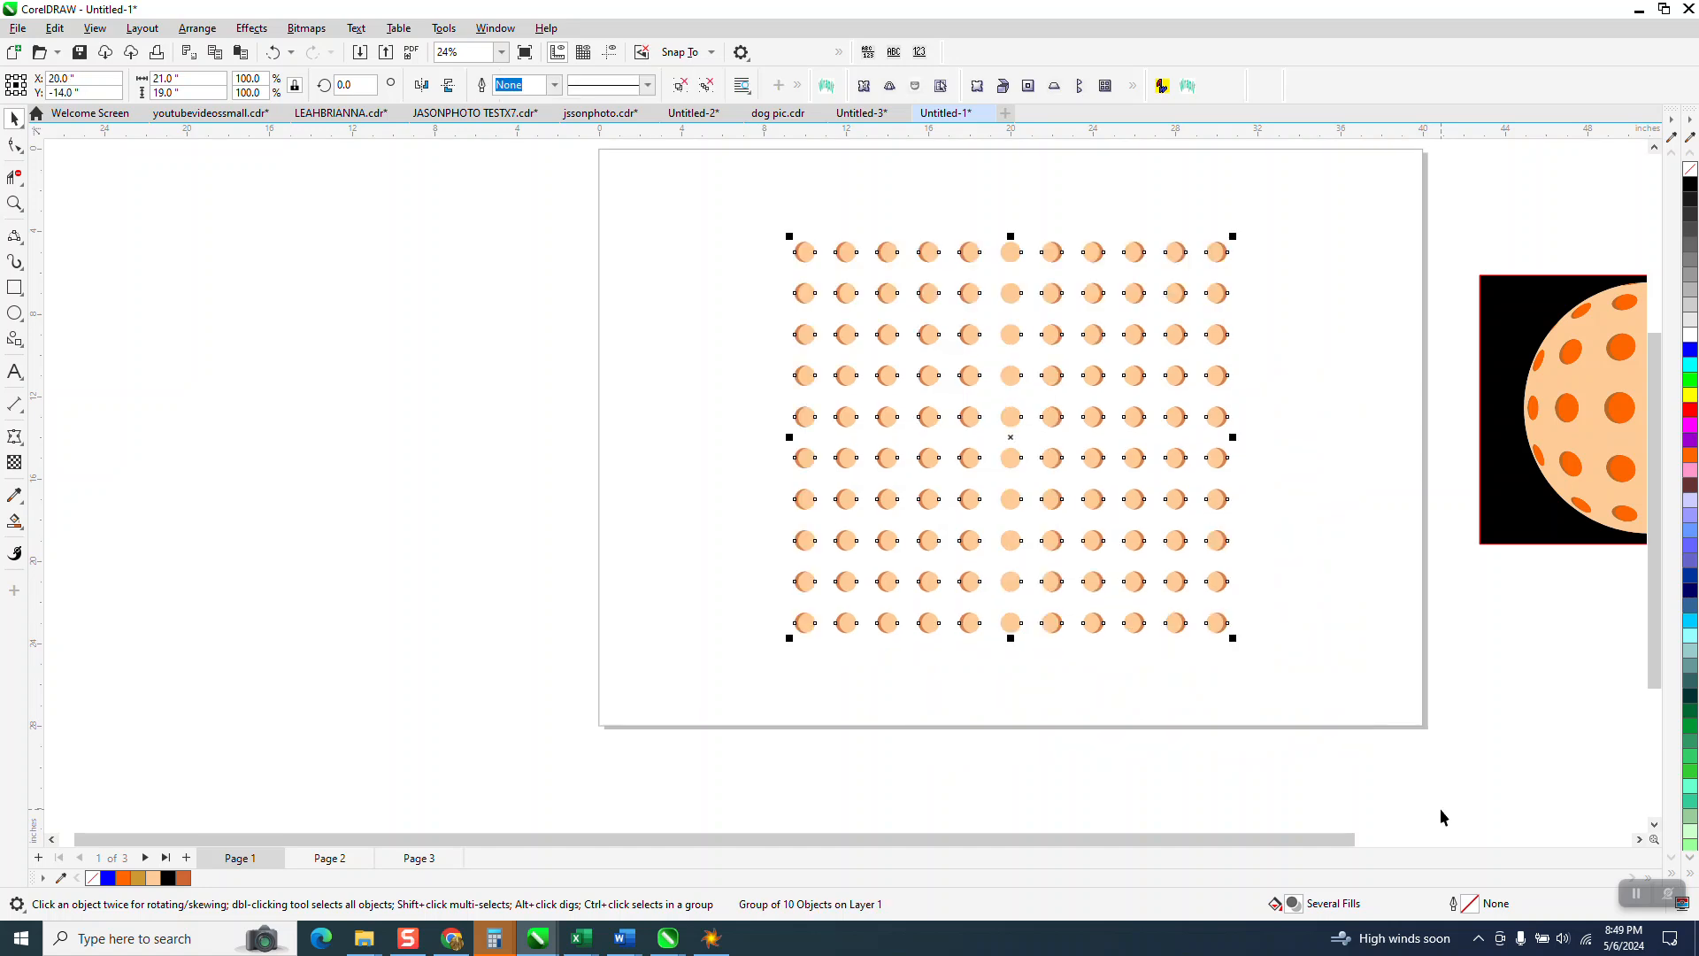
click(14, 313)
drag(696, 329, 360, 655)
Step: Centre the large circle on the page and enlarge it to about 18.7 inches
key(p)
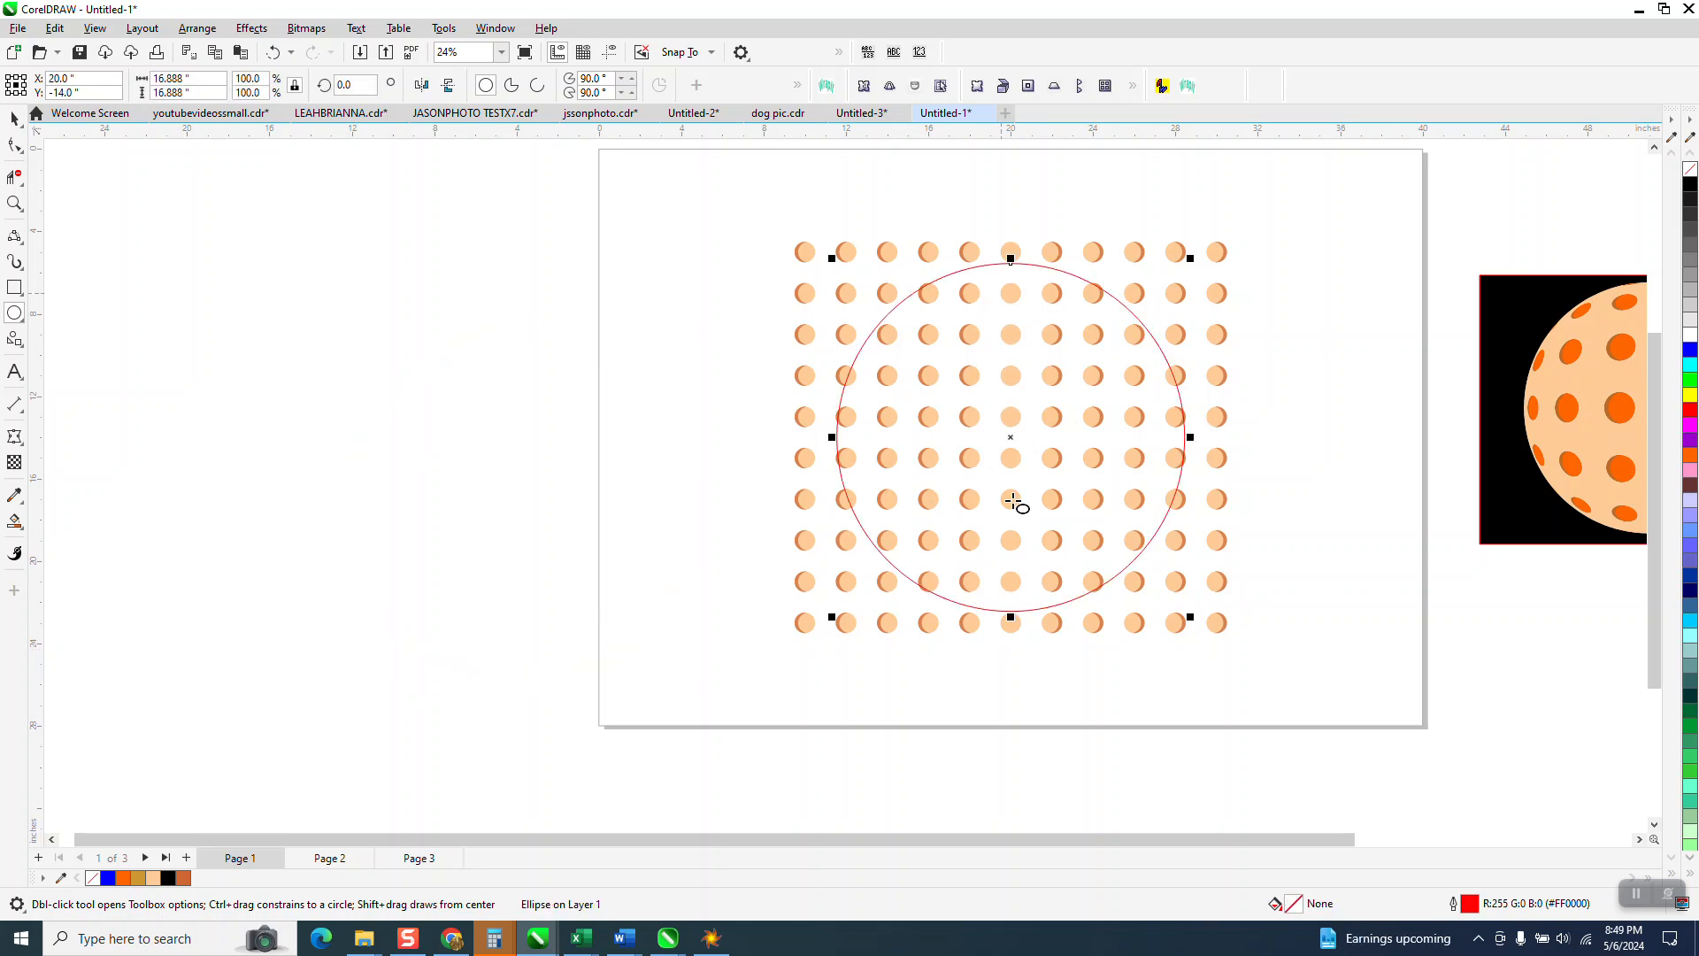
click(14, 117)
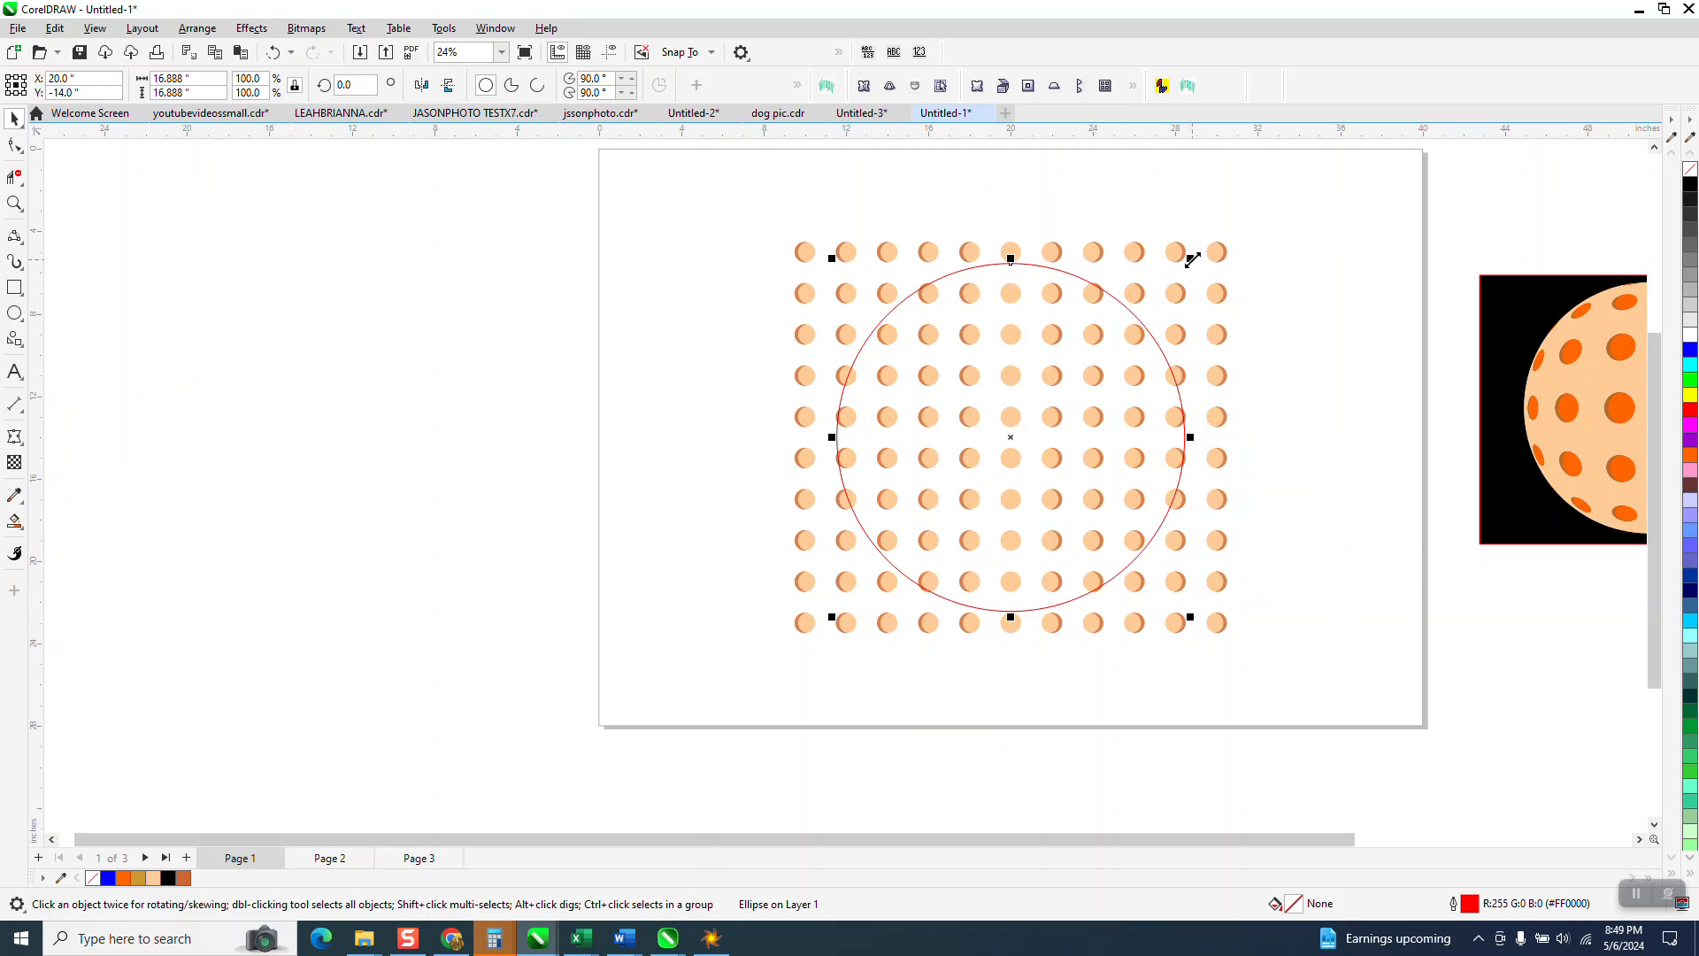
drag(1190, 259, 1206, 250)
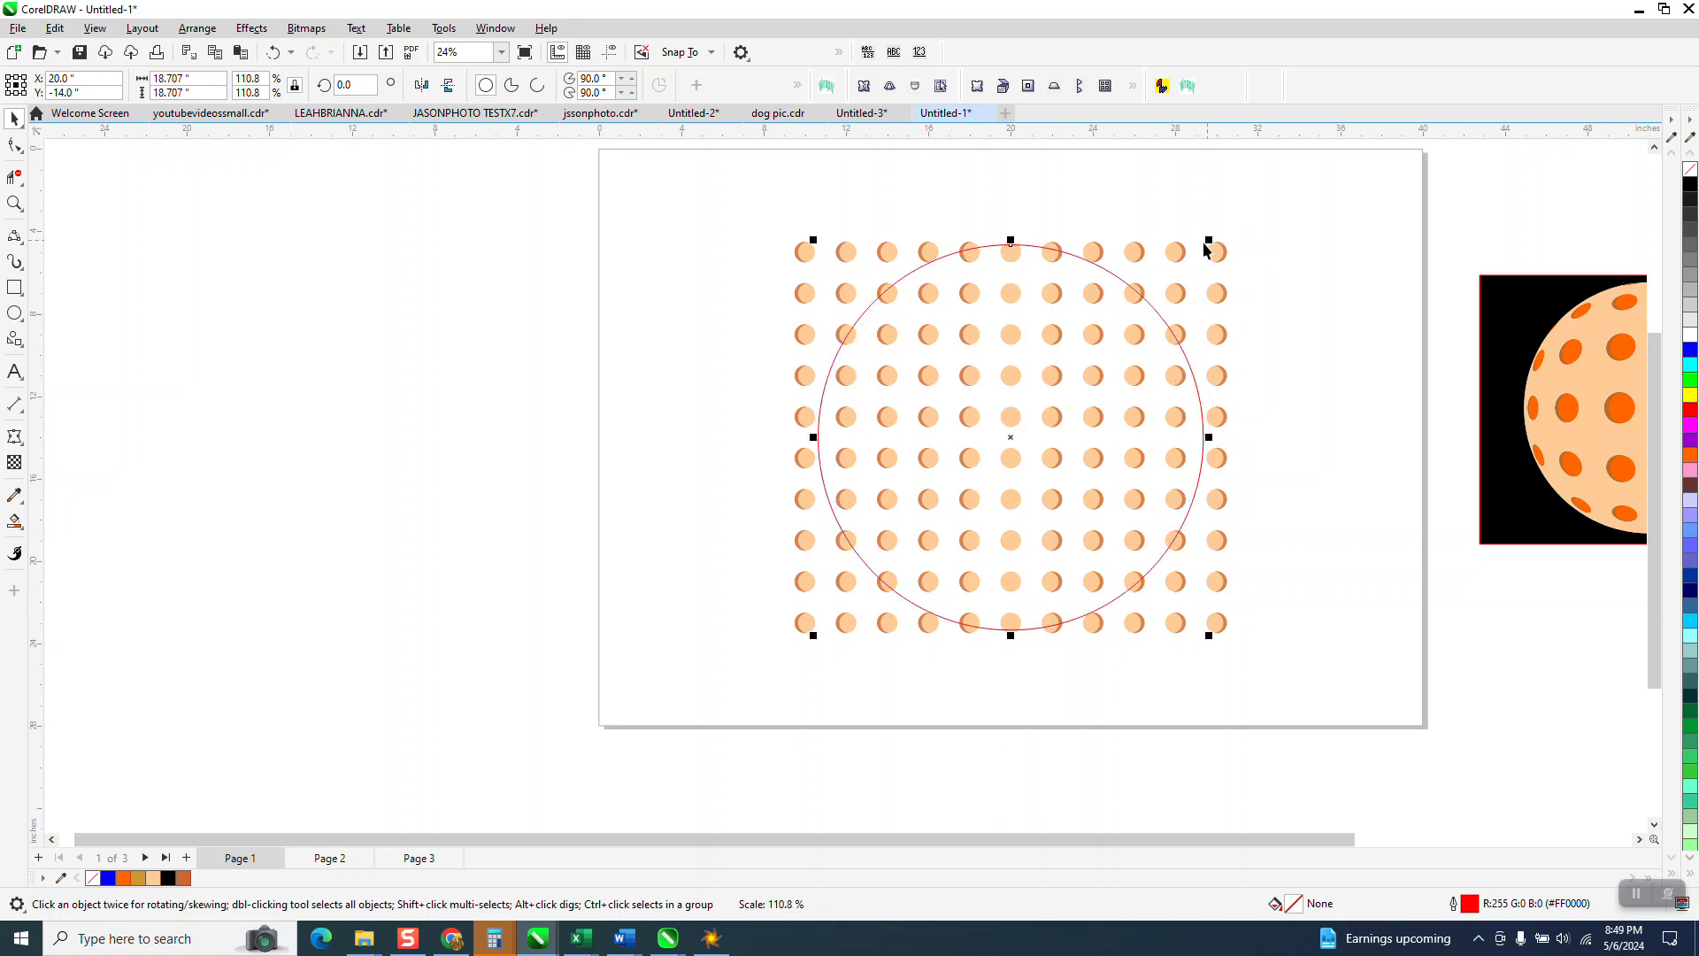
Step: Apply a 100% Fish Eye lens to the circle and freeze it
click(251, 27)
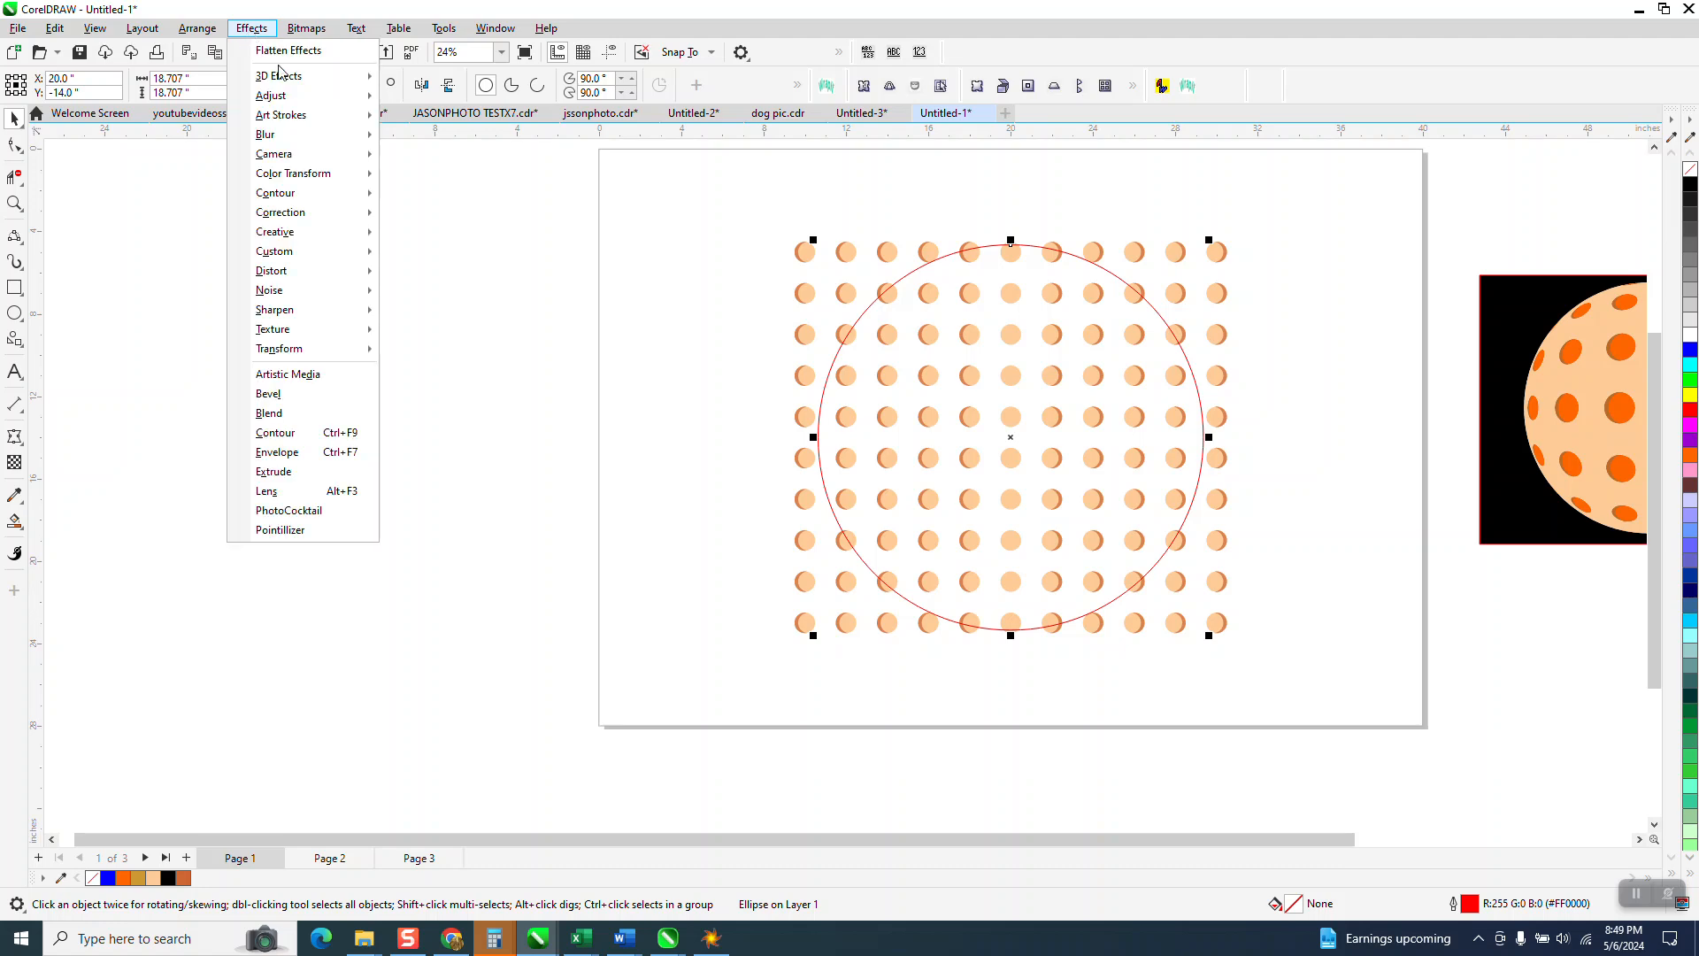
click(275, 493)
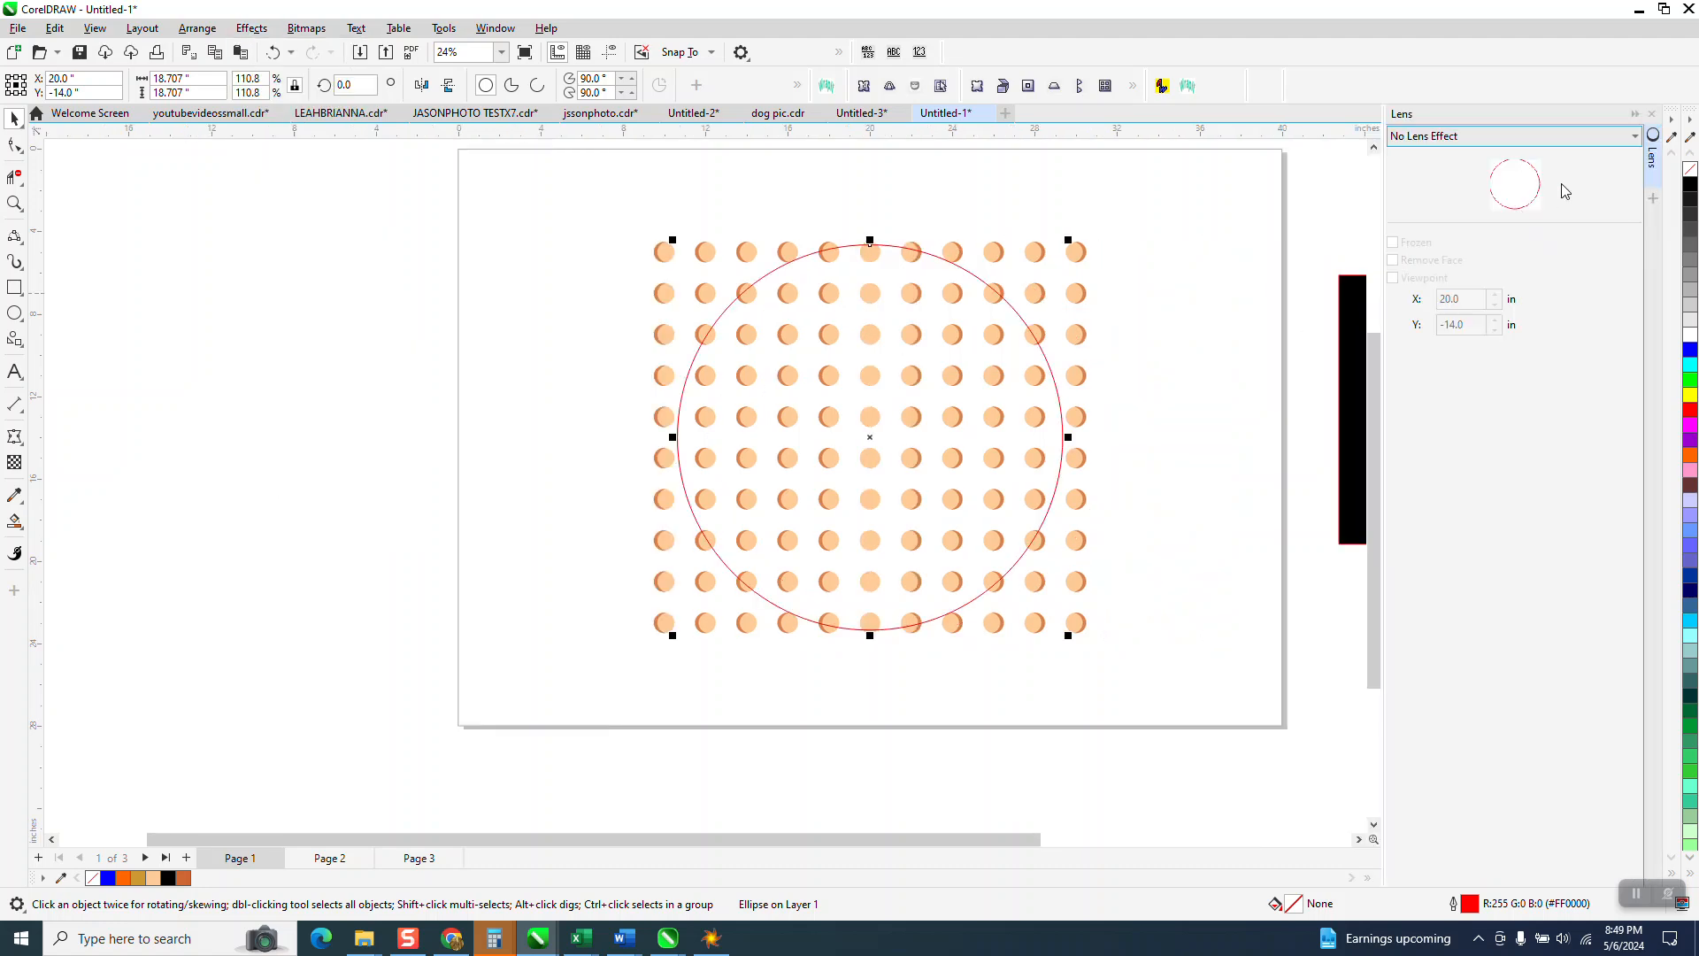
click(1634, 136)
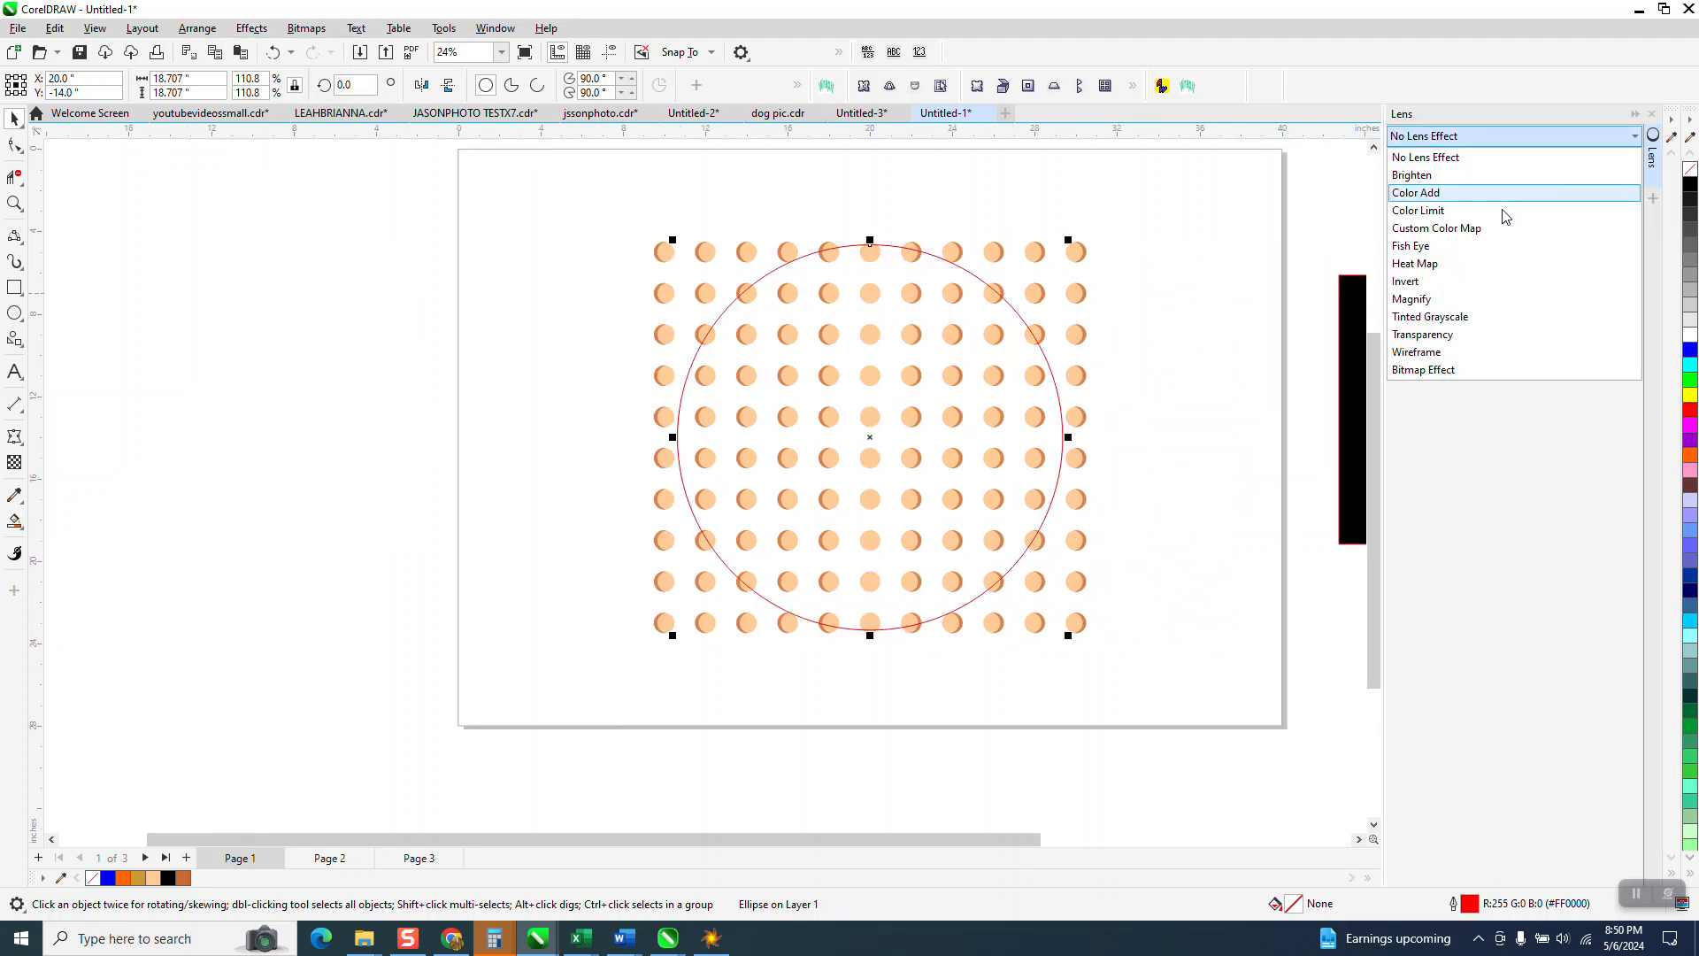
click(1449, 253)
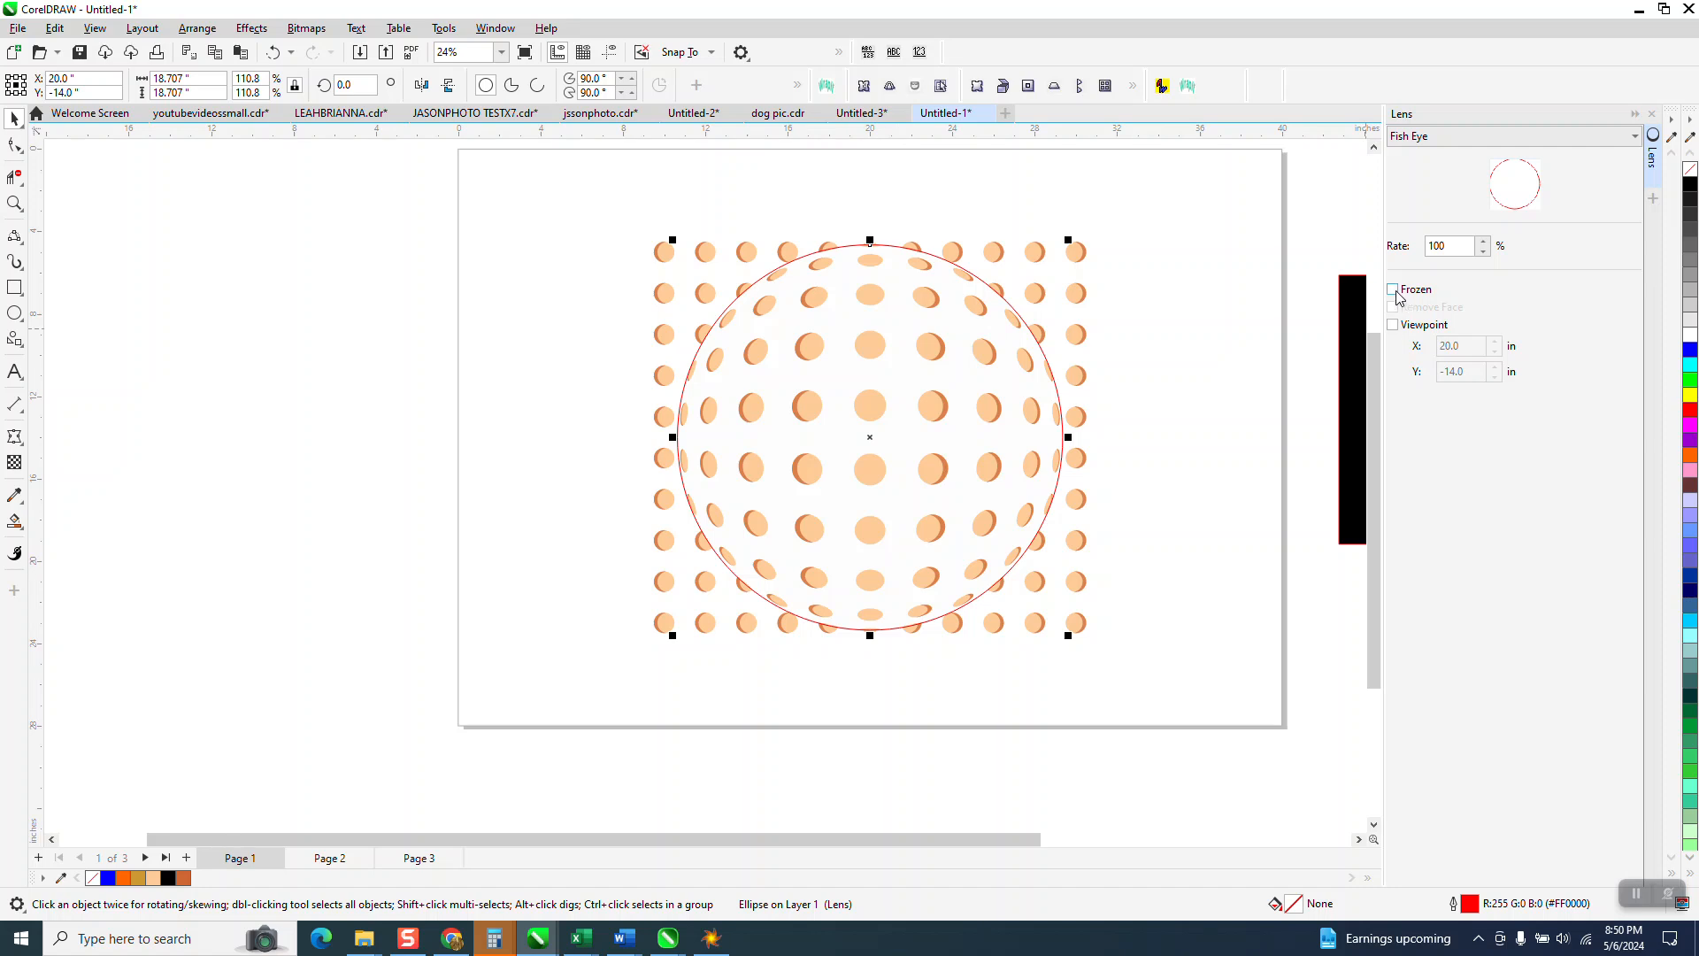
click(1394, 290)
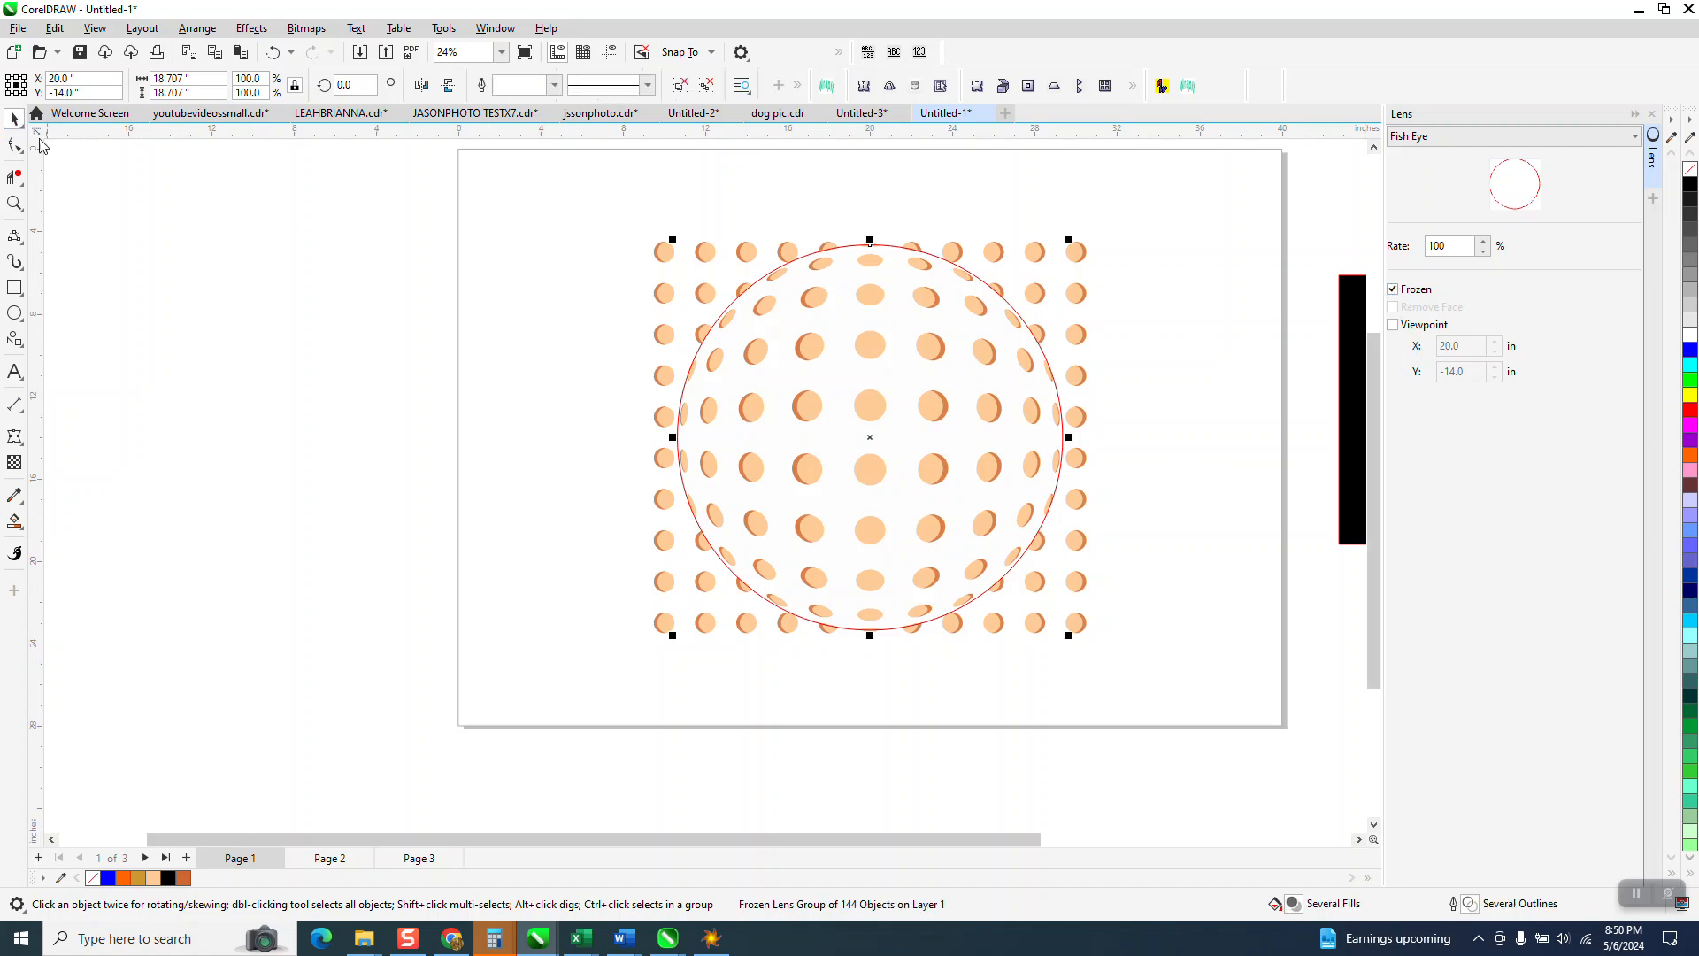
Step: Move the frozen lens circle left off the grid, try a light peach Smart Fill, then undo it
drag(892, 446, 428, 447)
scroll(569, 360, down, 1)
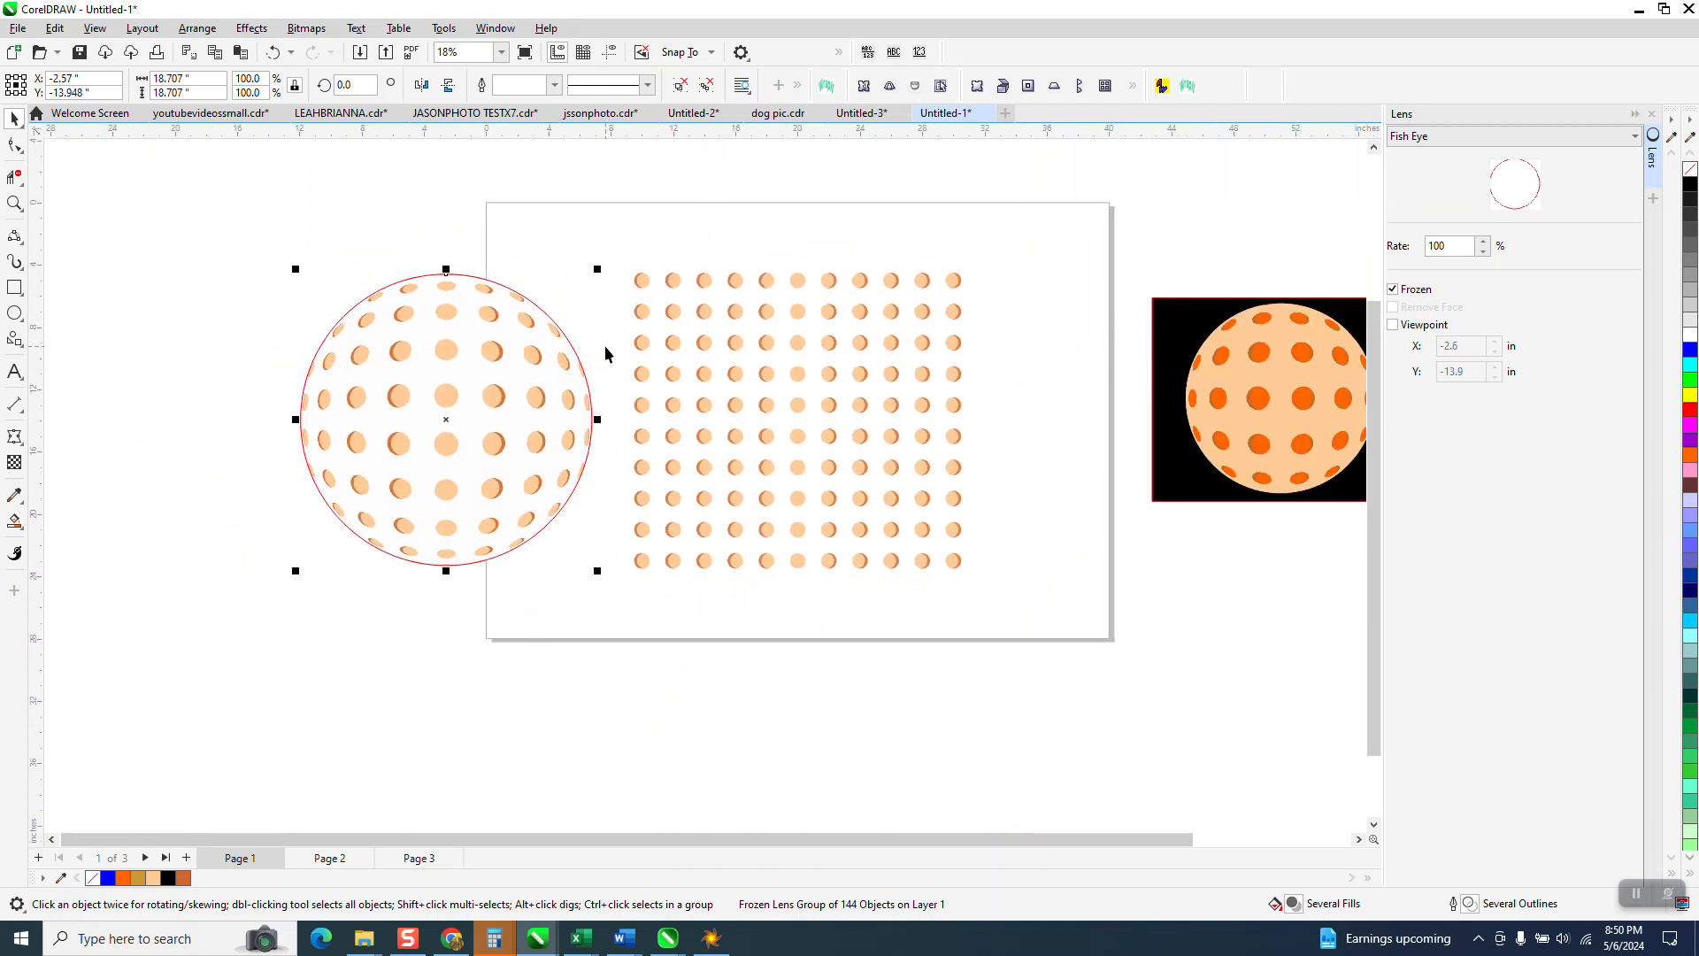
click(21, 528)
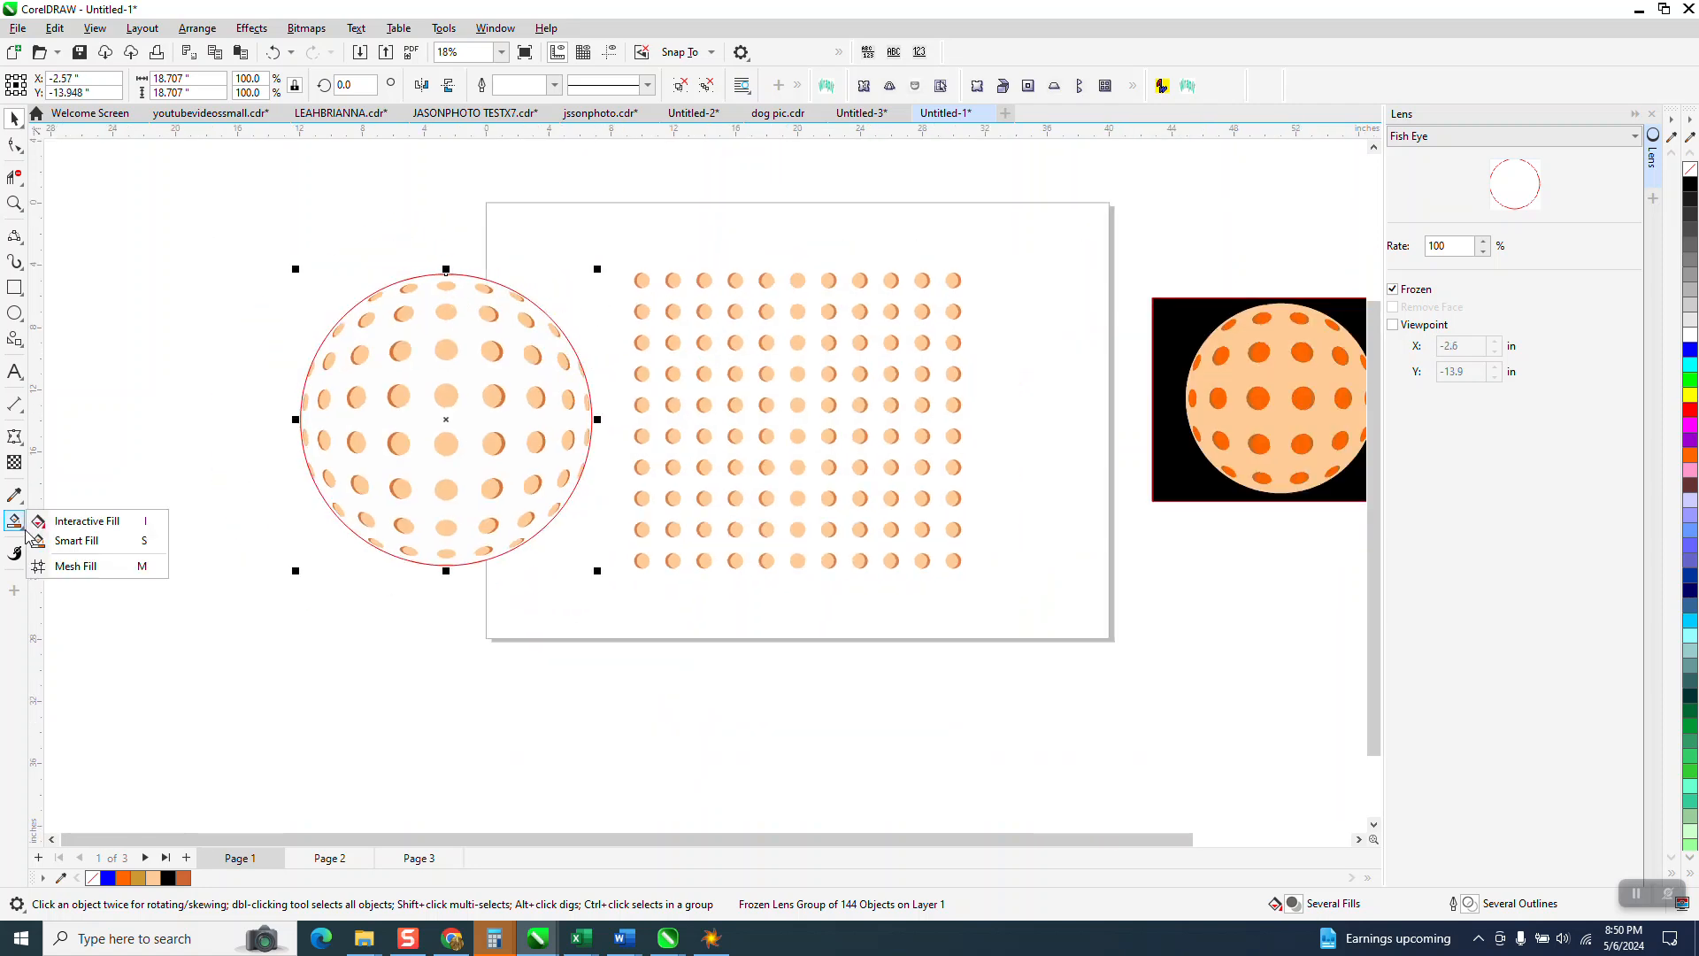
click(50, 540)
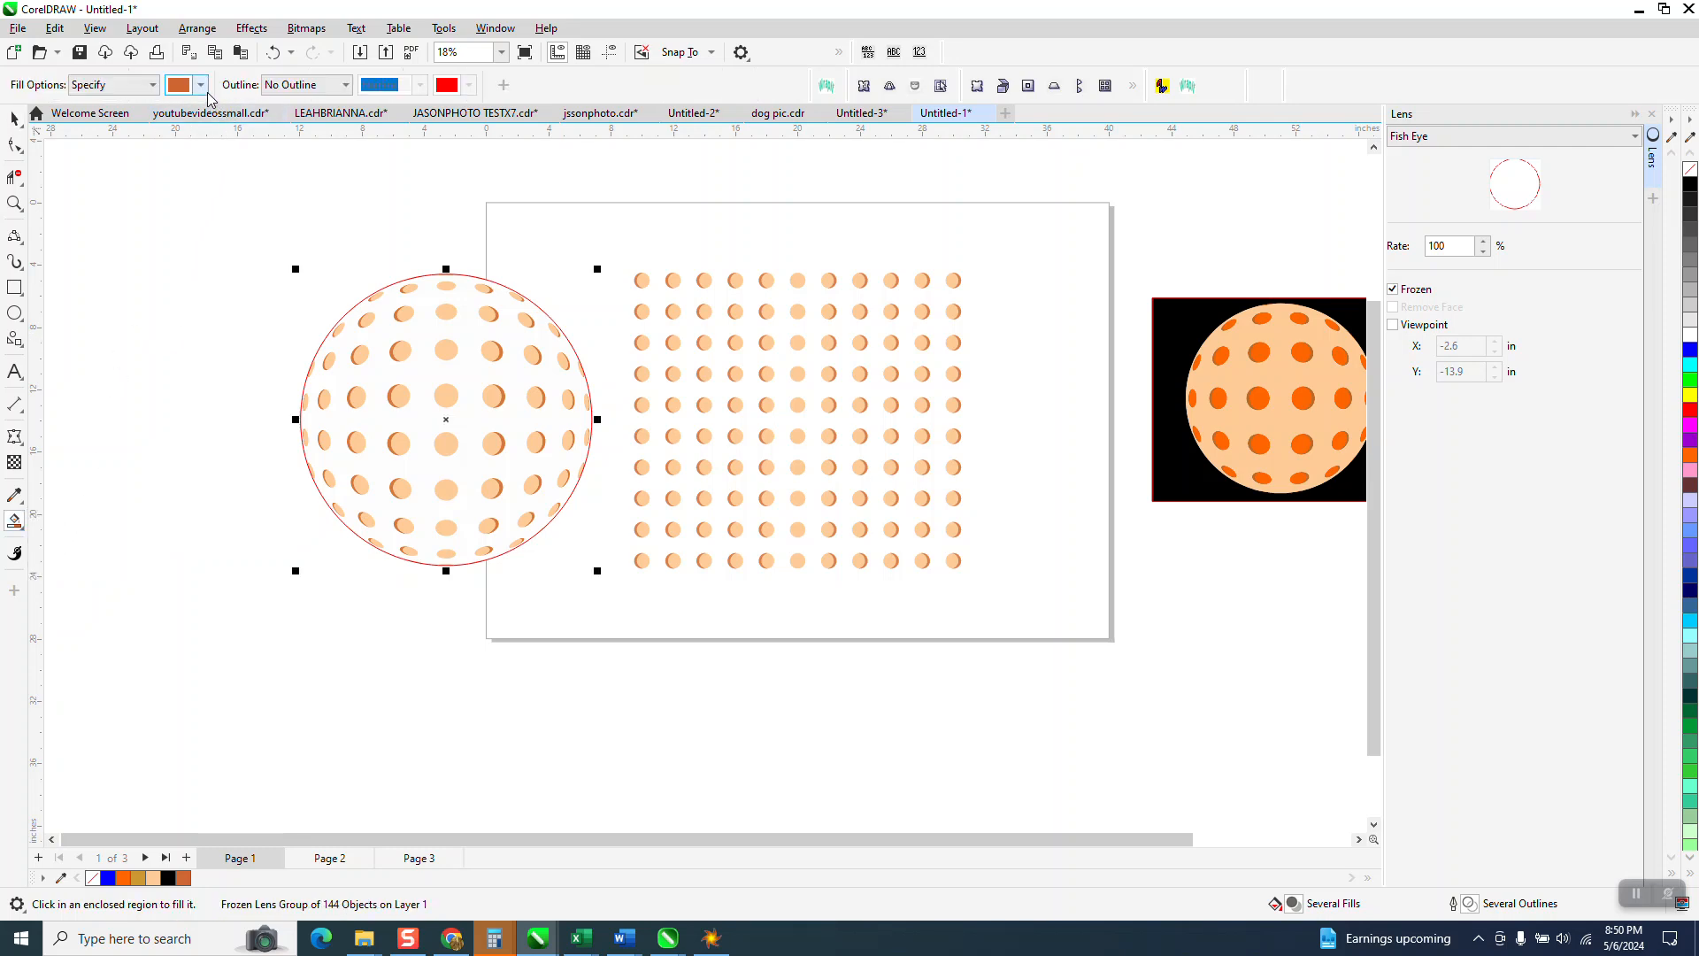
click(201, 84)
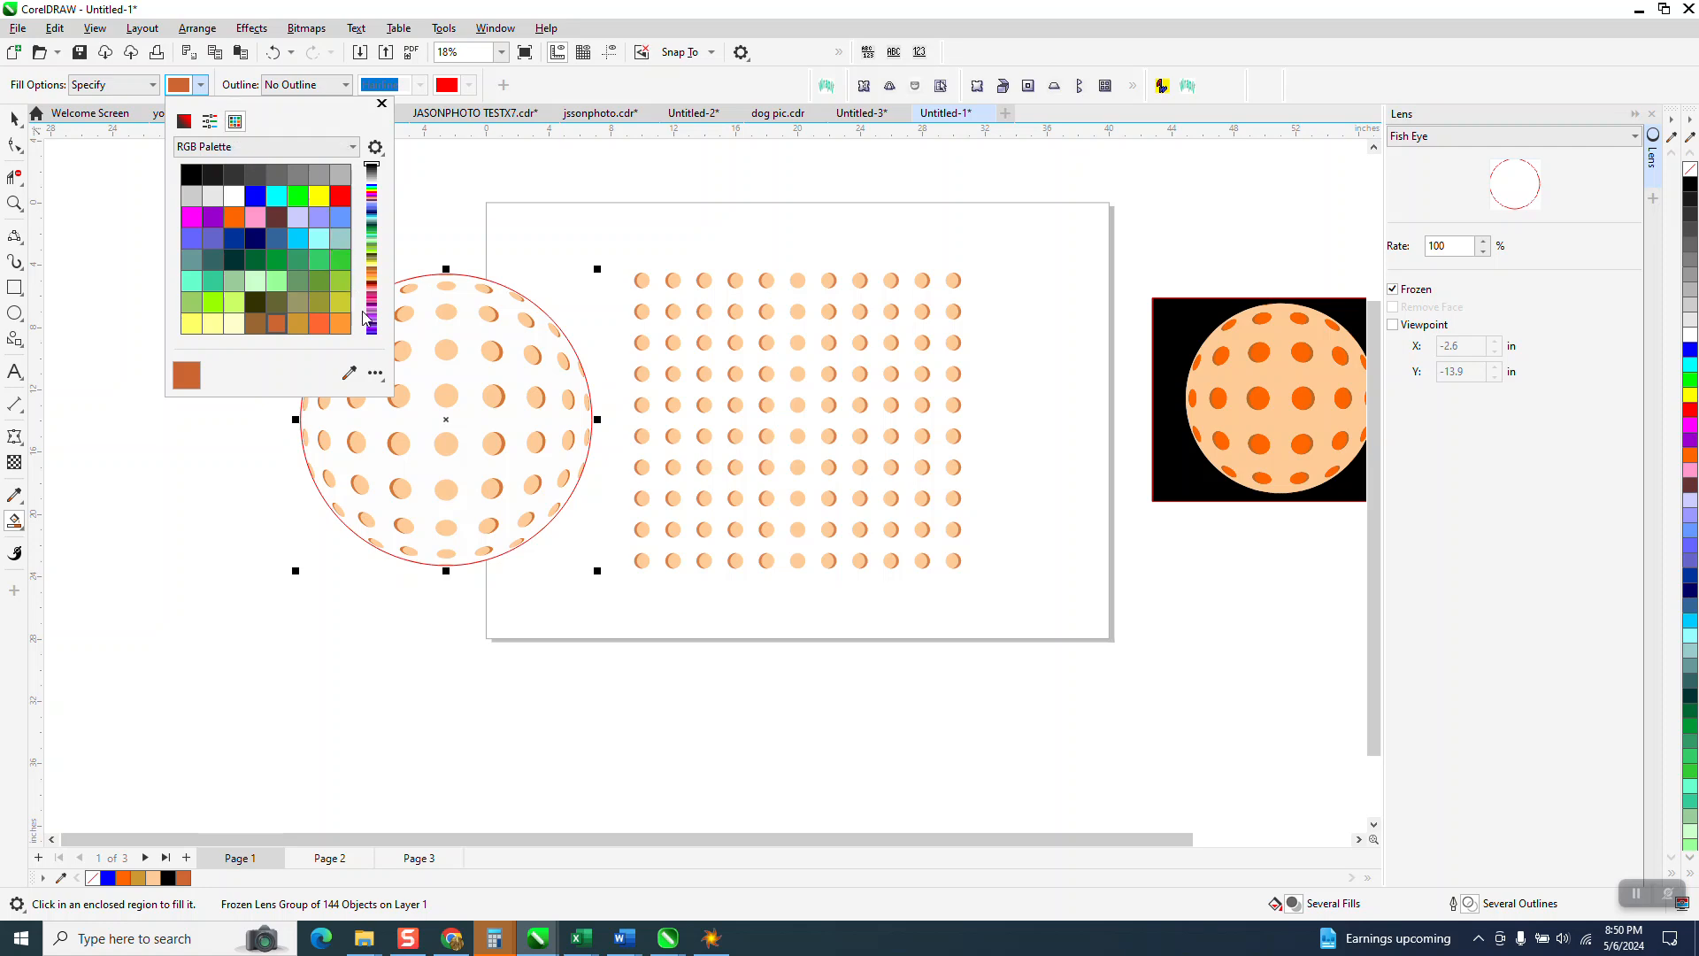
mouse_move(373, 258)
mouse_down()
mouse_move(371, 342)
mouse_move(372, 274)
mouse_up()
click(233, 276)
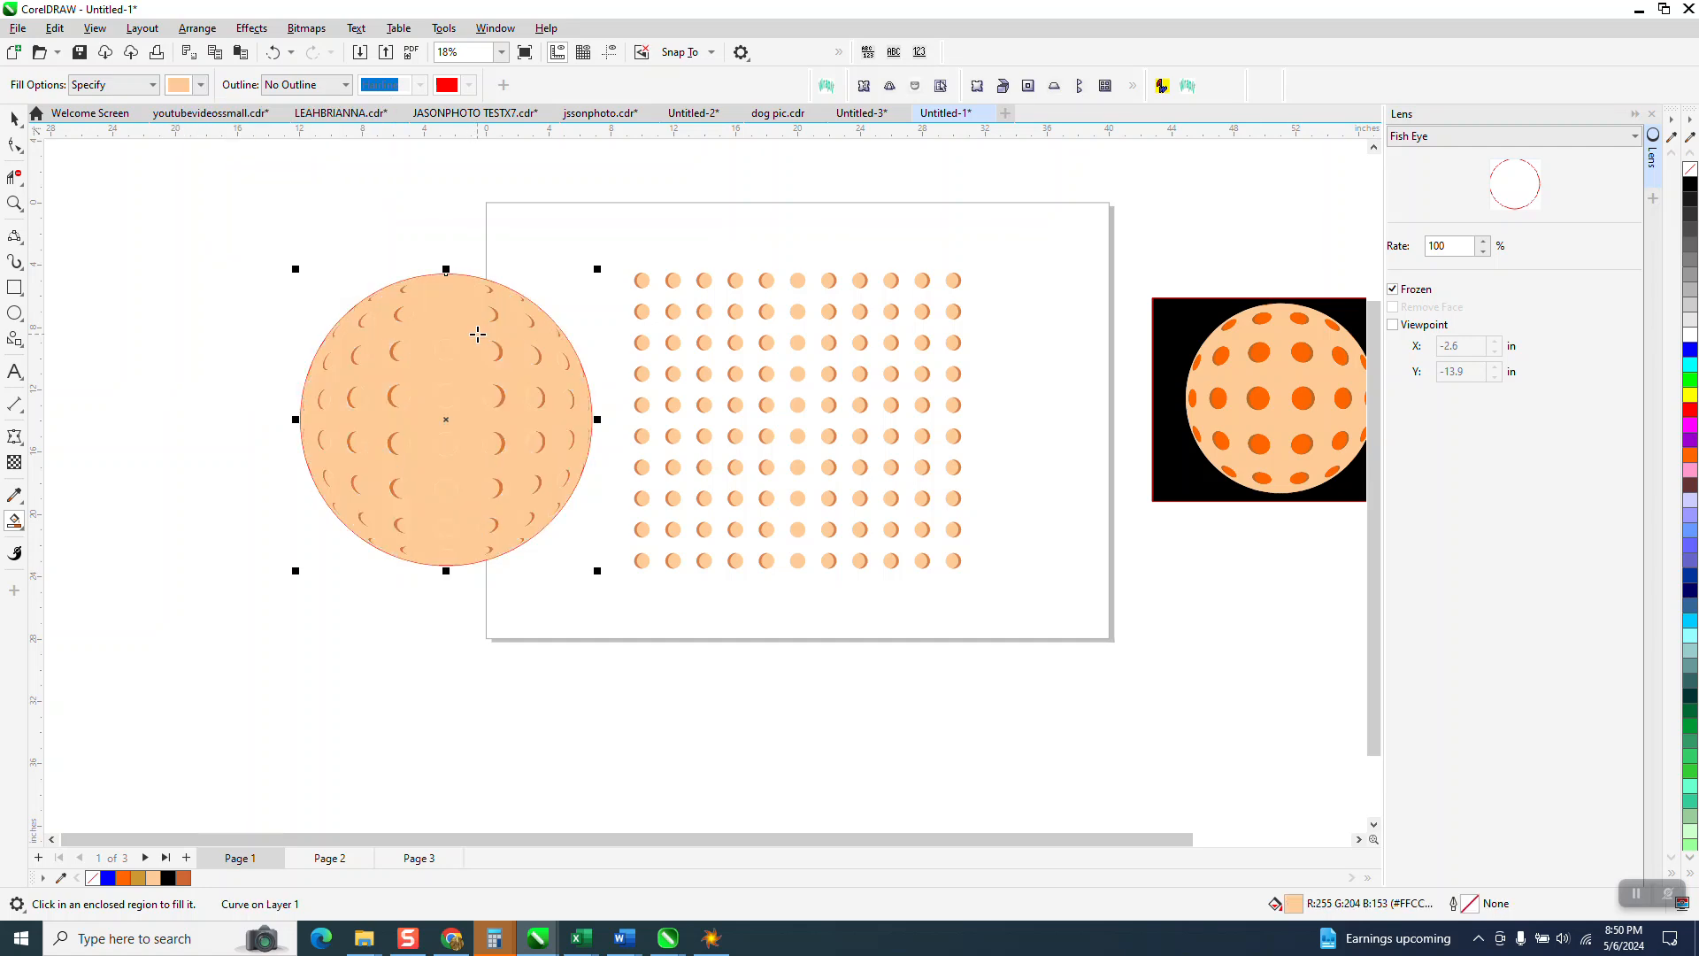
click(274, 53)
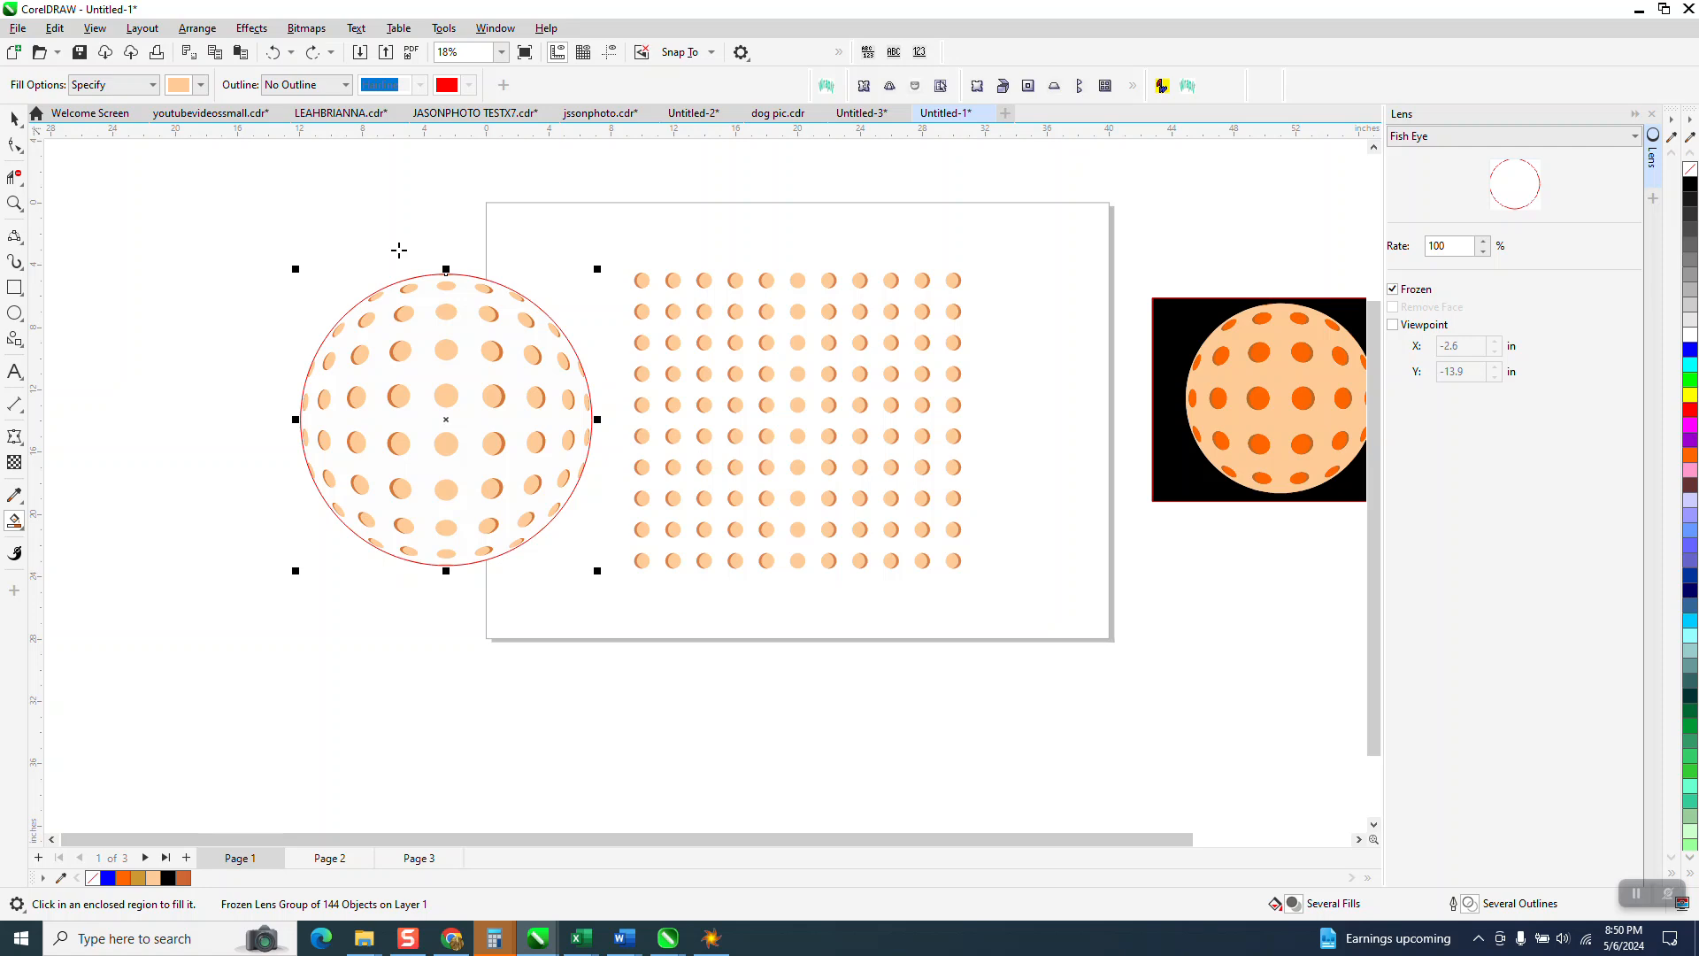
Step: Smart Fill the inside of the lens circle light yellow (R255 G255 B204) and zoom in
click(201, 85)
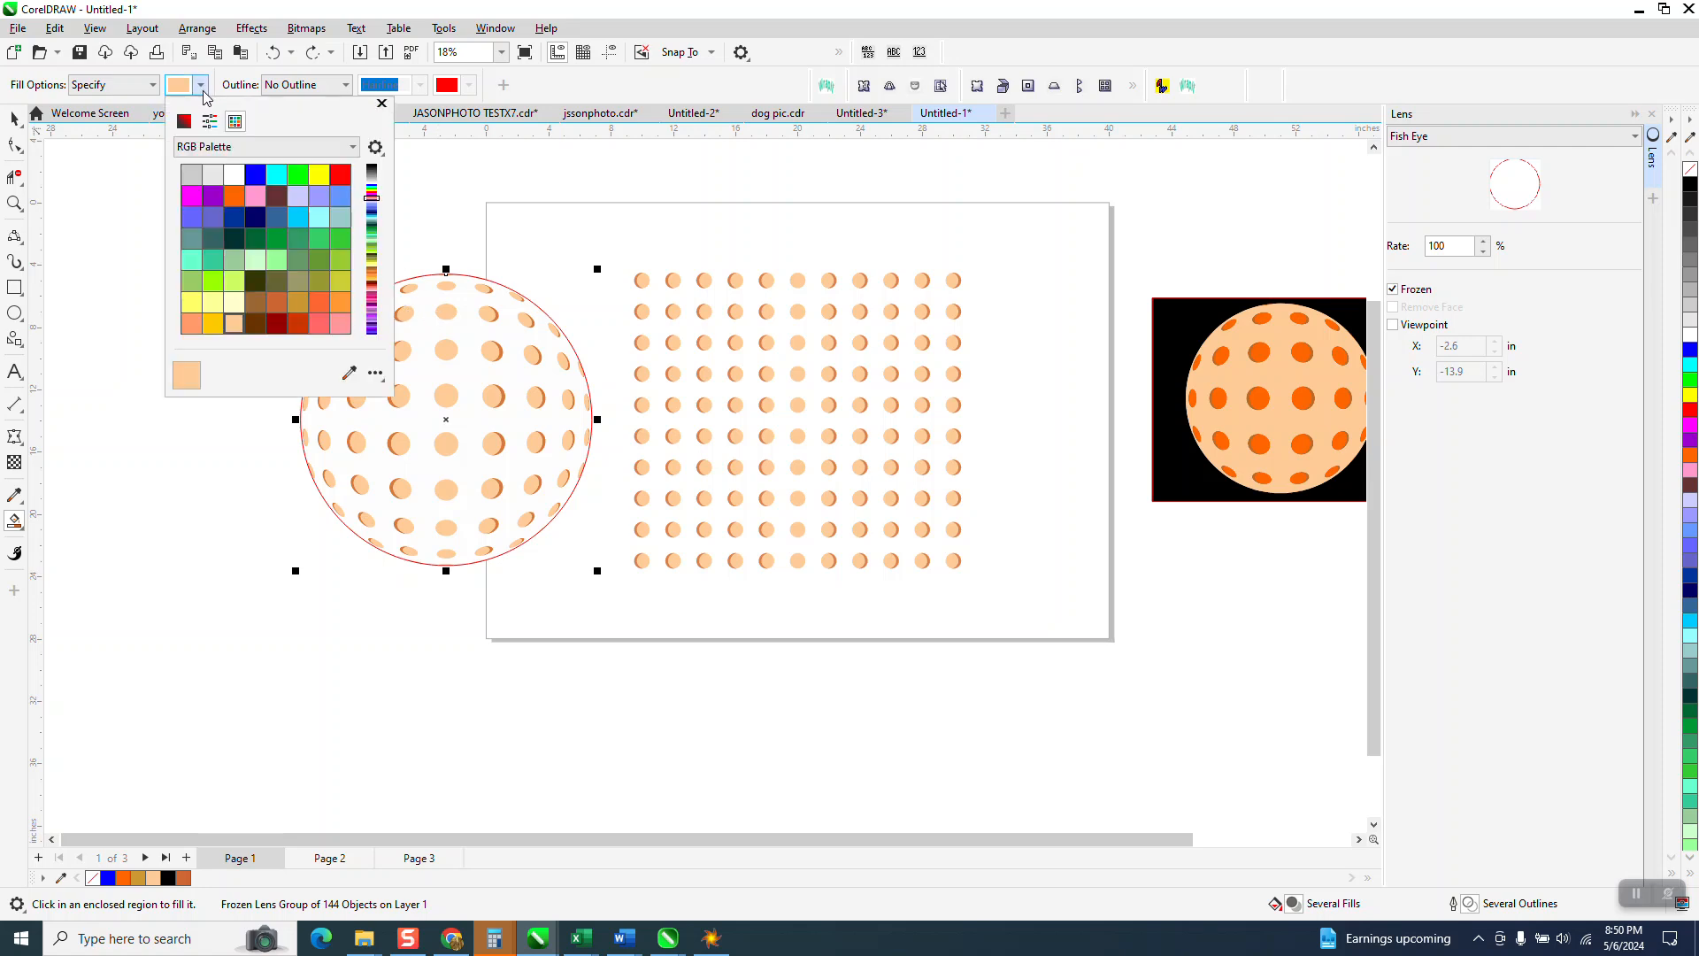
click(234, 304)
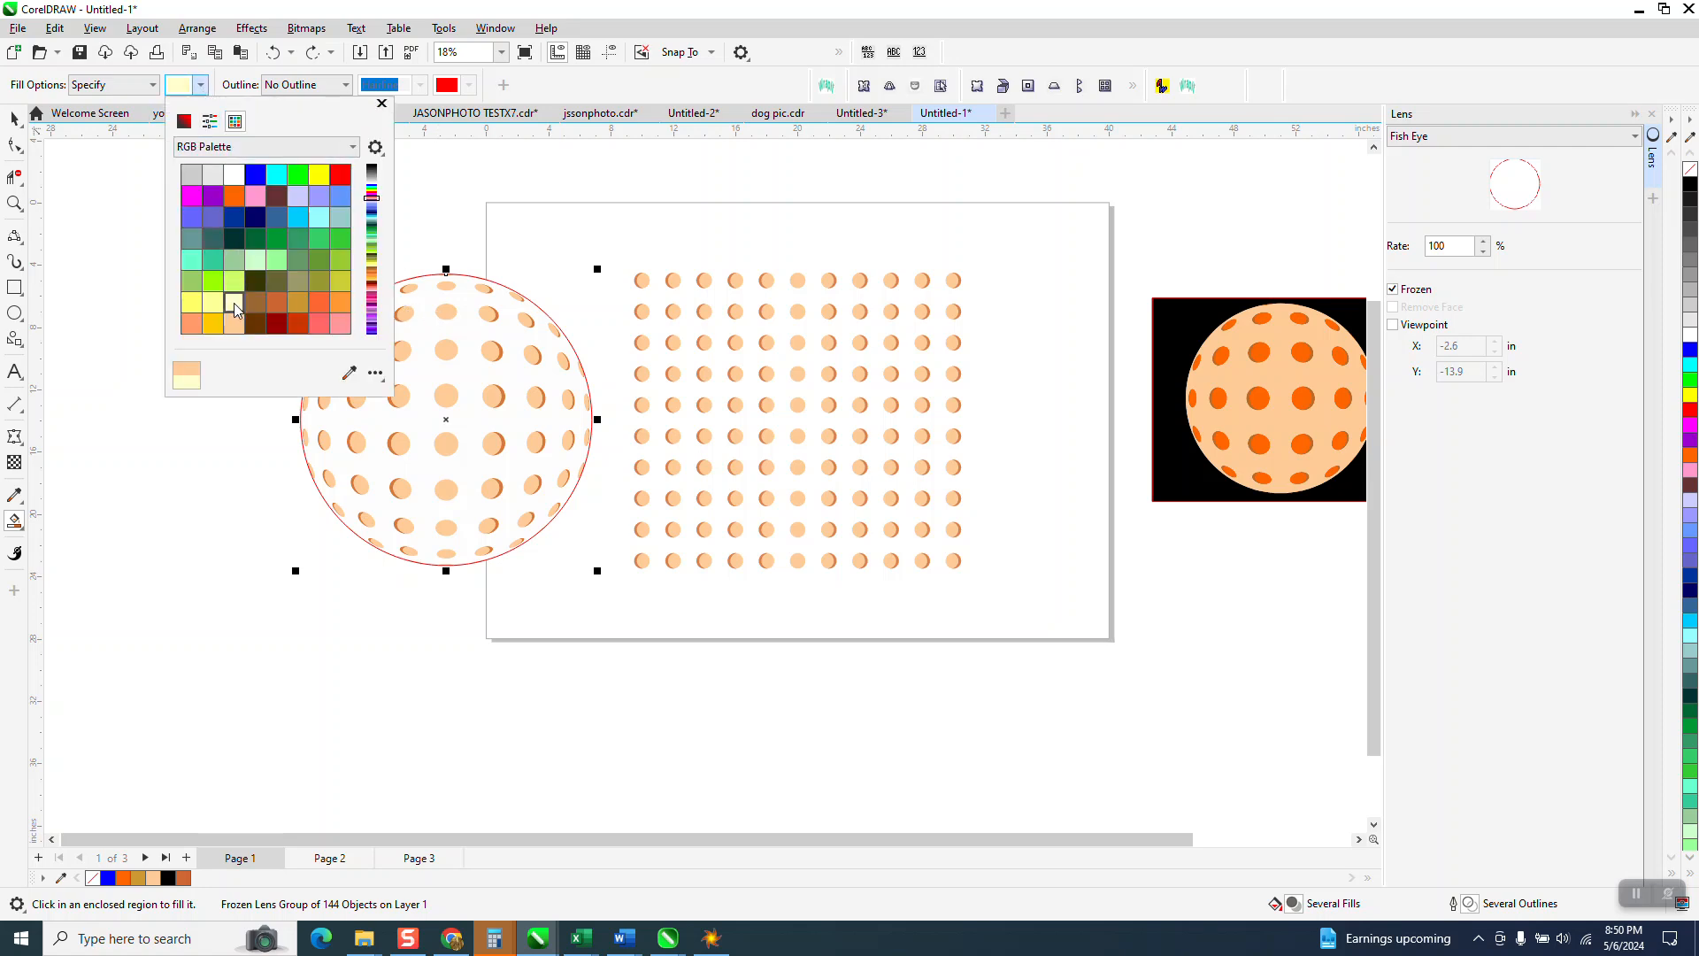
click(485, 336)
click(492, 331)
click(14, 202)
drag(334, 262, 674, 587)
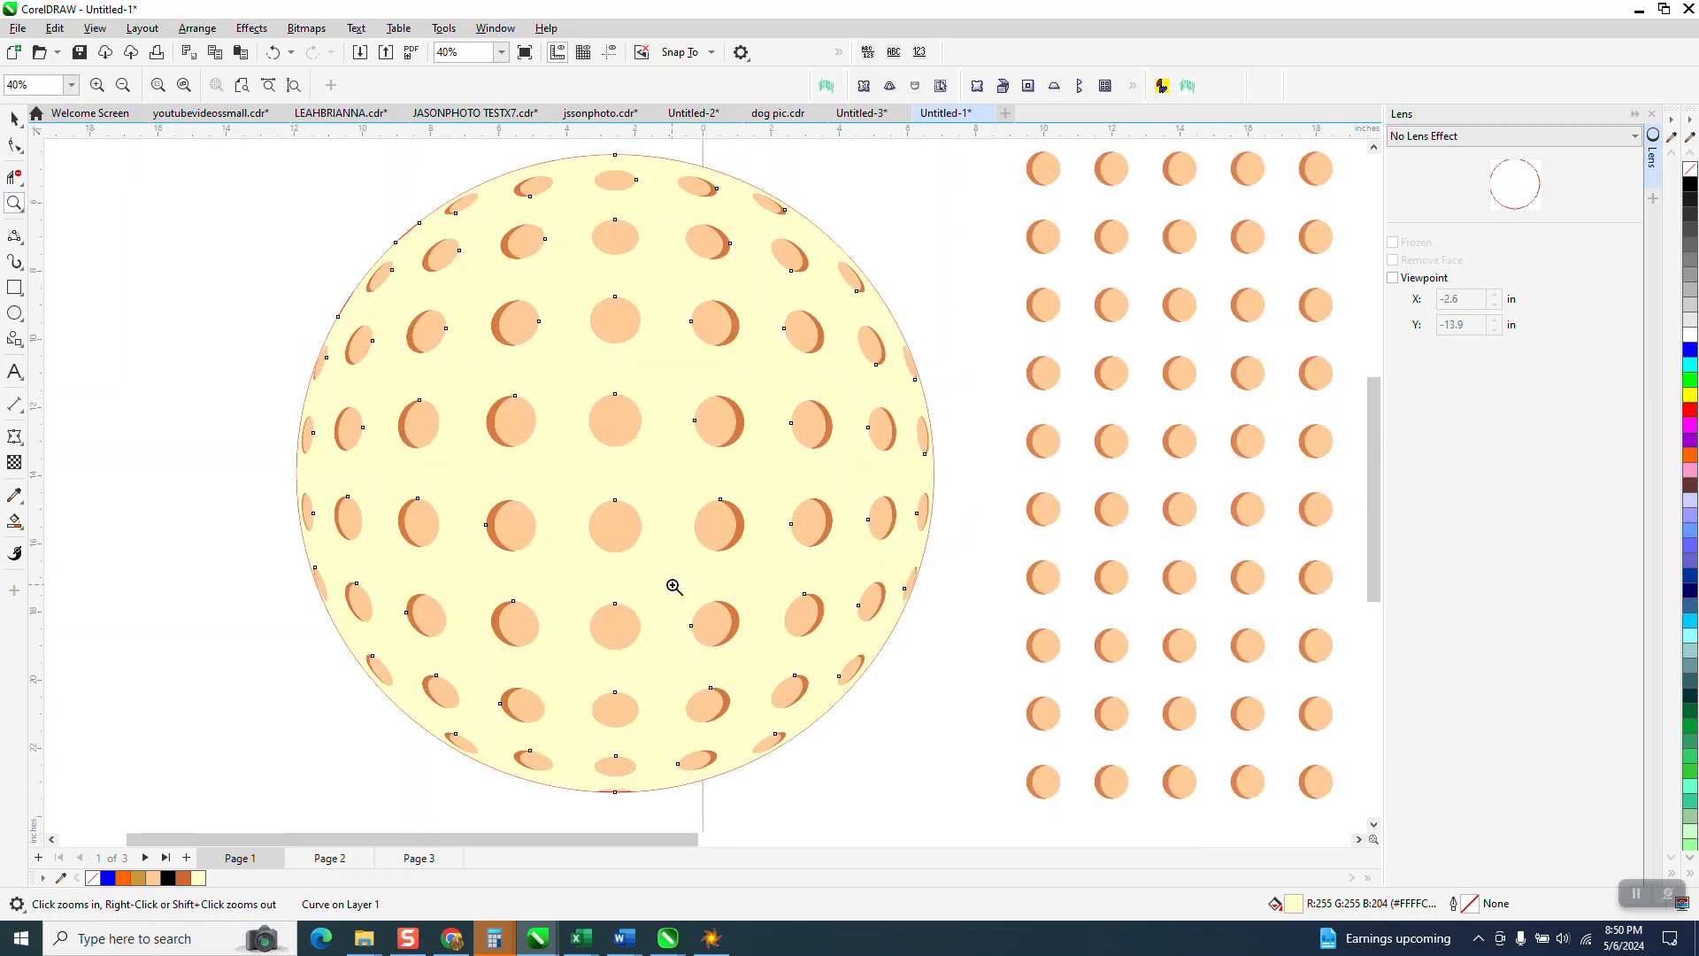
scroll(664, 569, down, 2)
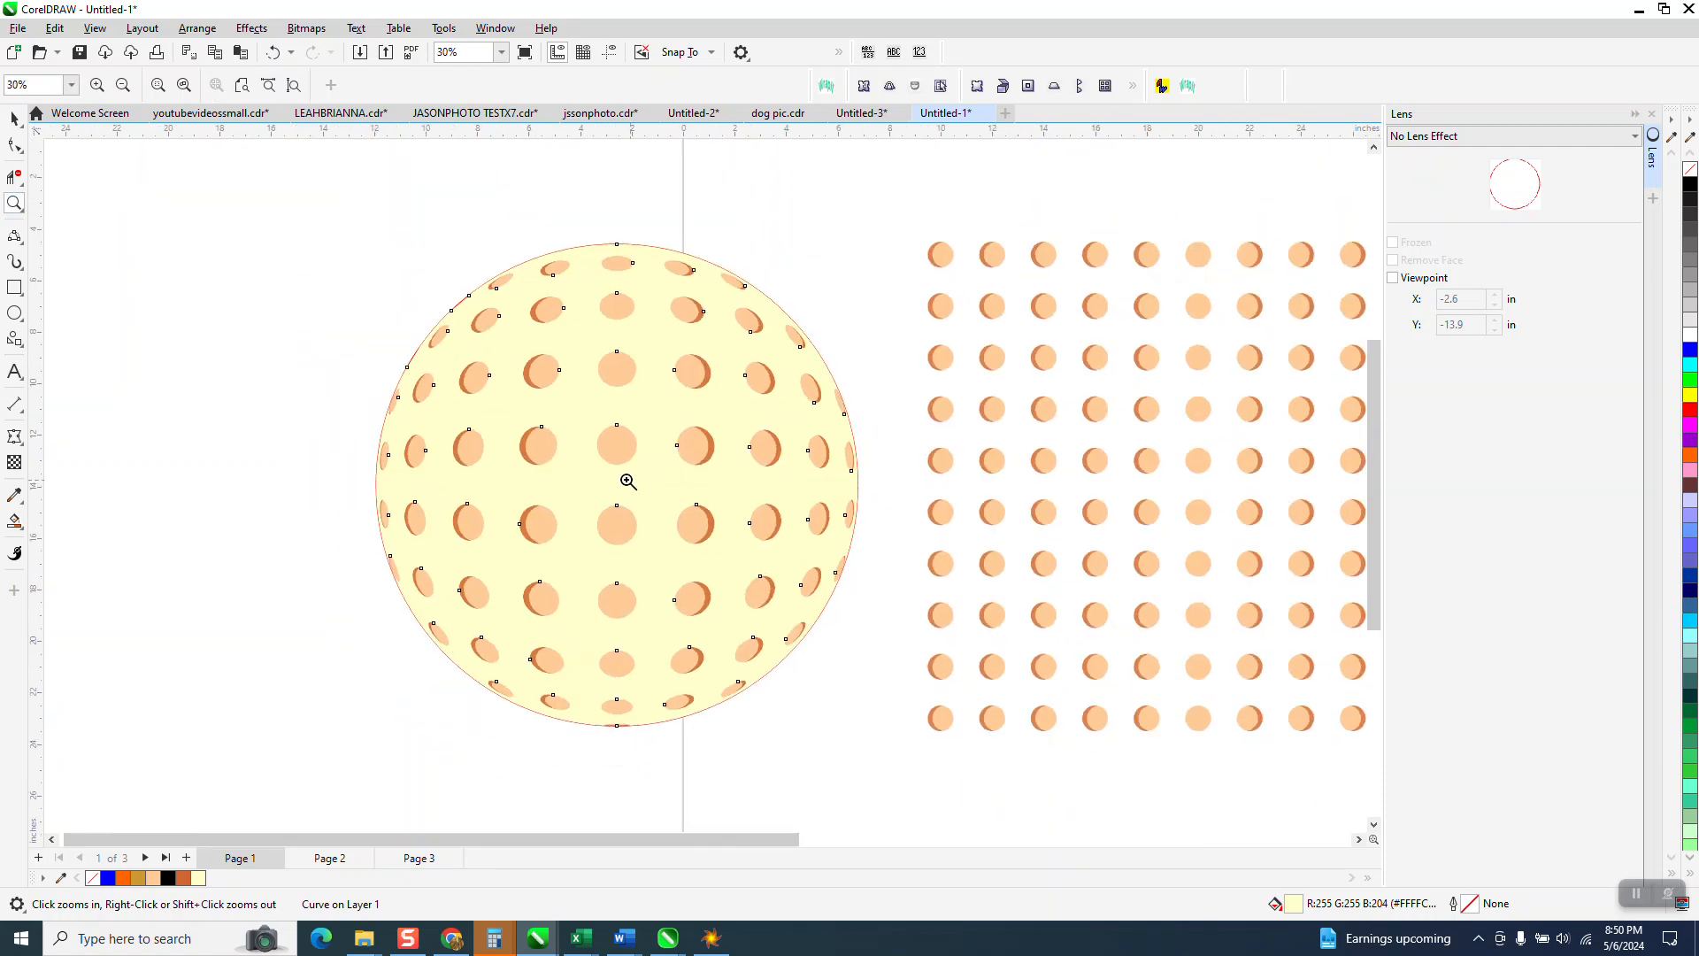
click(14, 118)
click(531, 258)
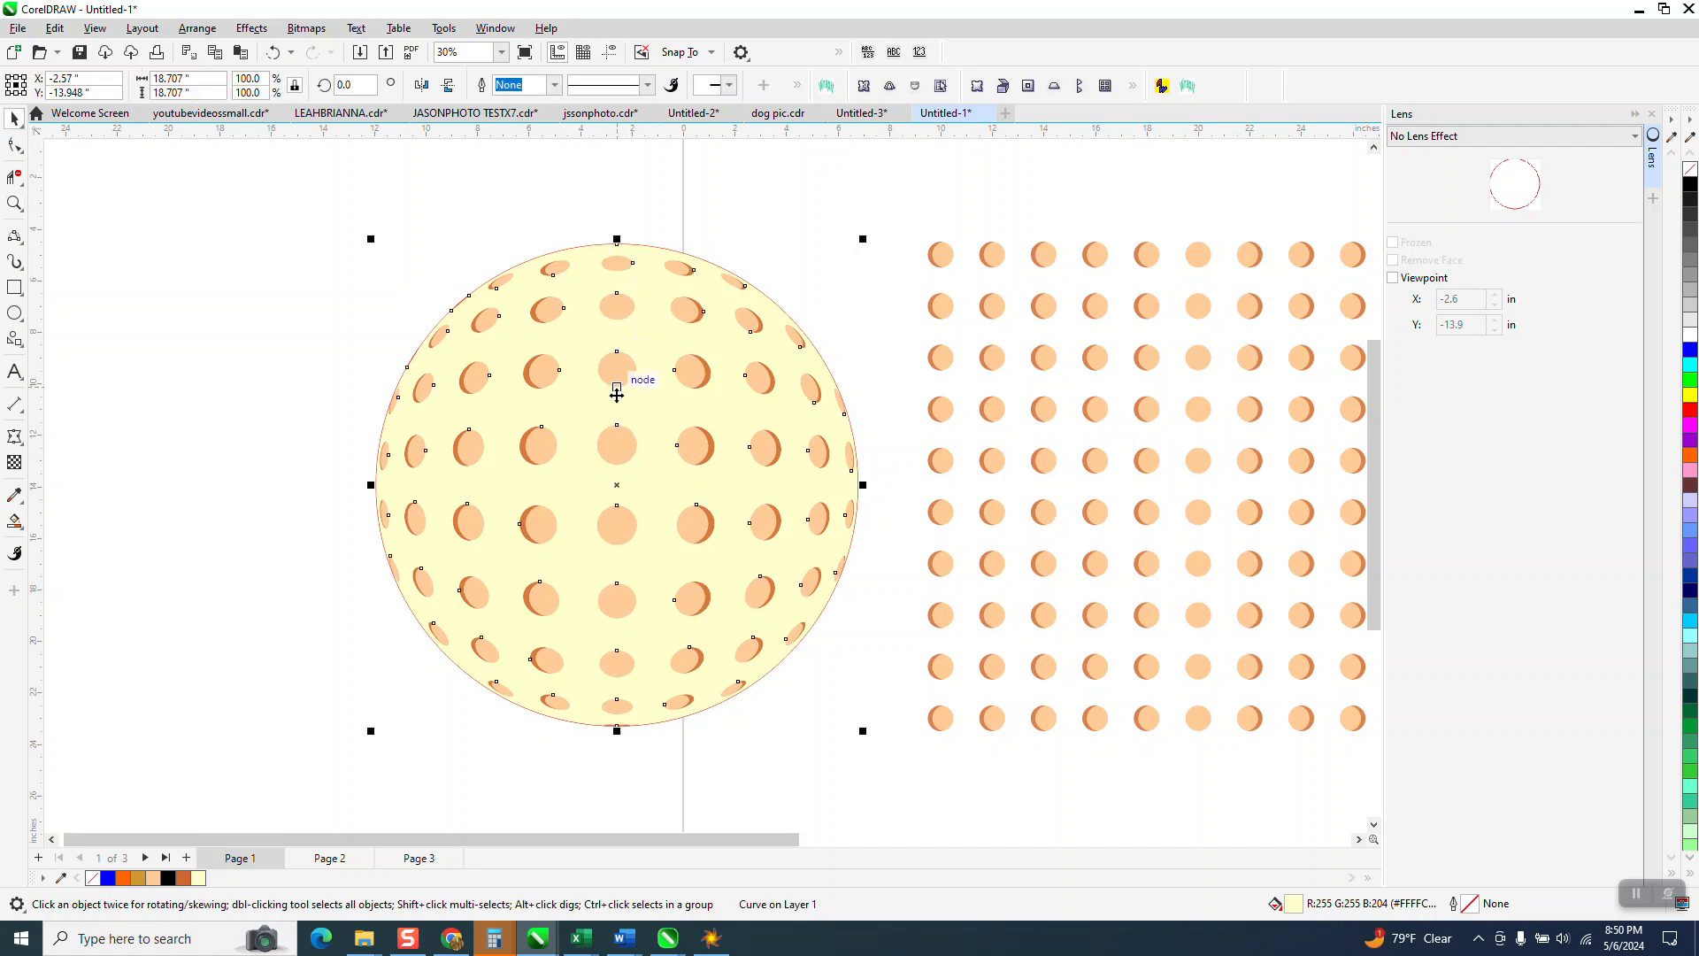
click(317, 353)
click(524, 262)
scroll(718, 179, down, 2)
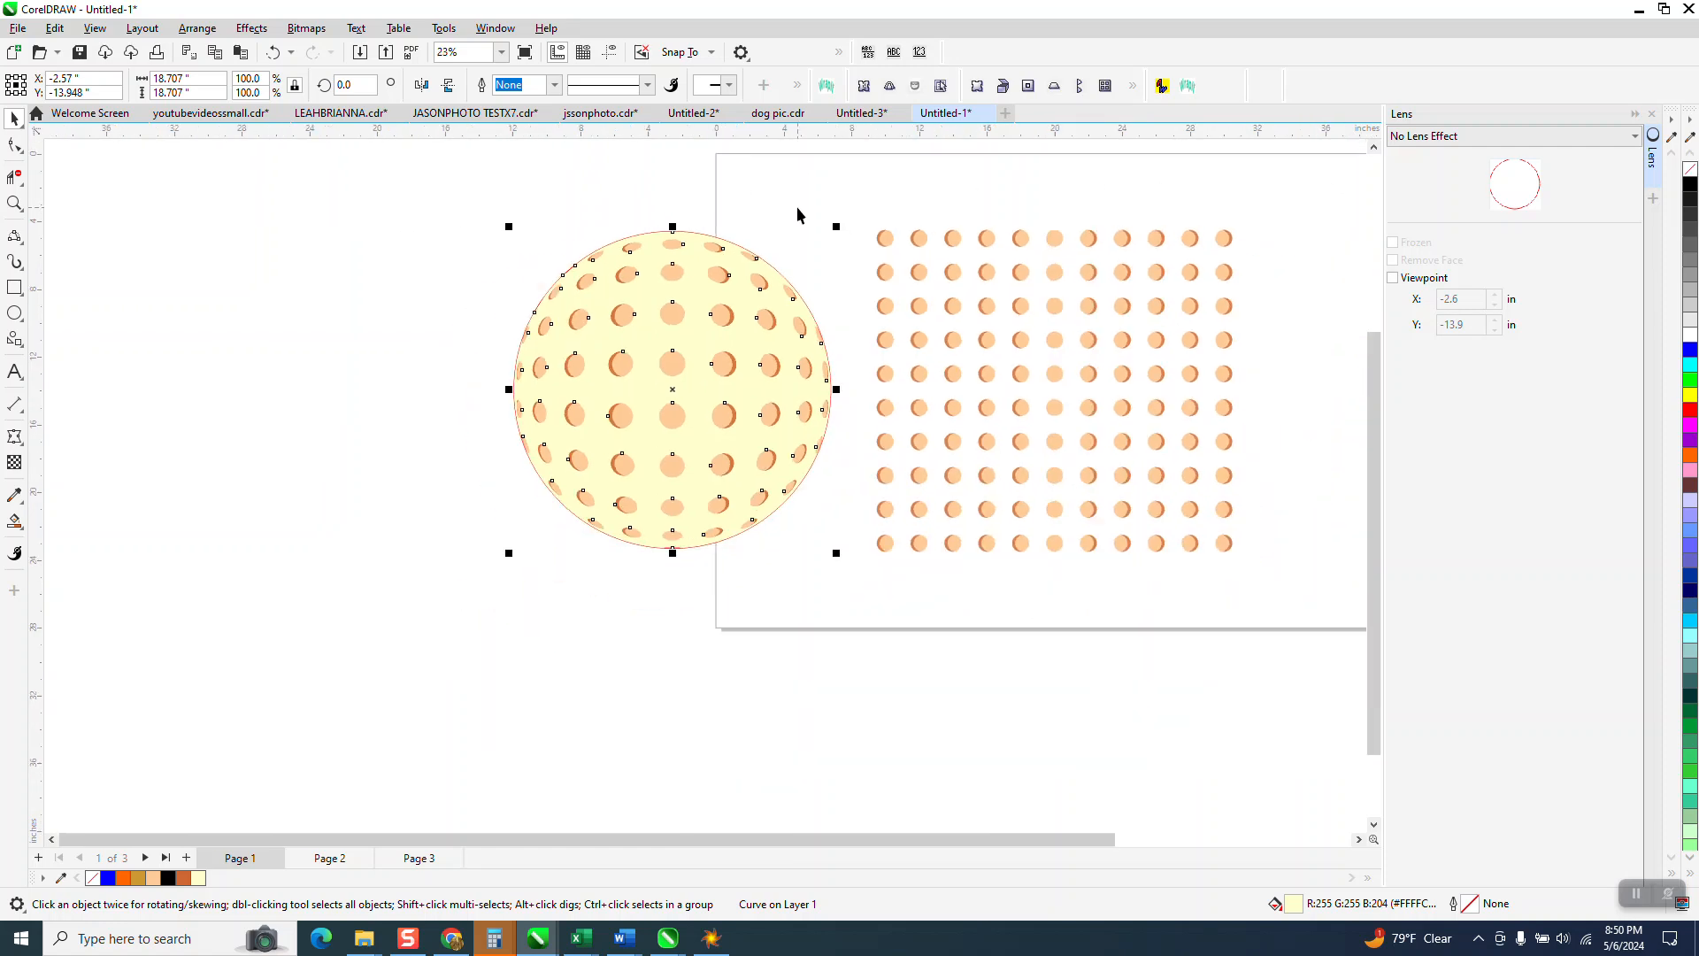
click(733, 236)
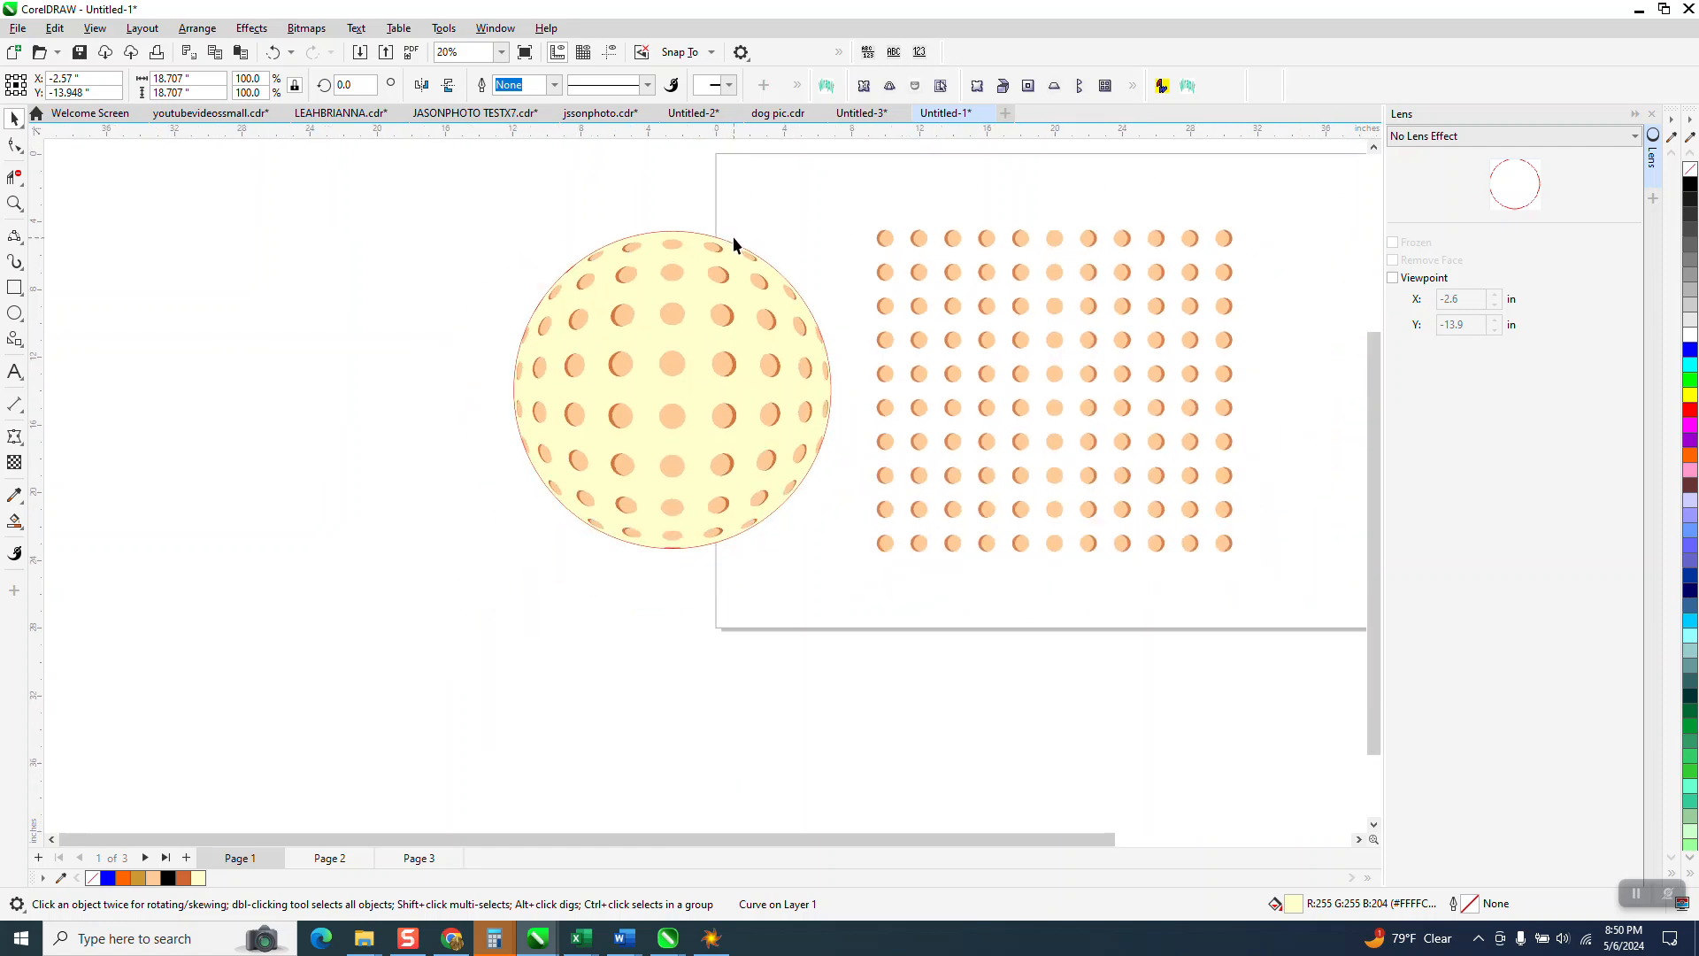
Step: Nudge the light yellow circle far to the left of the page
click(749, 315)
key(Left)
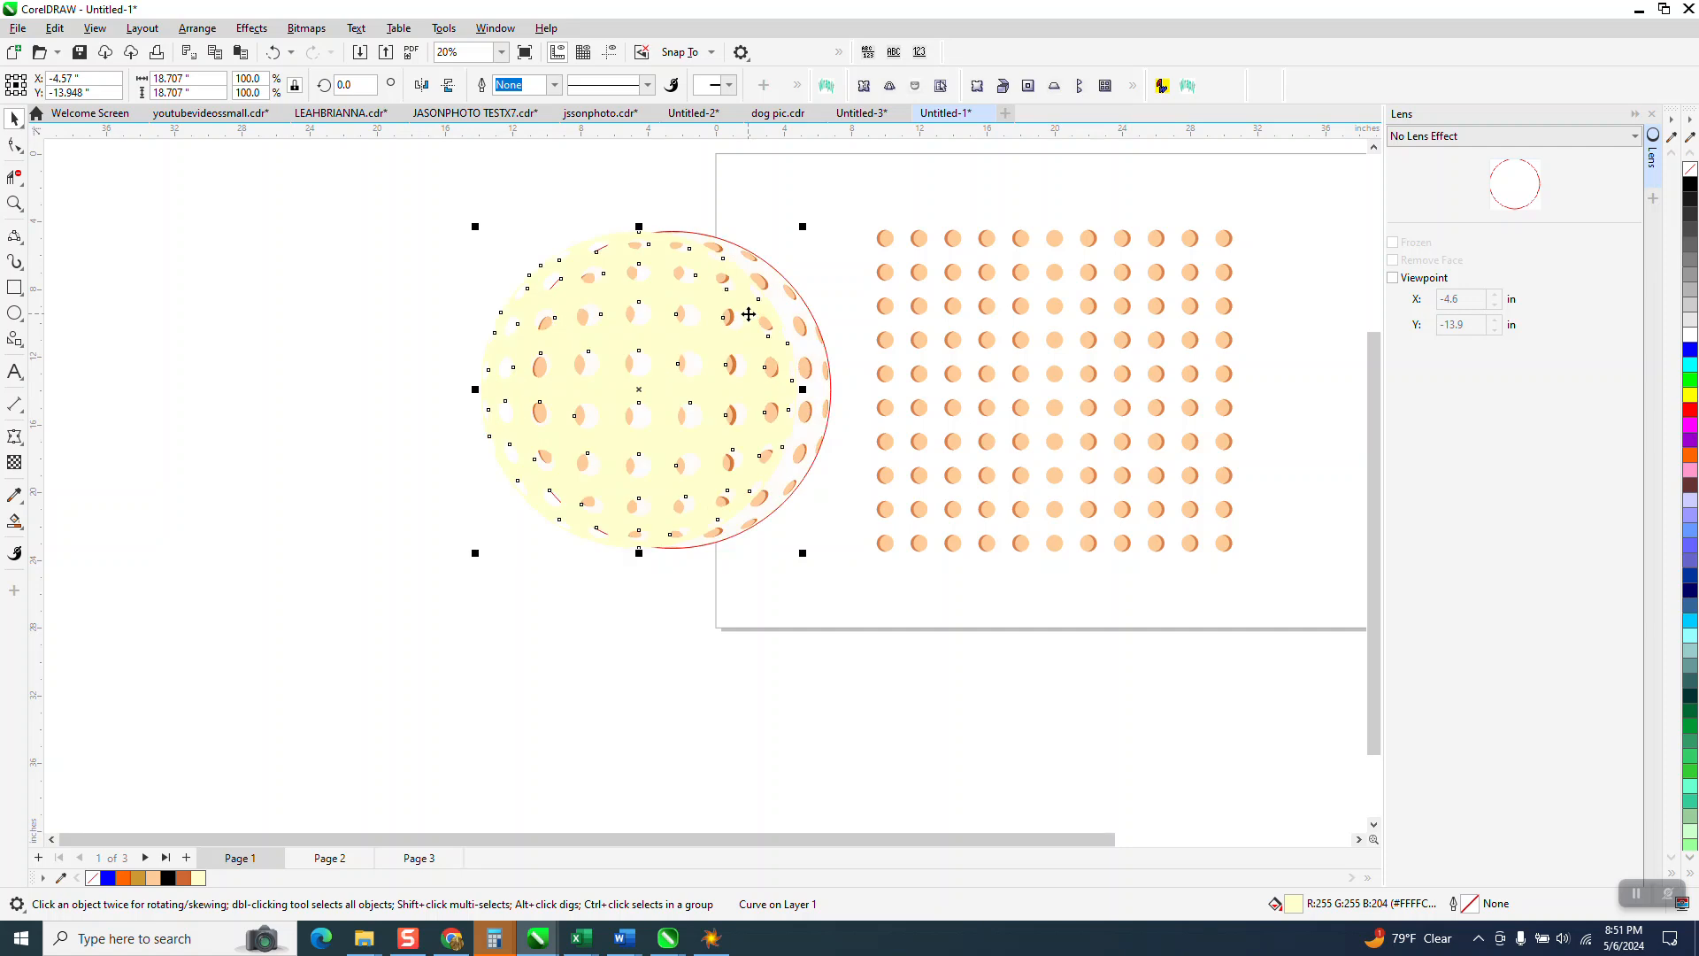
key(ctrl+z)
click(770, 228)
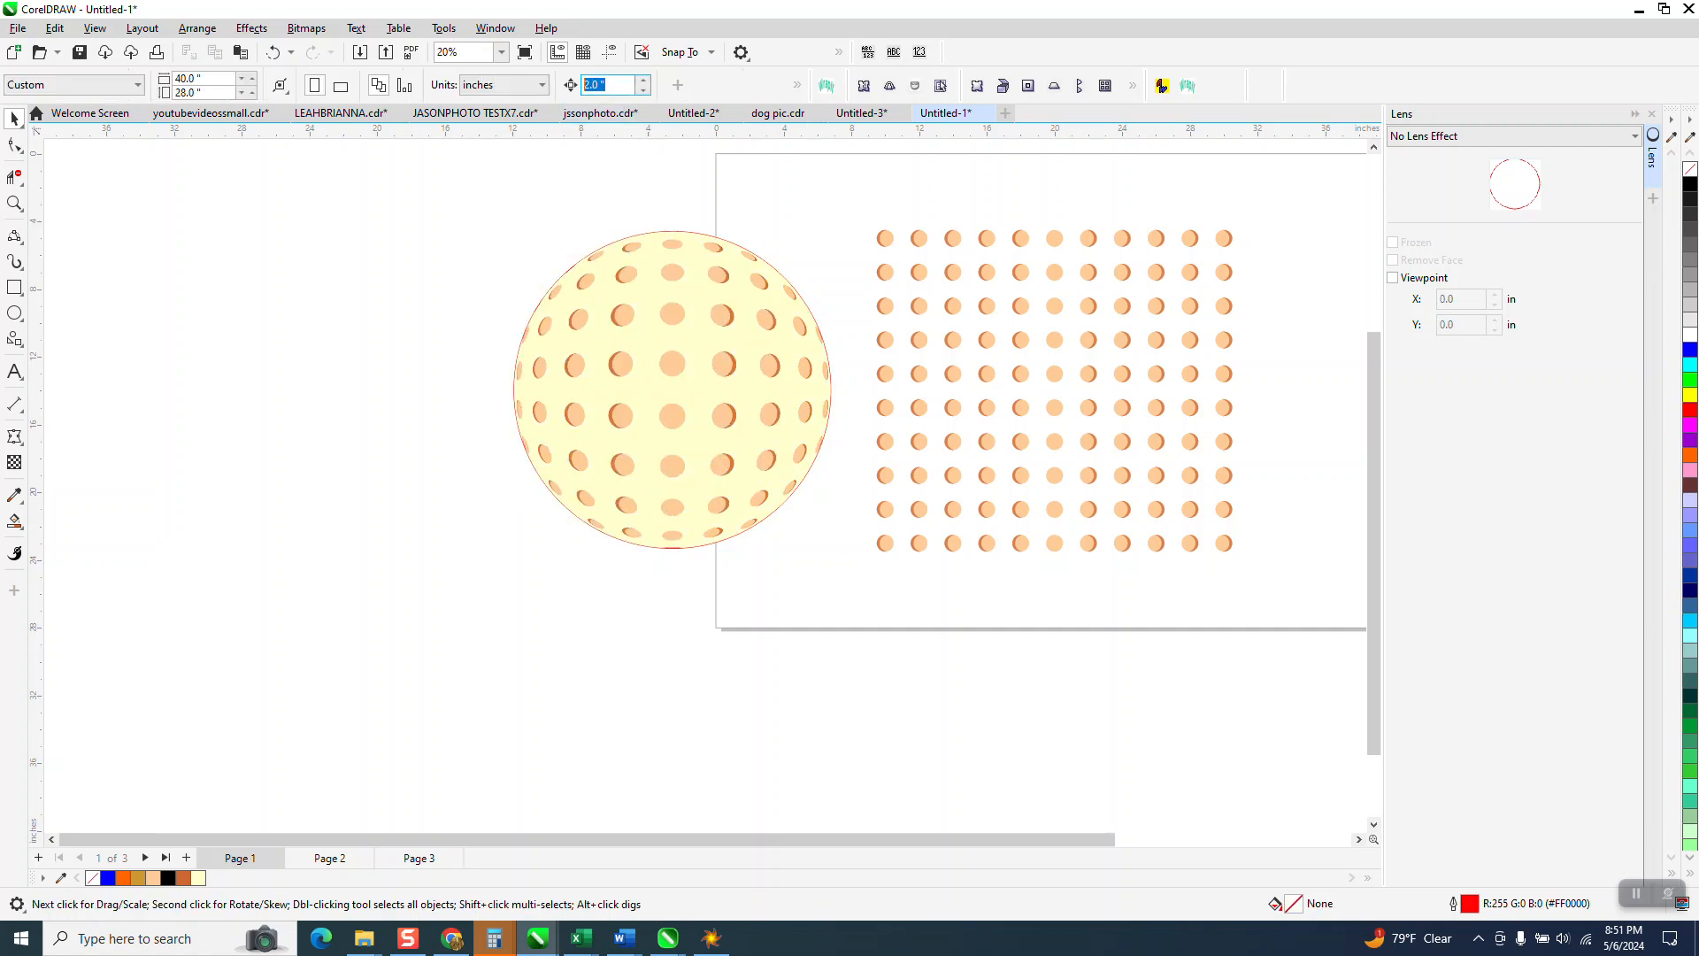
click(727, 307)
key(Left)
key(Left)
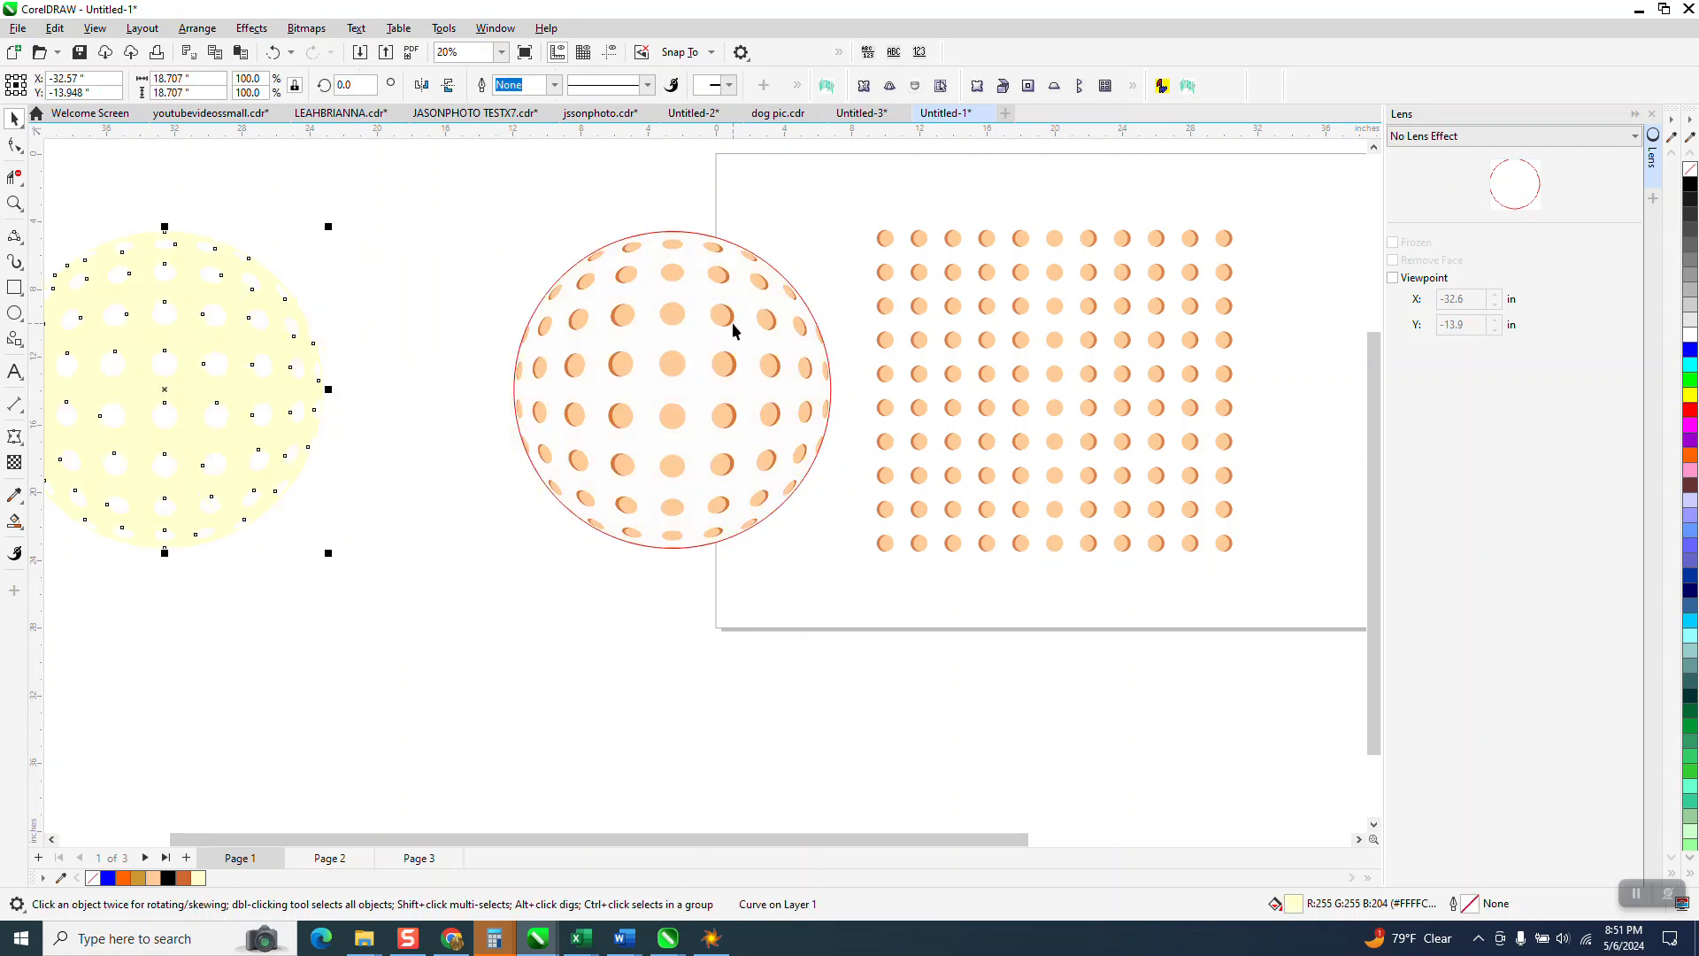
Step: Remove the fish-eye lens circle's red outline and nudge it onto the yellow circle
click(726, 316)
key(Left)
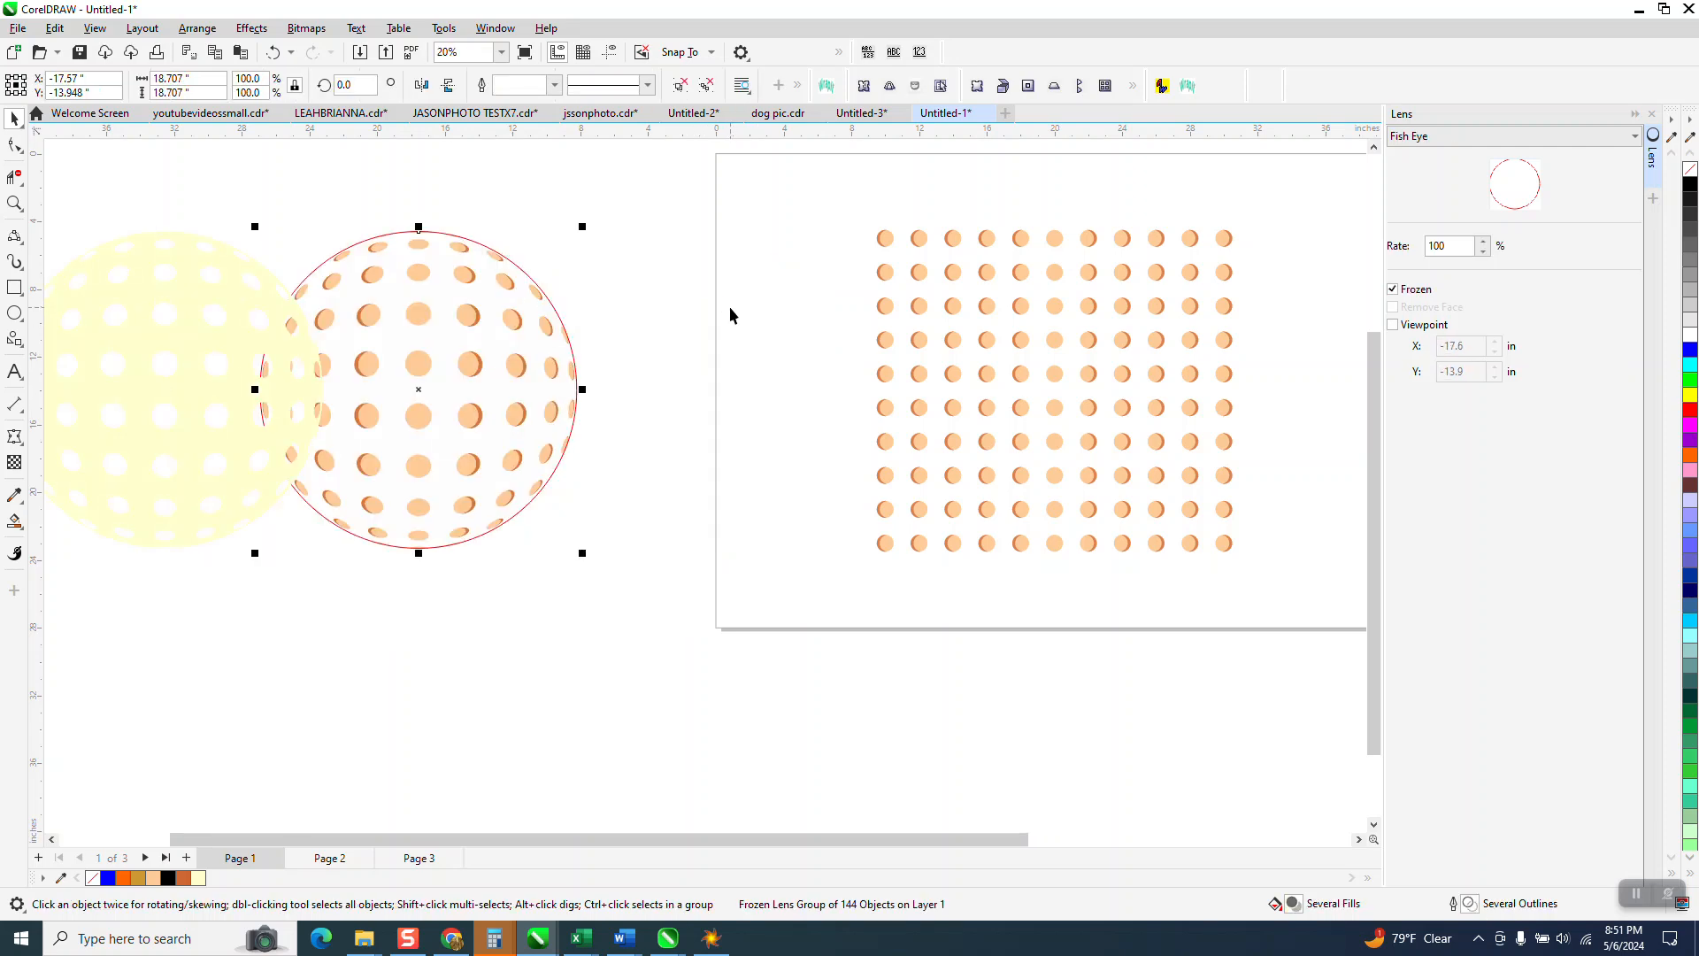
right_click(1690, 172)
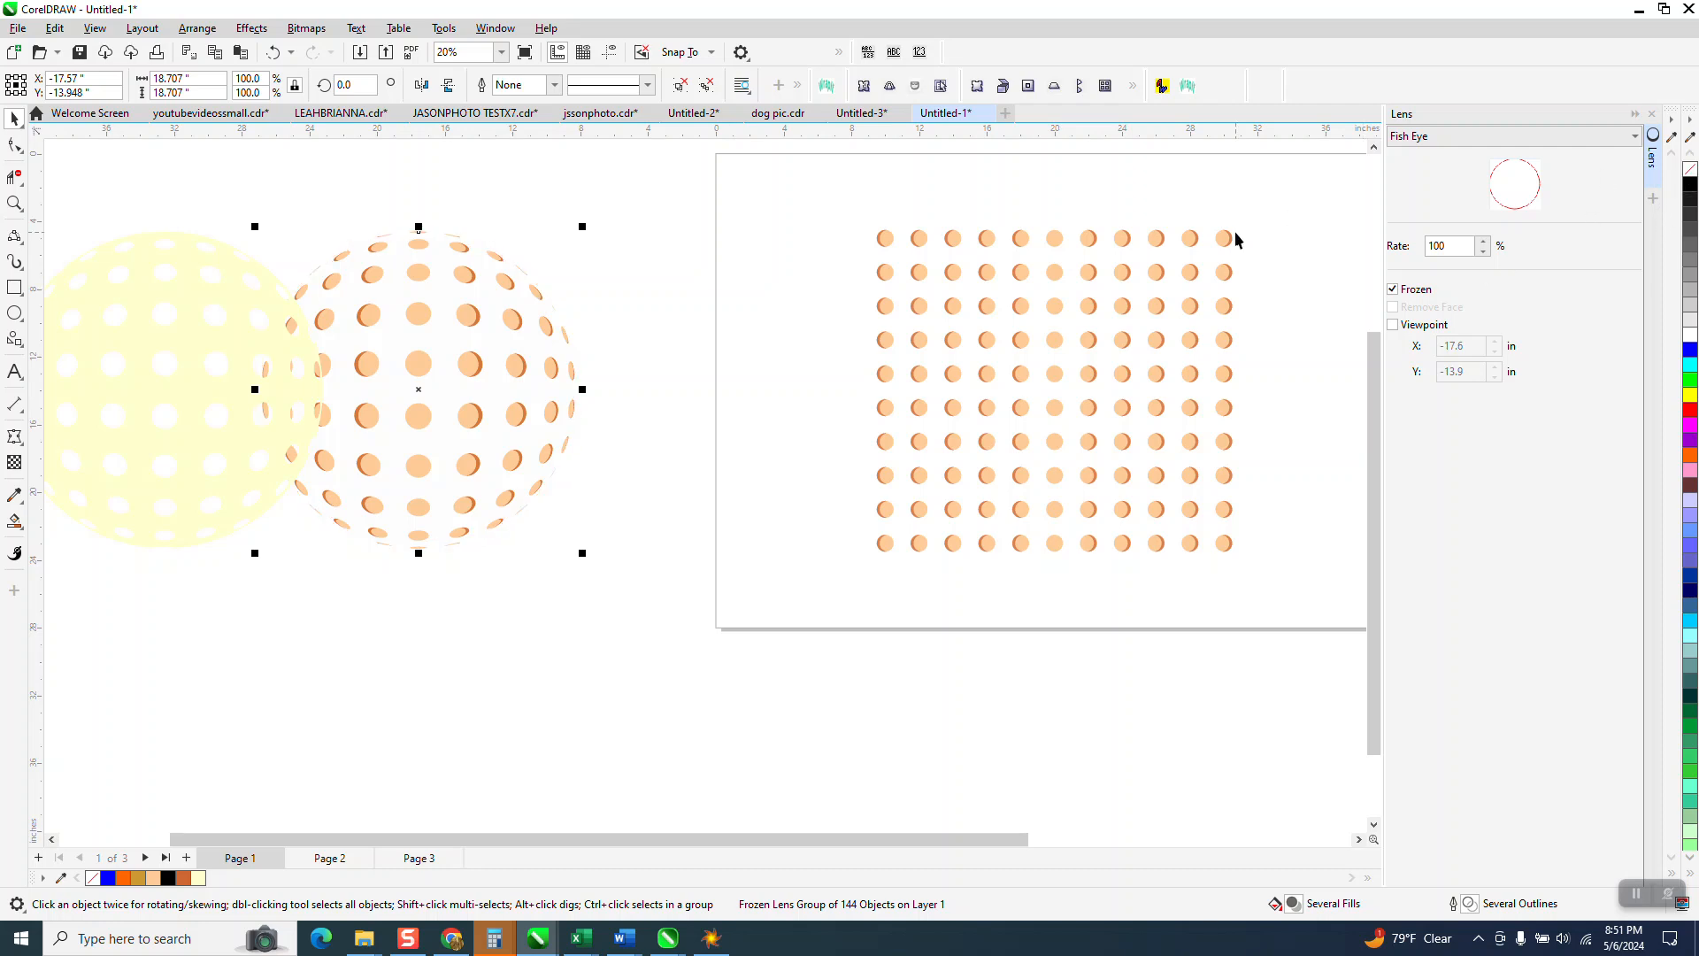
key(Left)
scroll(1185, 274, down, 1)
click(15, 286)
Step: Draw a rectangle around the ball, fill it black and send it to the back of the page
drag(232, 227, 573, 516)
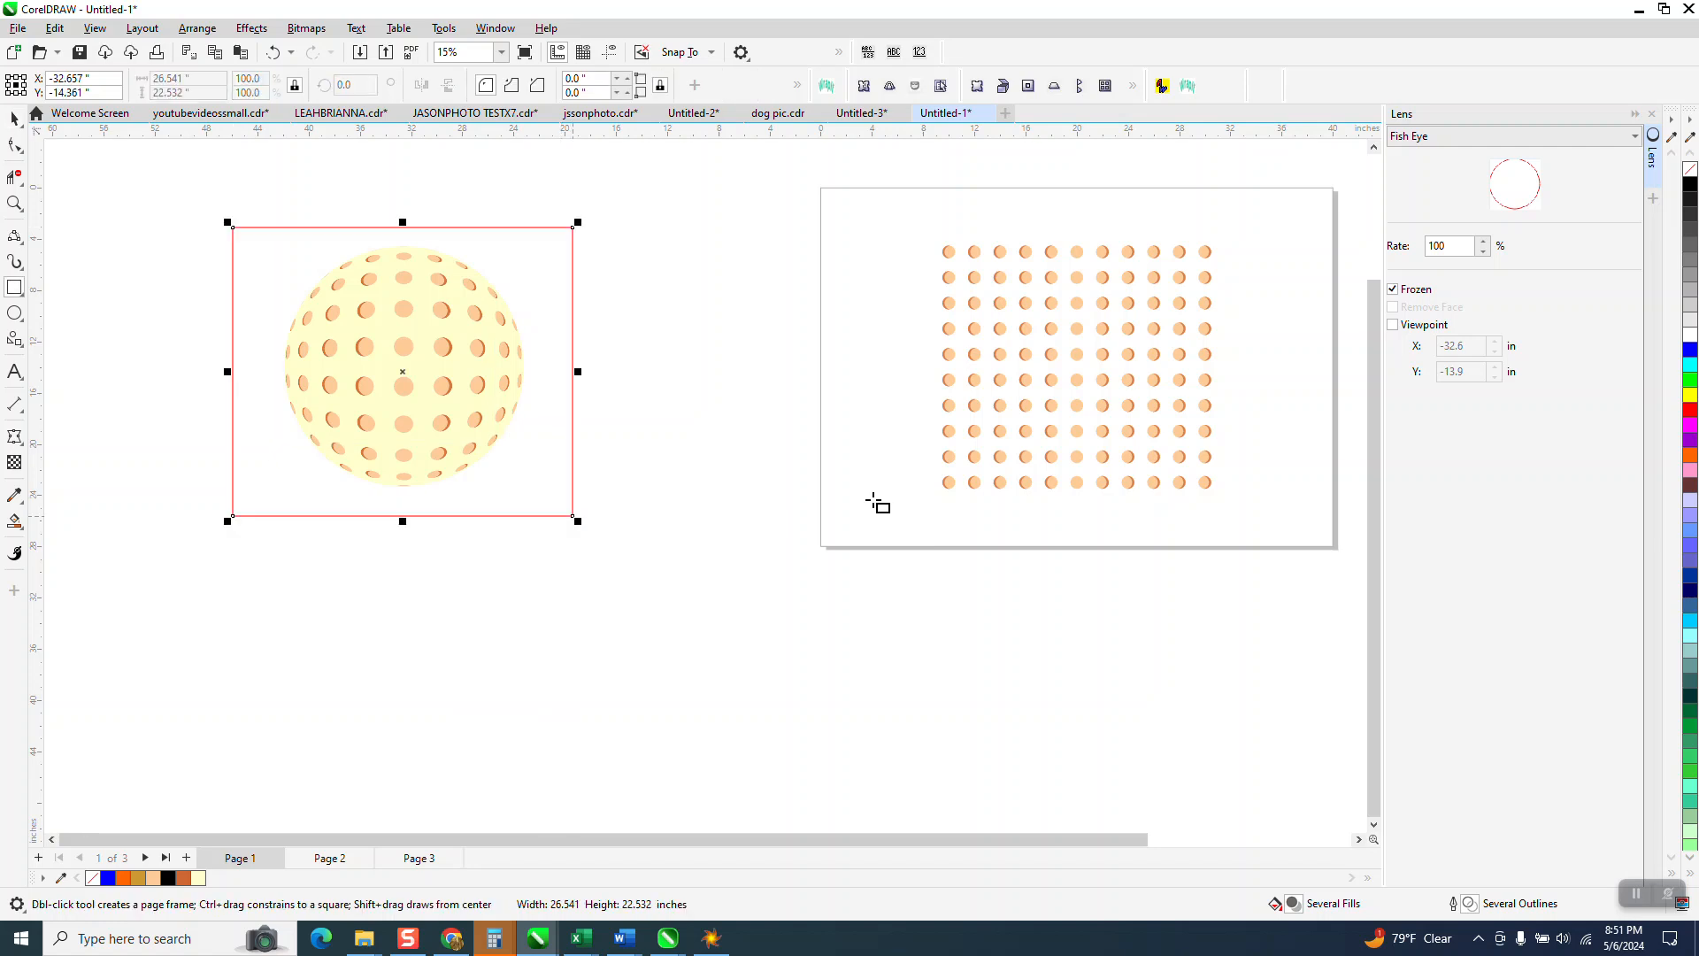
click(1692, 185)
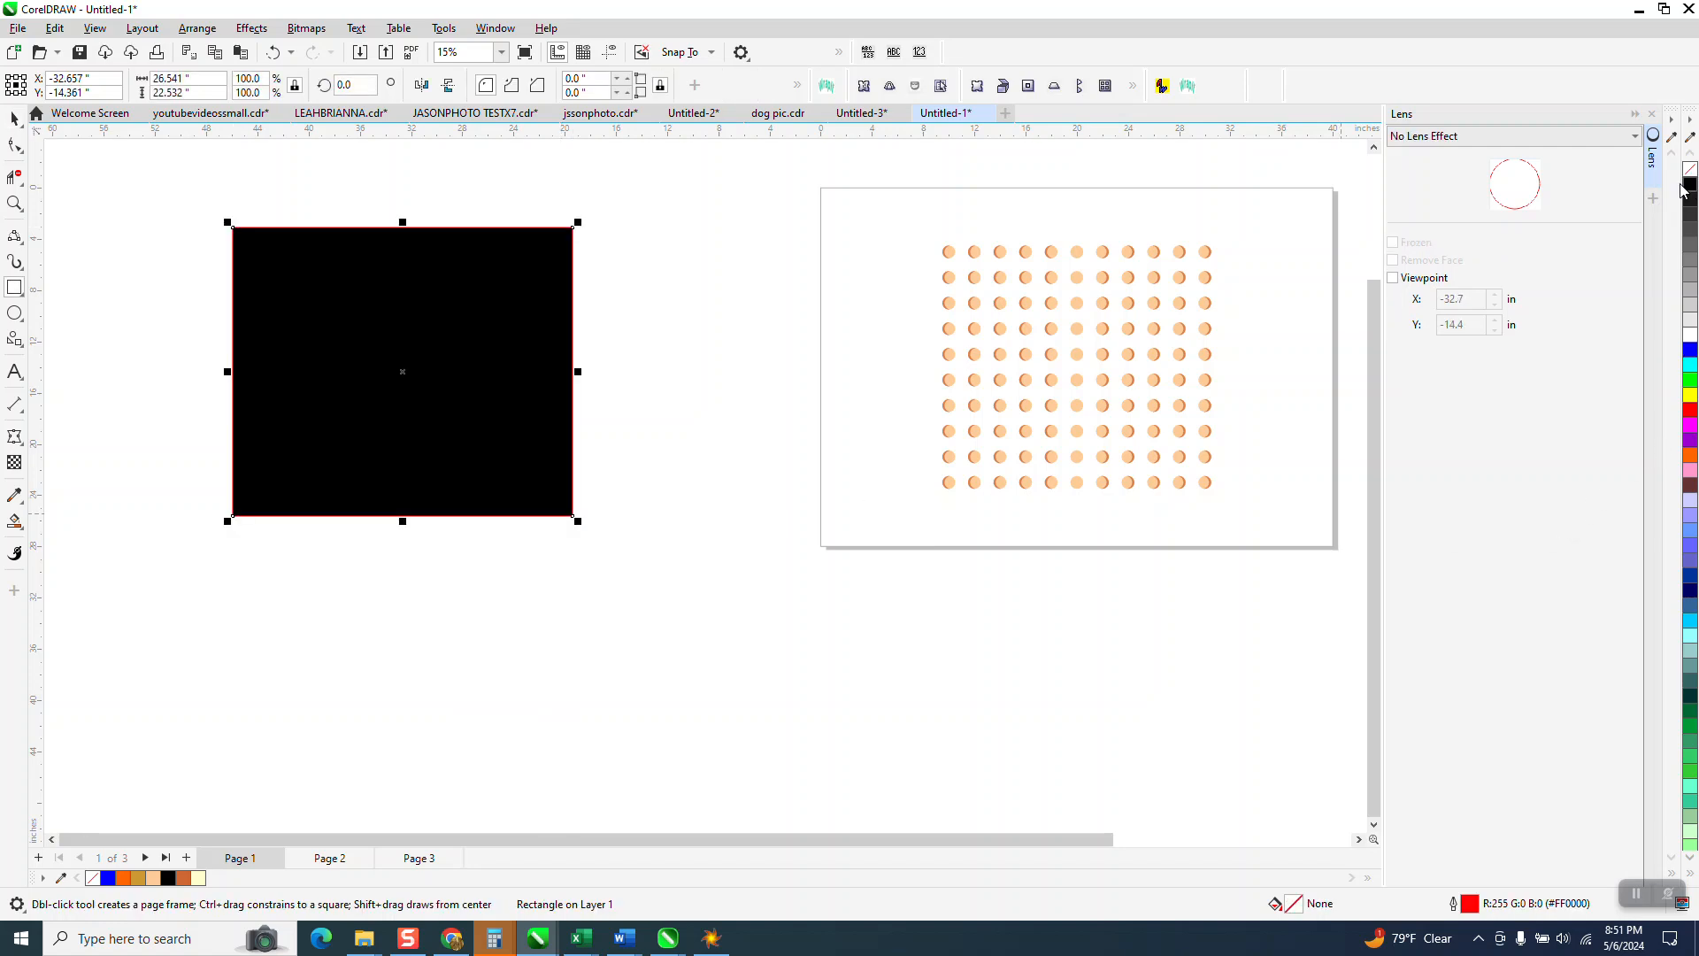
click(198, 30)
mouse_move(248, 310)
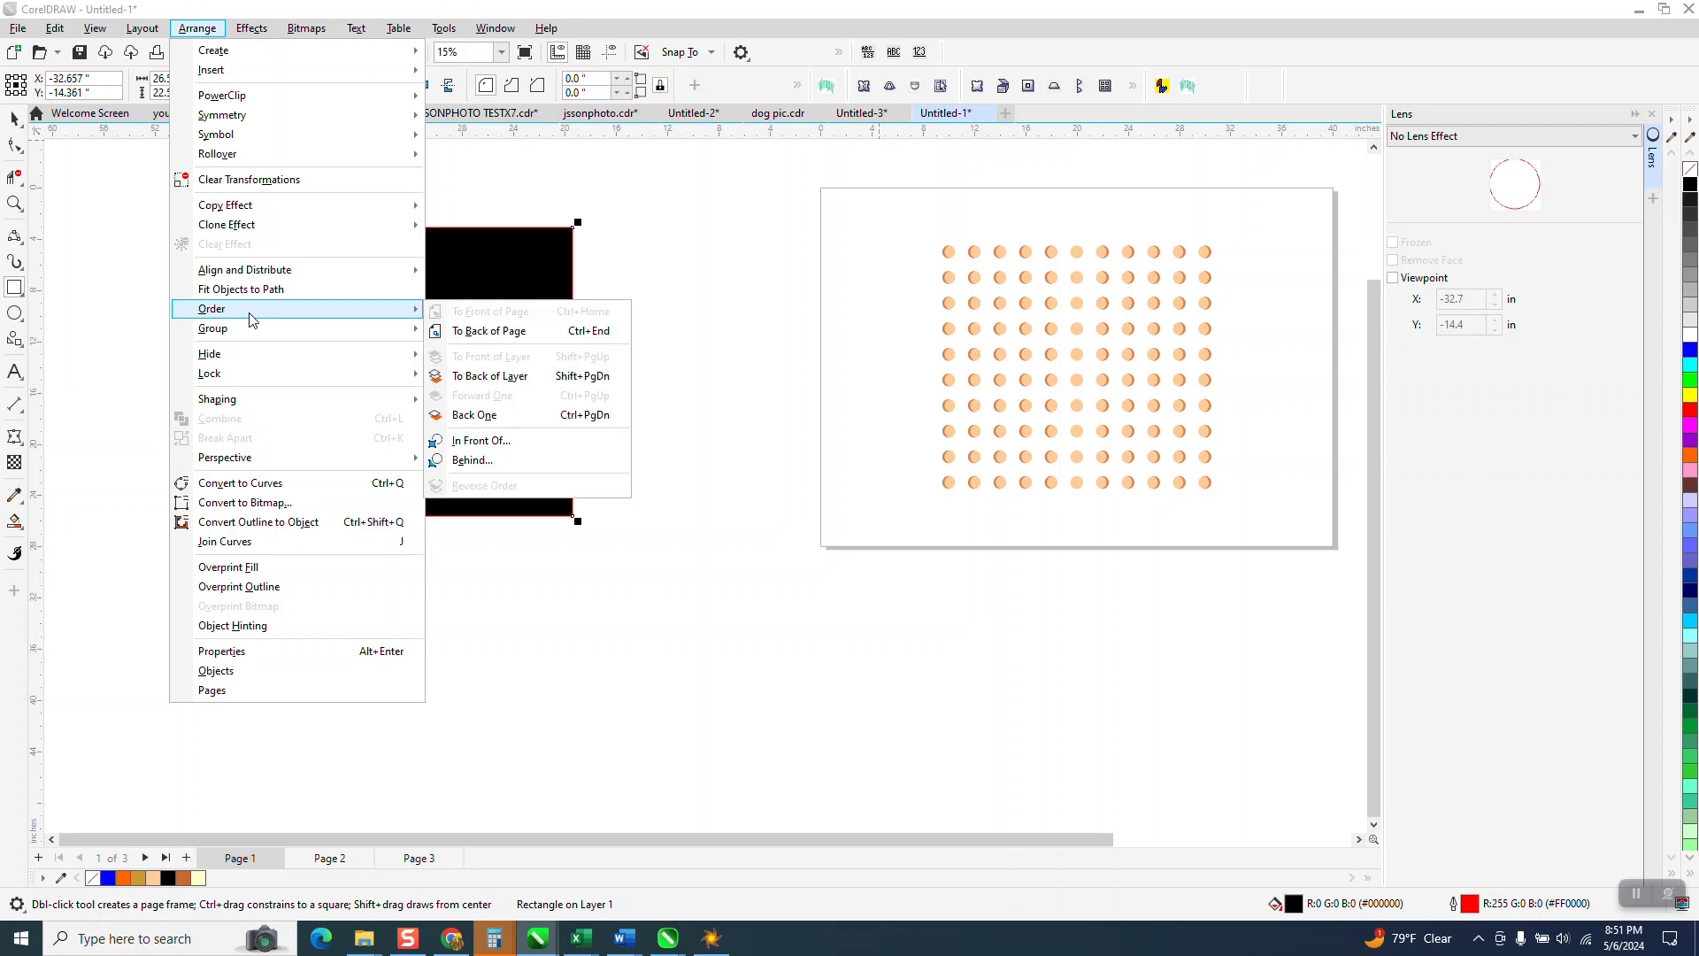
click(469, 332)
key(z)
drag(368, 284, 574, 484)
scroll(612, 524, down, 1)
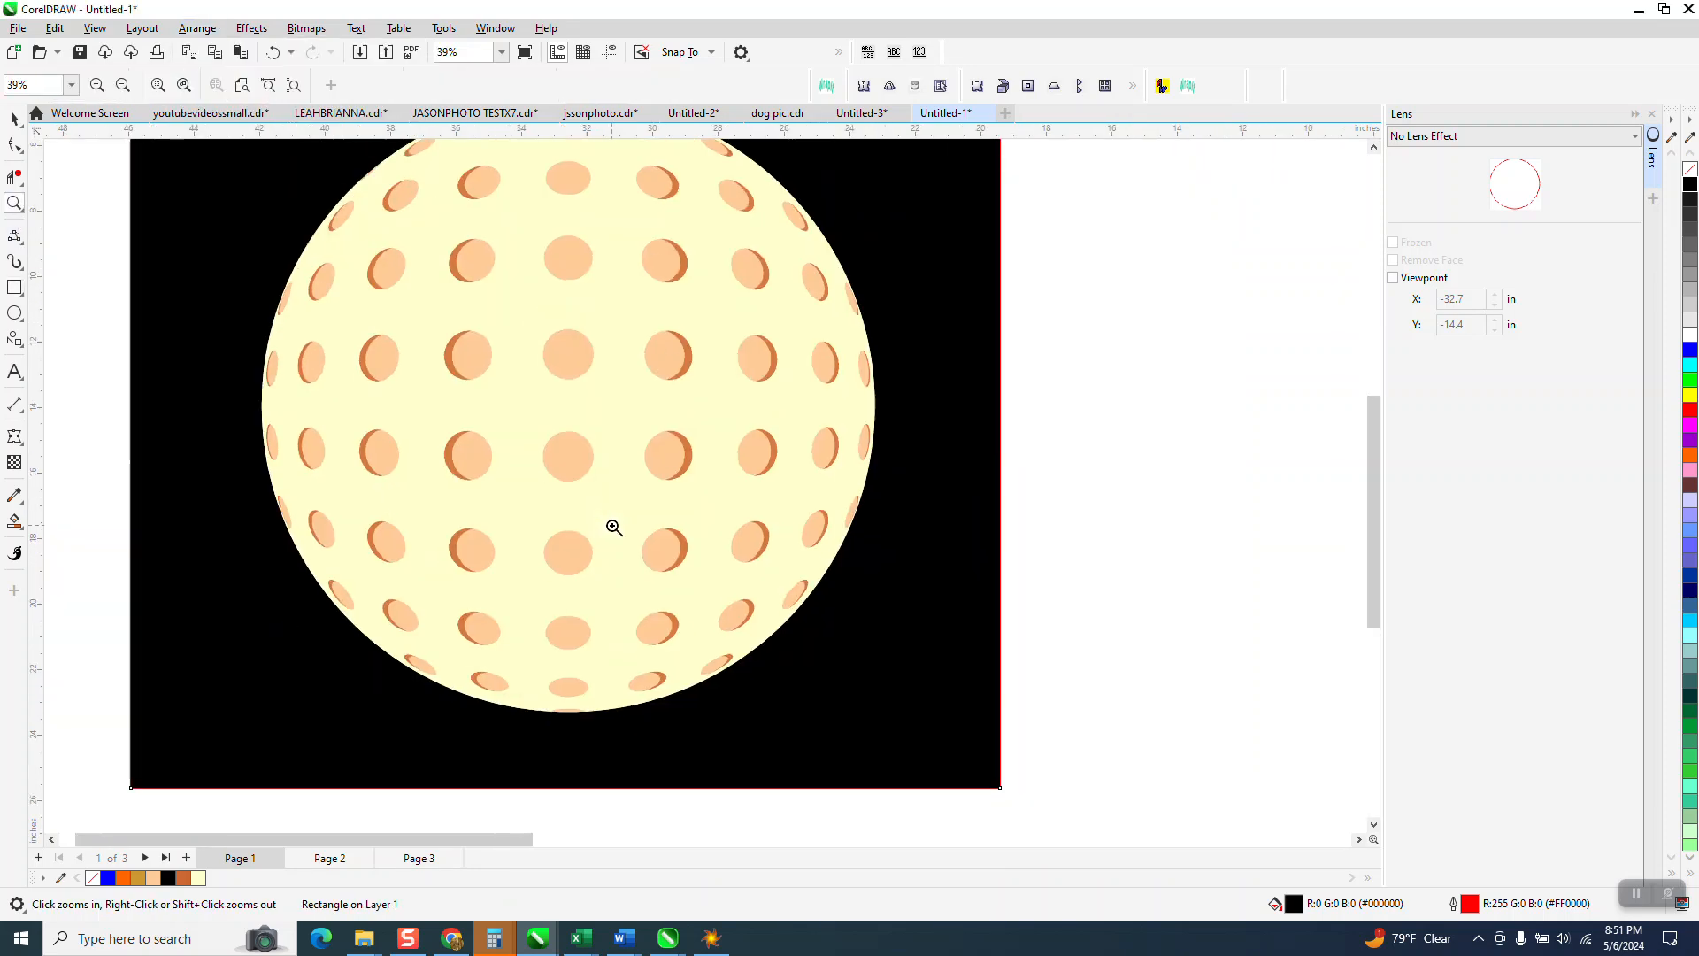
scroll(611, 526, down, 1)
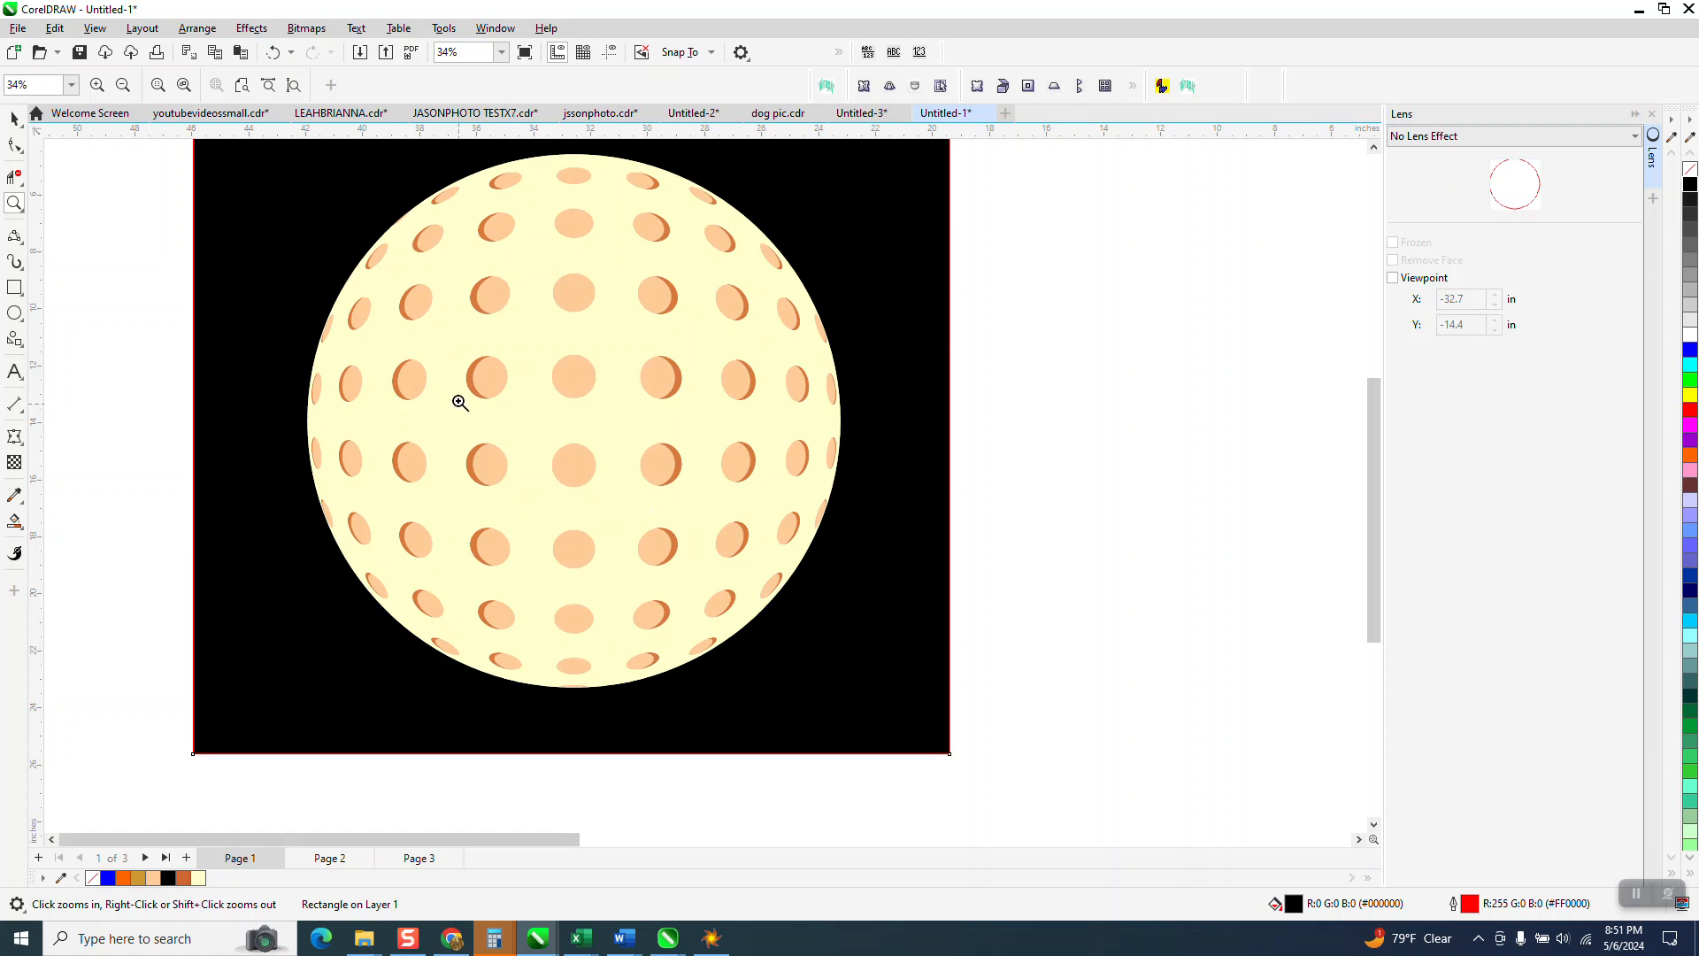
drag(296, 361, 551, 436)
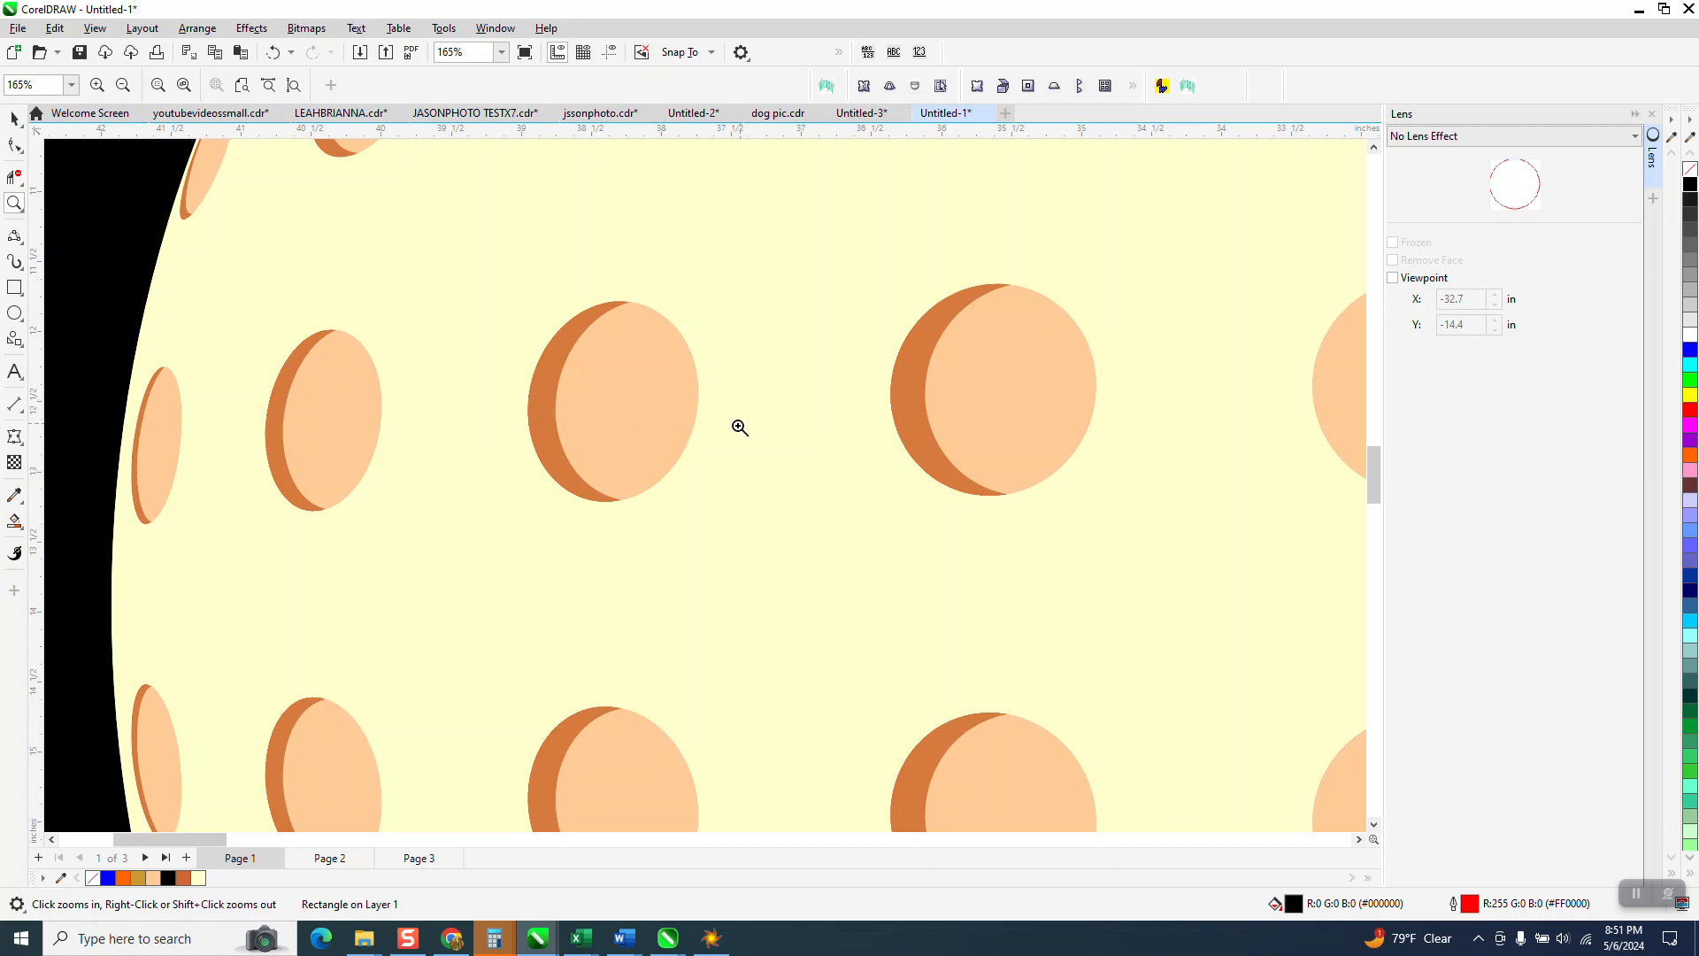
scroll(739, 424, down, 5)
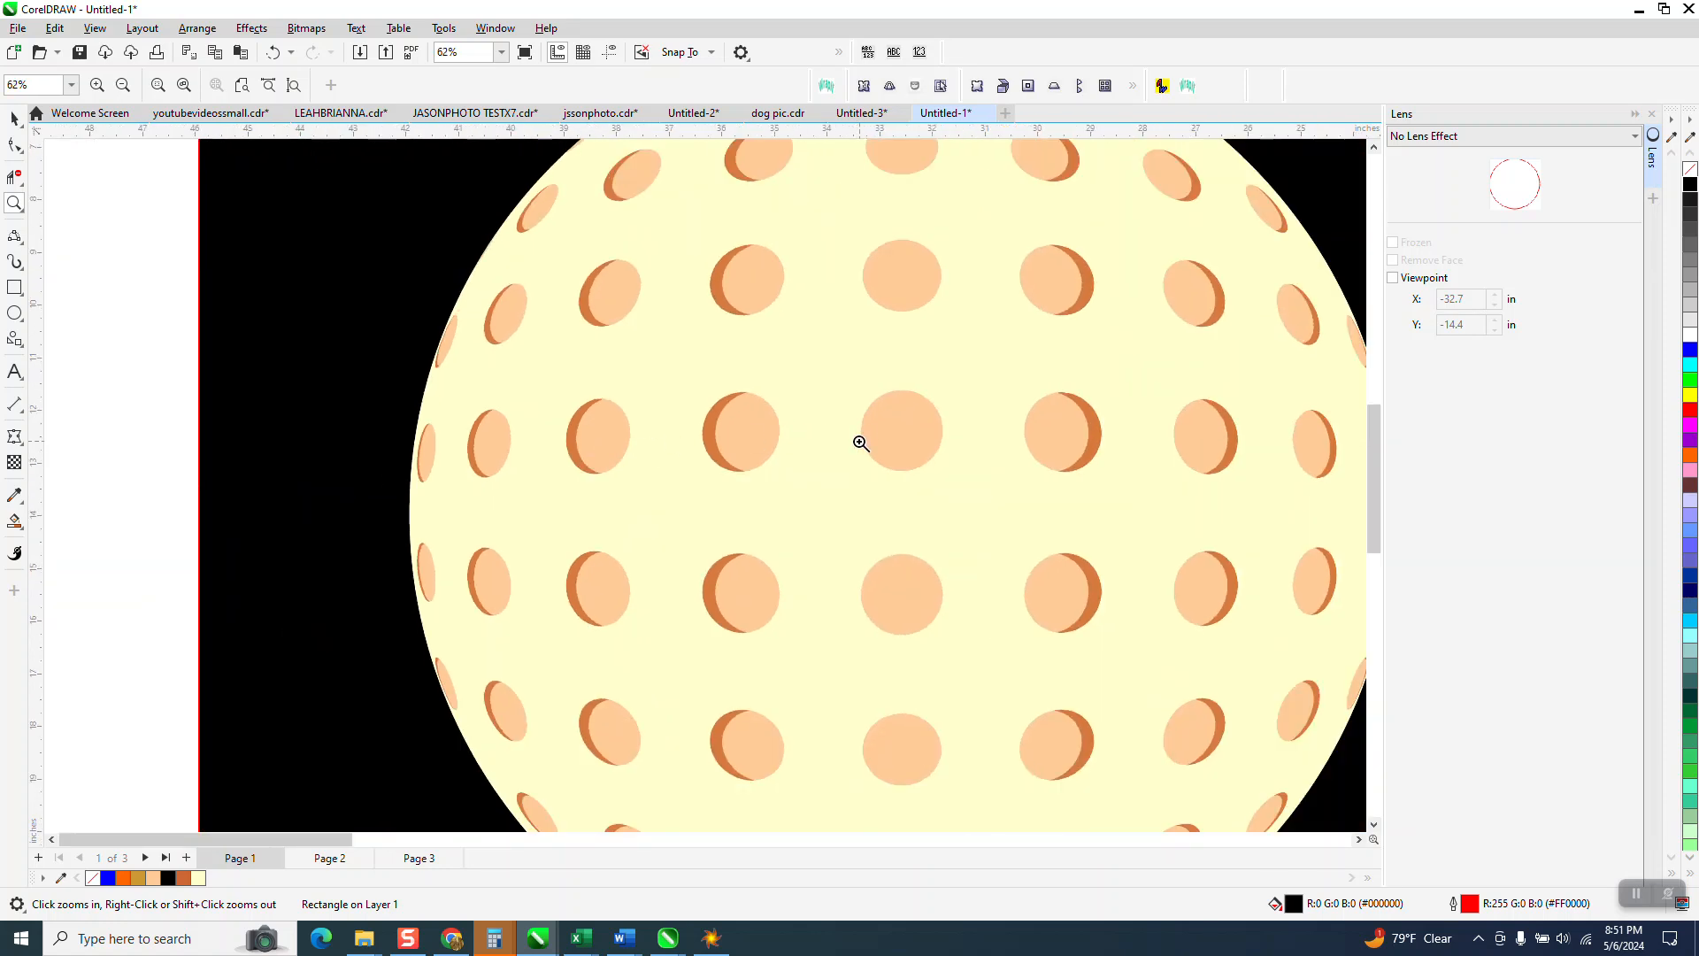
scroll(857, 440, down, 5)
scroll(748, 529, down, 2)
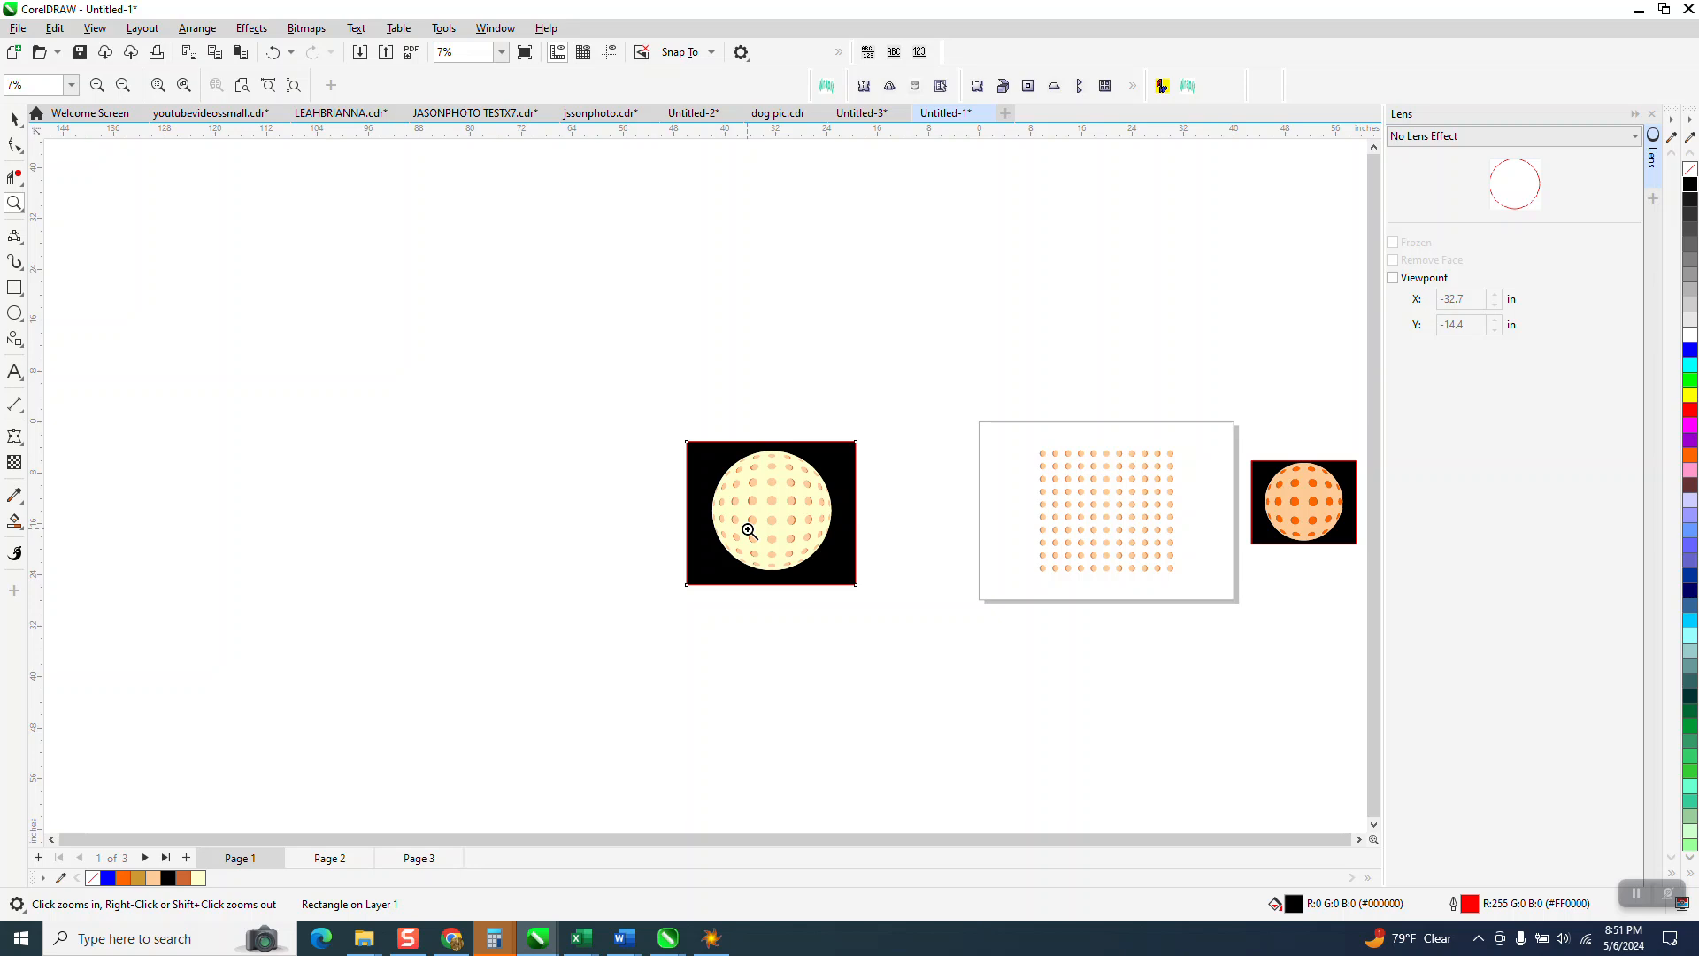
drag(1081, 483, 1162, 558)
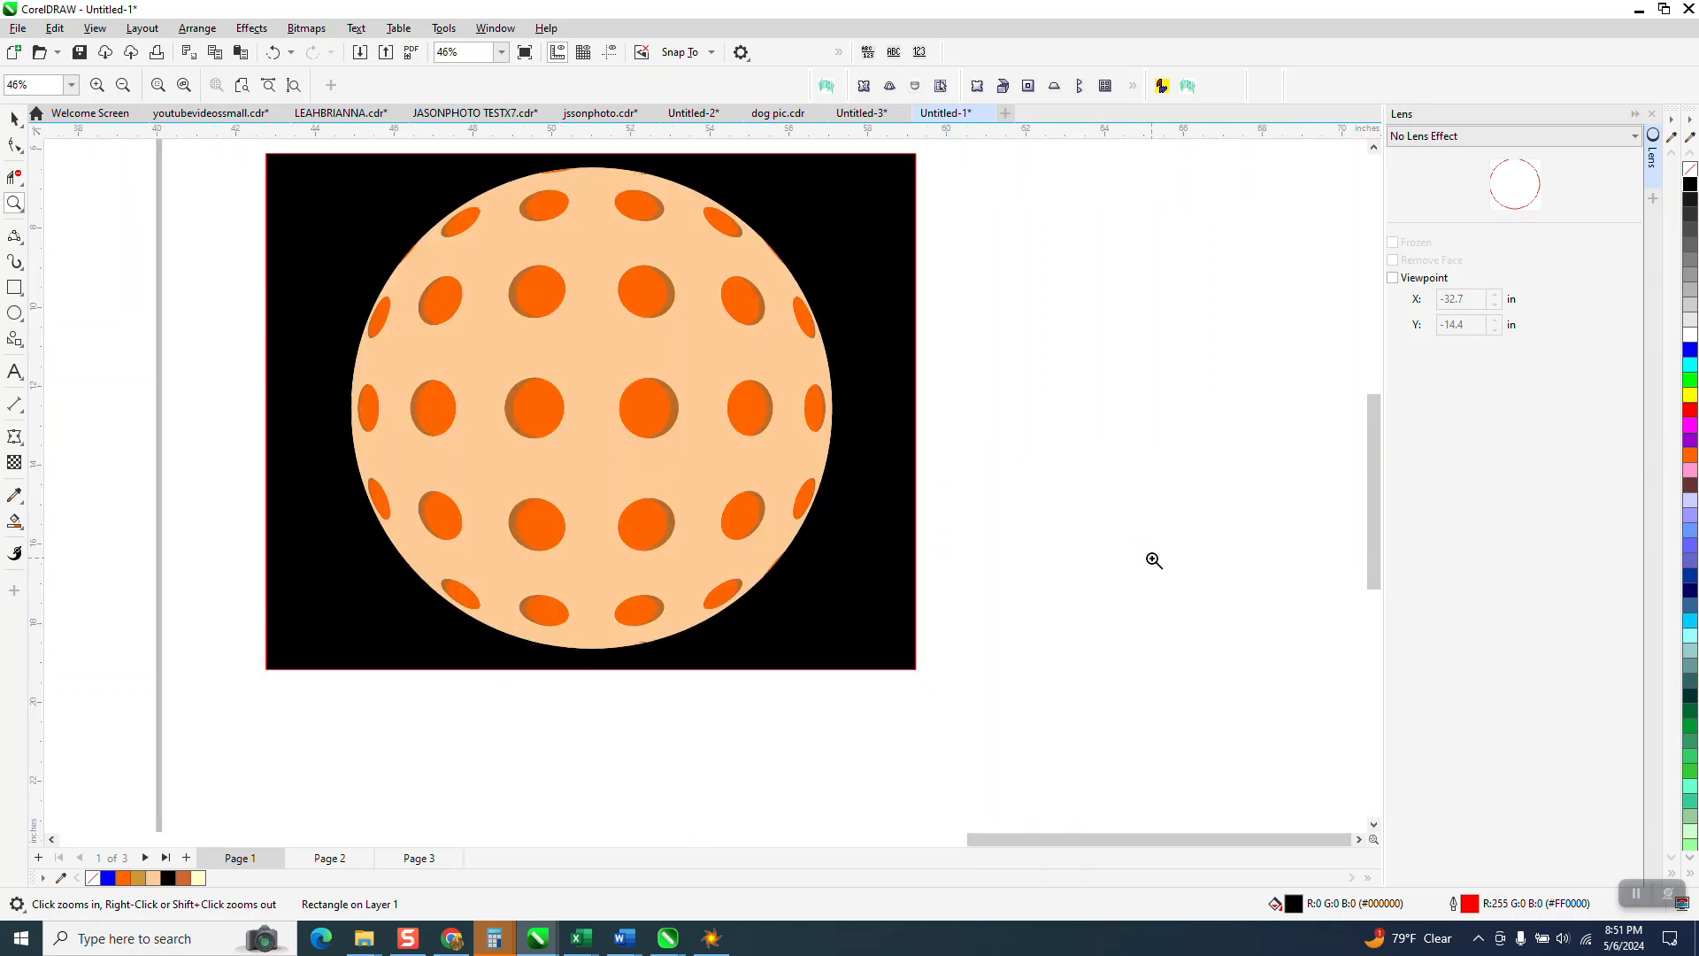
drag(491, 321, 686, 457)
scroll(688, 457, down, 2)
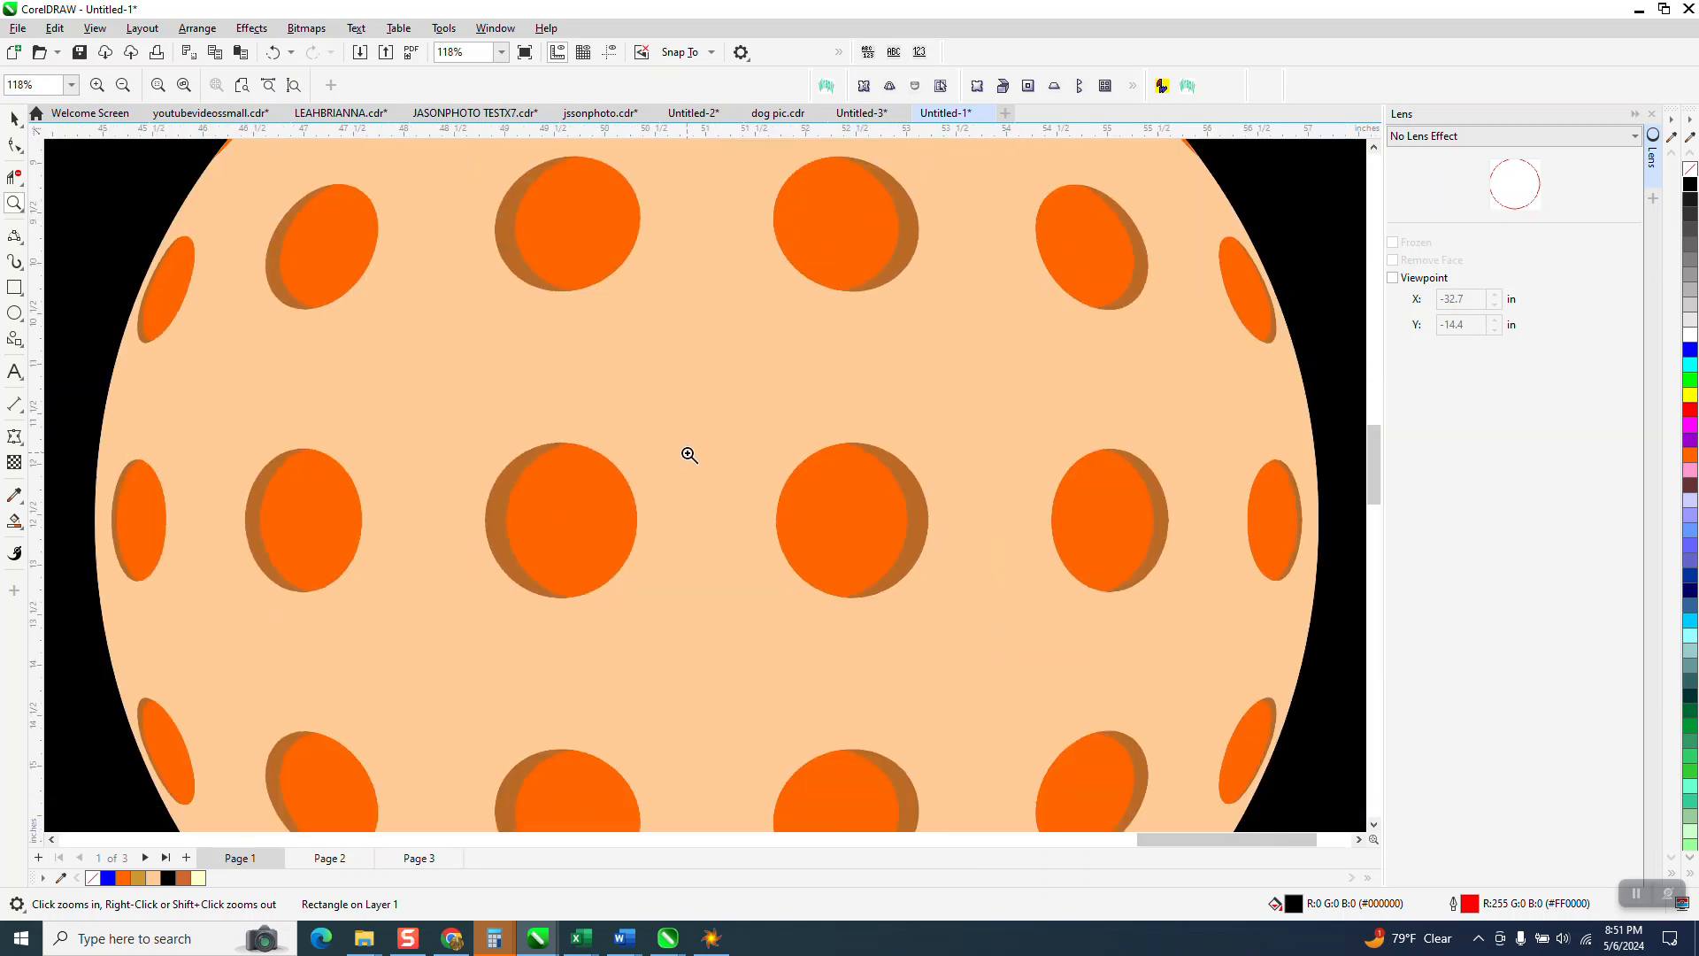
scroll(690, 455, down, 1)
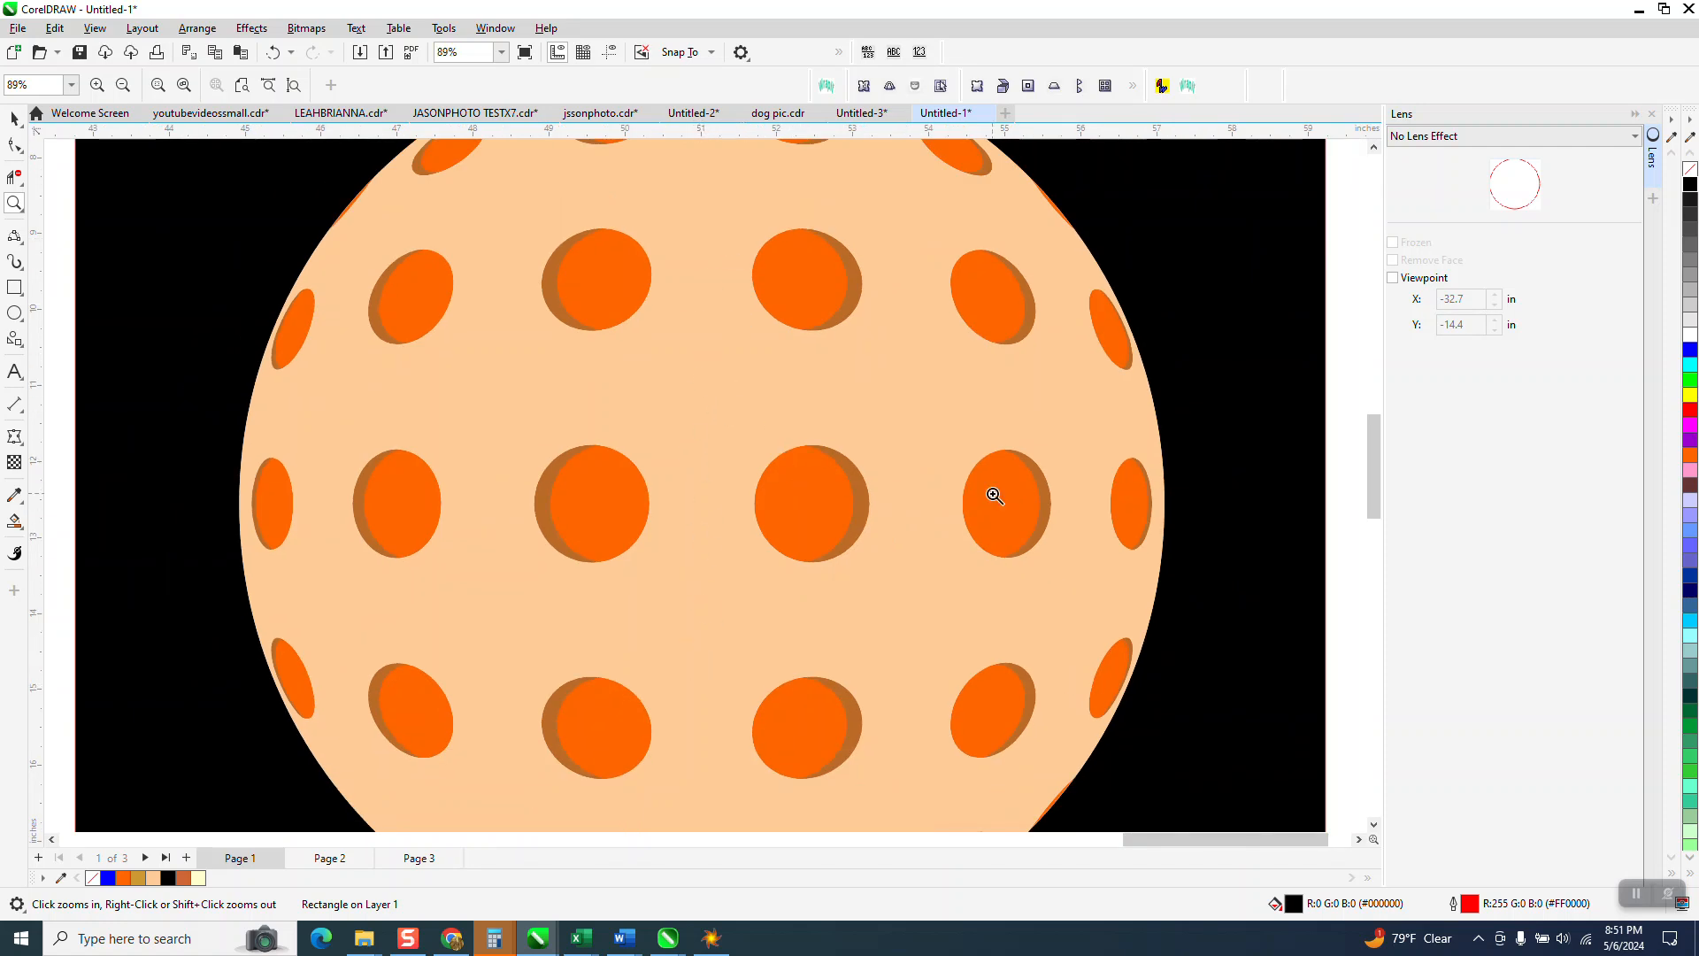
scroll(758, 464, down, 1)
scroll(759, 465, down, 1)
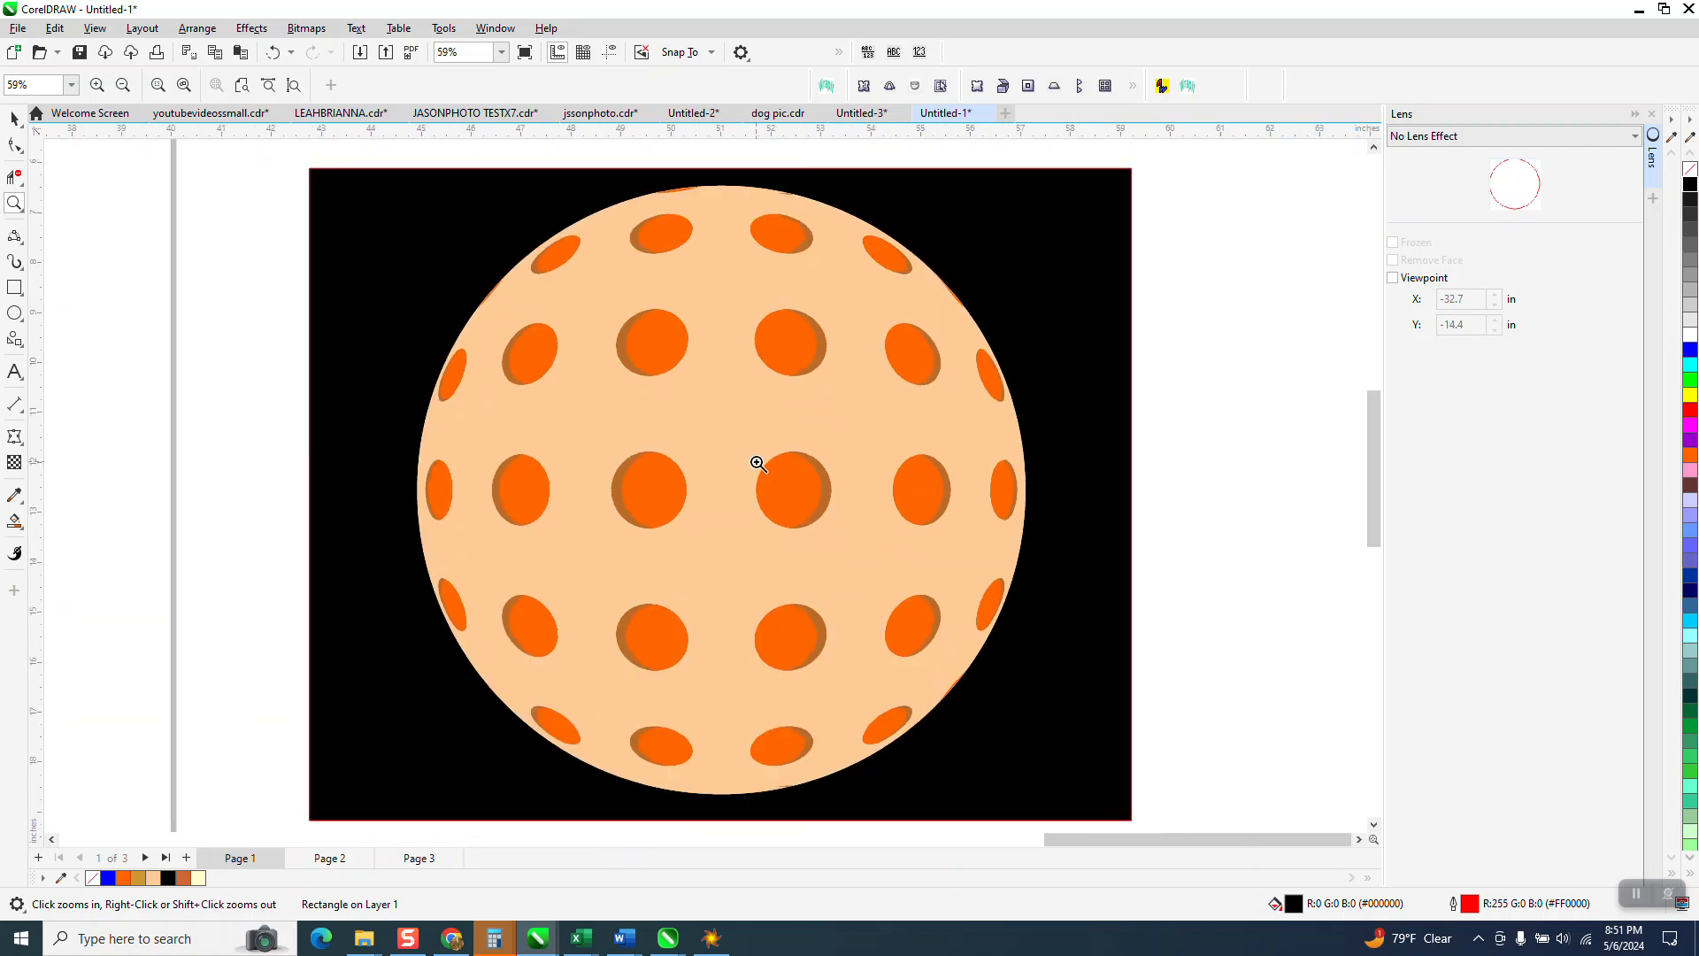